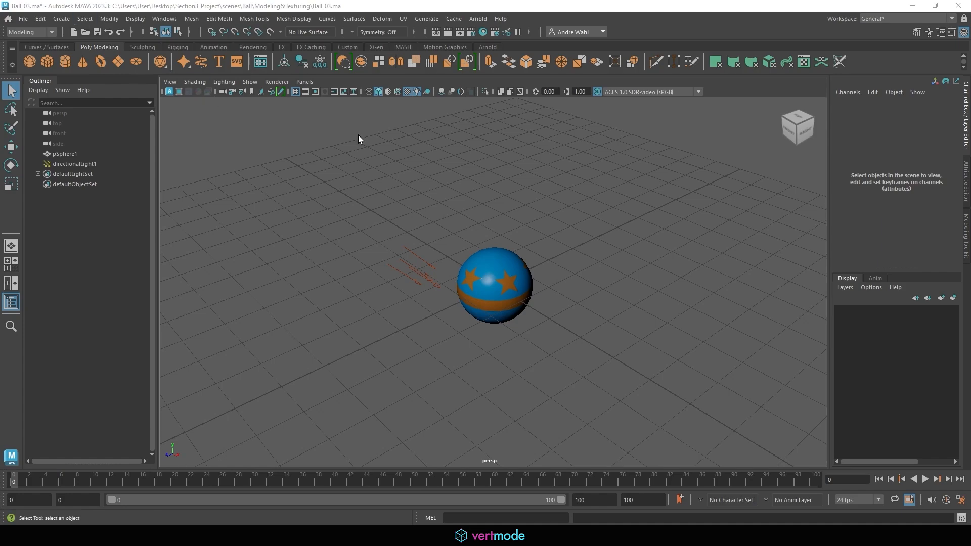
Step: Start saving the scene under a new name and browse to the scenes folder of Section3_Project
left_click(23, 19)
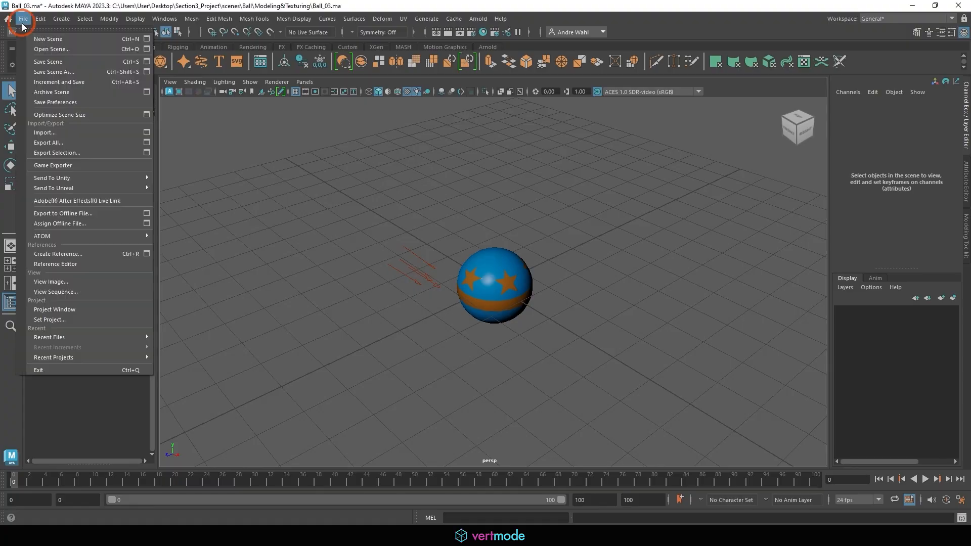
left_click(56, 70)
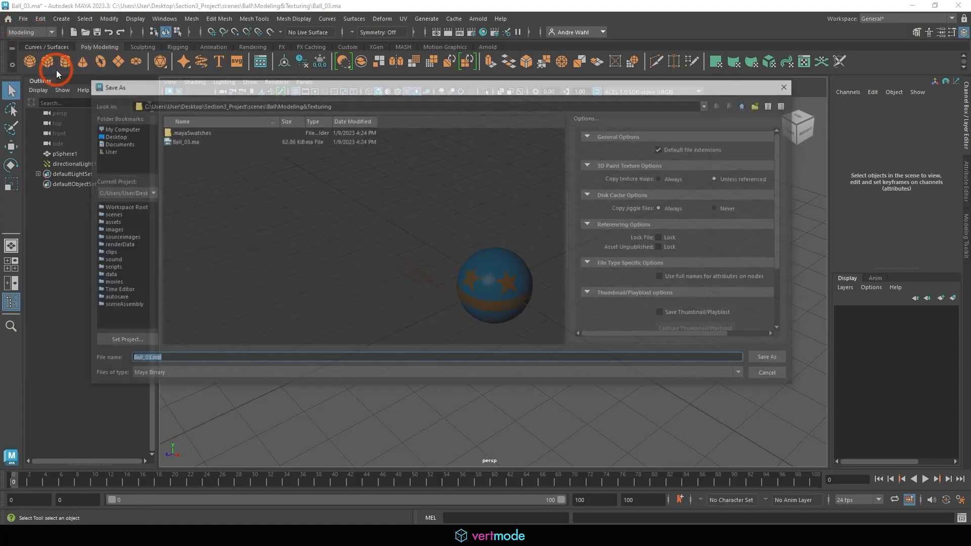
left_click(178, 225)
left_click(747, 104)
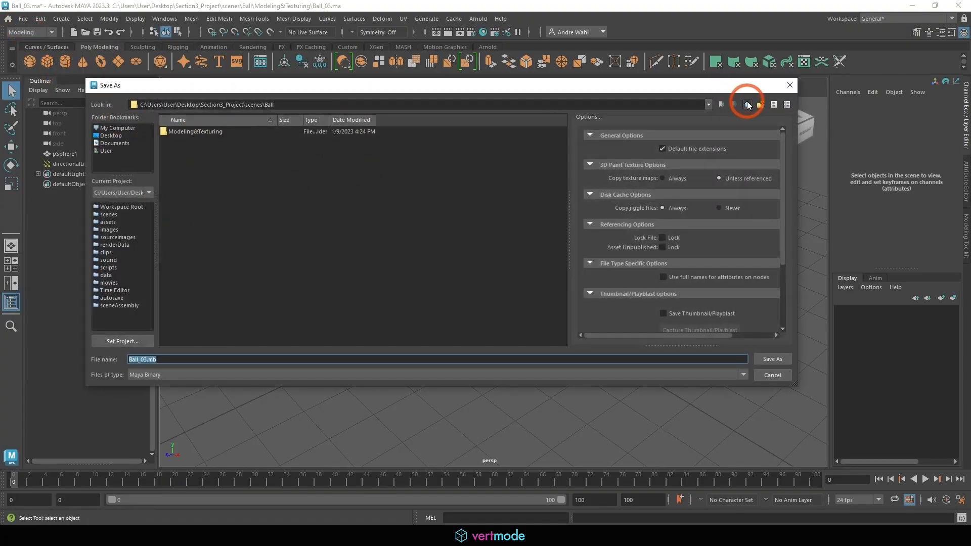
left_click(747, 104)
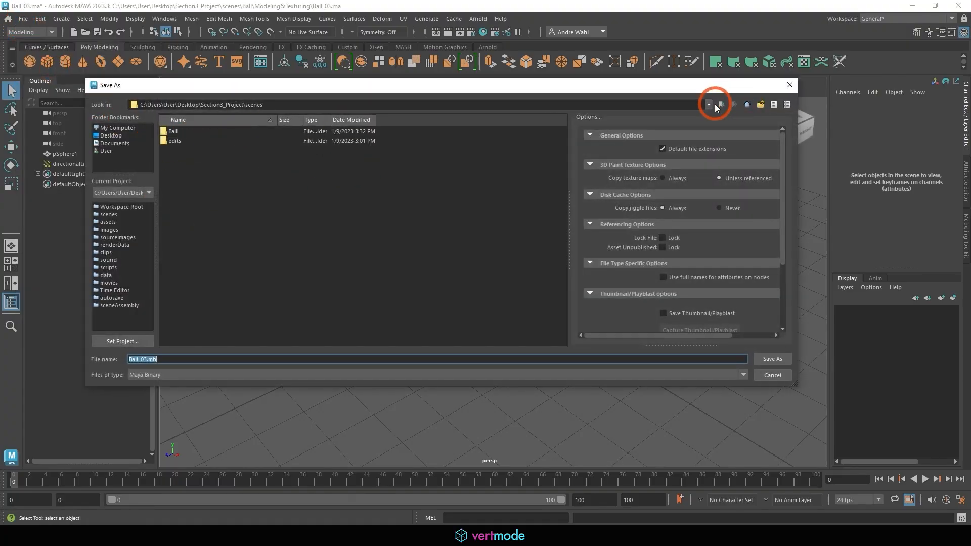
left_click(746, 105)
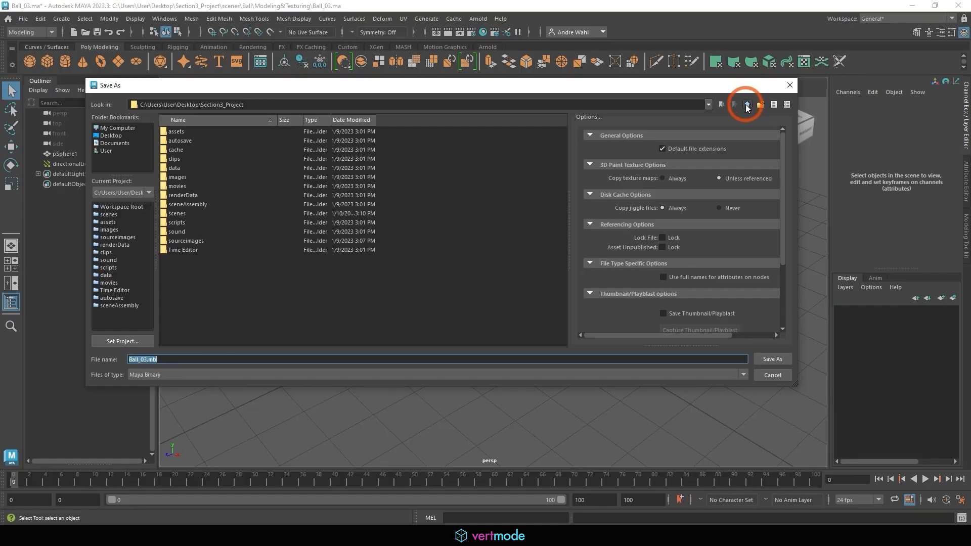
double_click(184, 213)
Step: Create a new folder named Animations inside the scenes folder
left_click(263, 188)
right_click(235, 184)
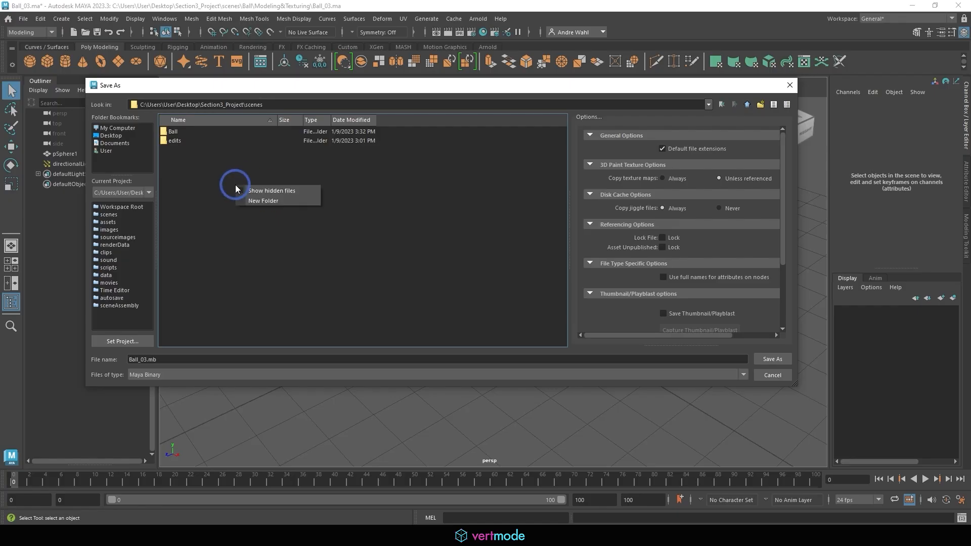
left_click(274, 201)
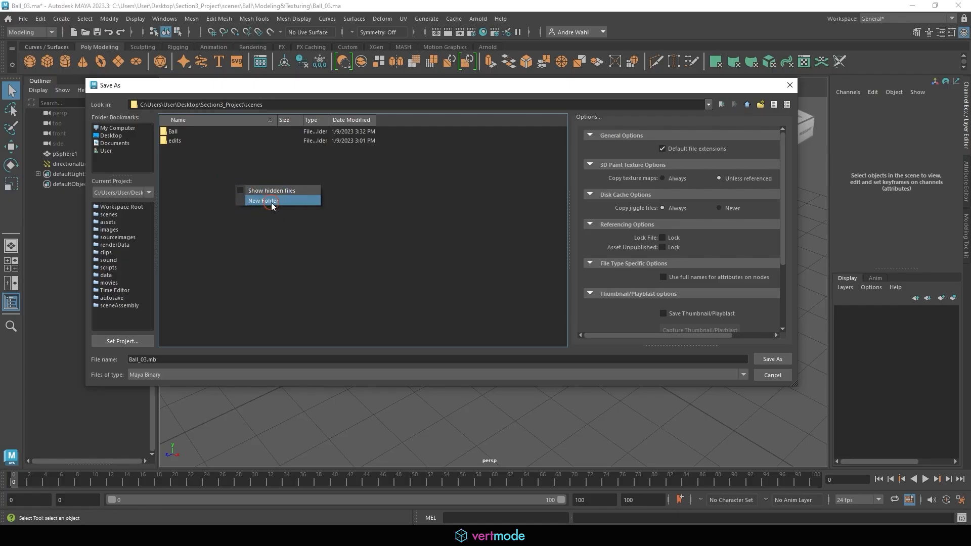
left_click(271, 202)
type("Animations")
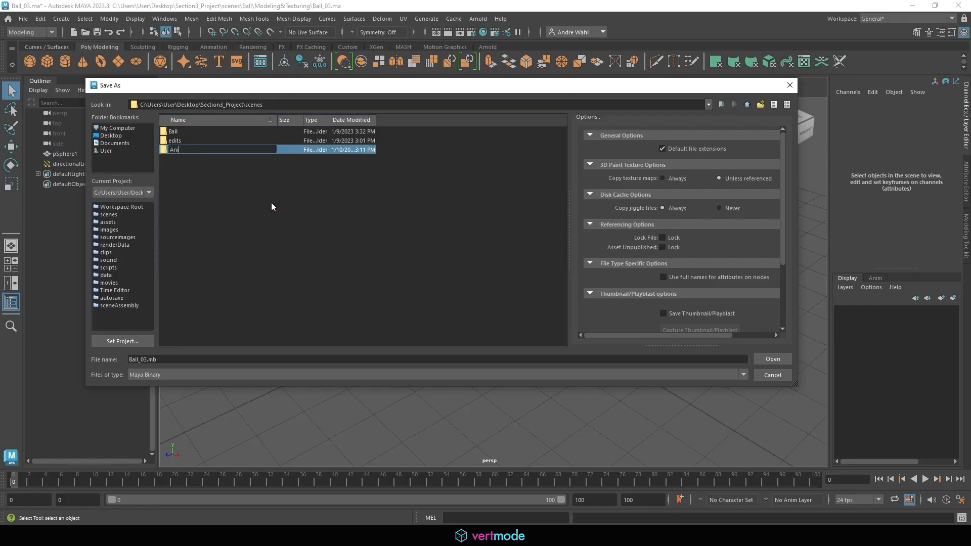
key("Return")
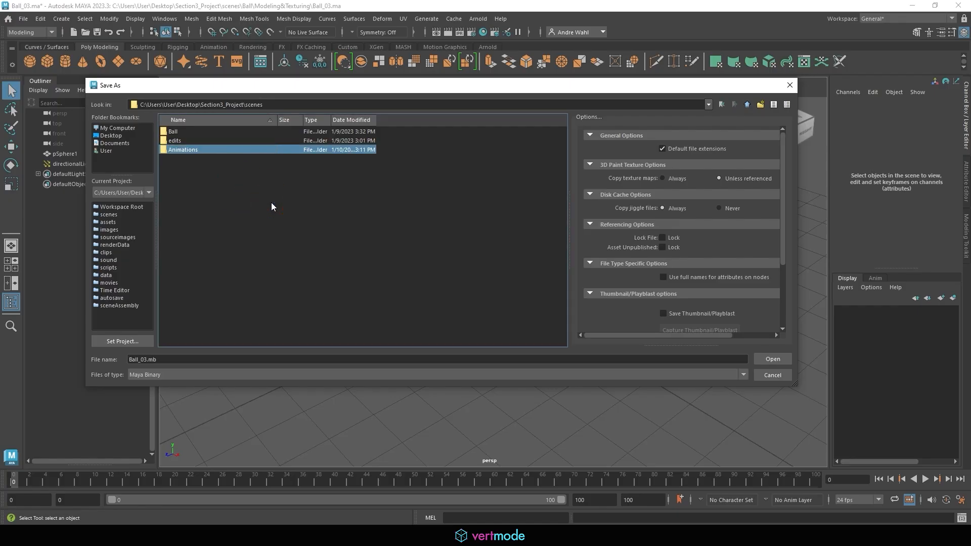
Step: Save the scene in the Animations folder as PracticeAnimation, using the Maya ASCII file type
double_click(204, 150)
left_click_drag(178, 359, 118, 358)
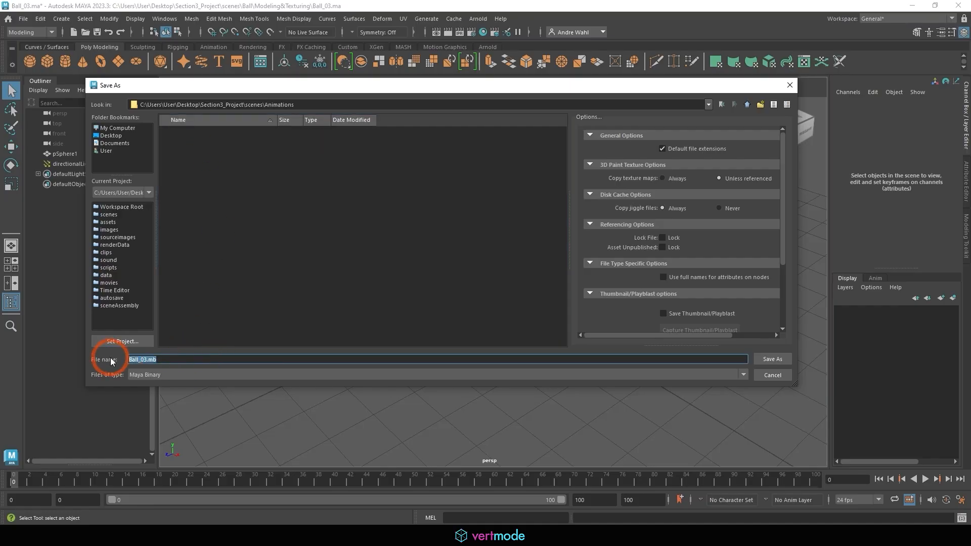
type("PracticeAnimation")
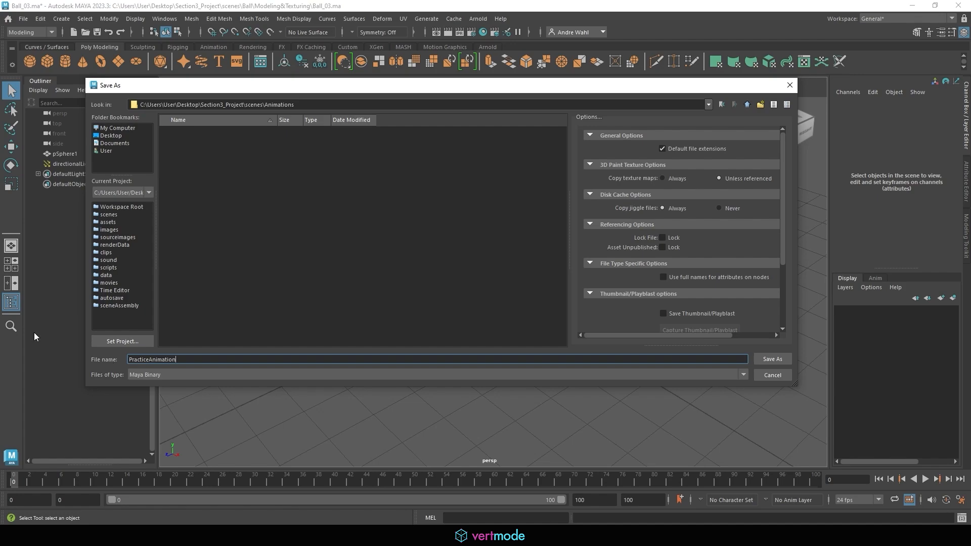
left_click(181, 377)
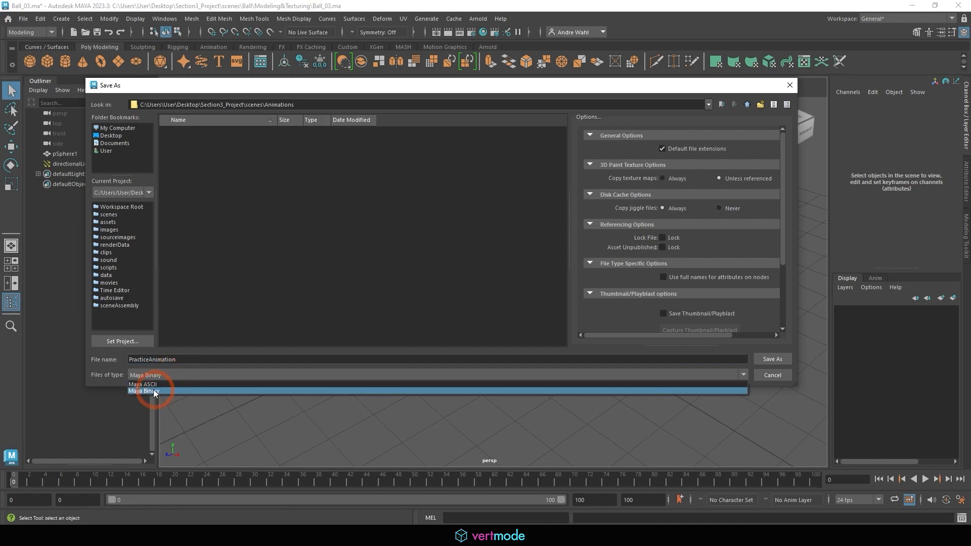
left_click(146, 384)
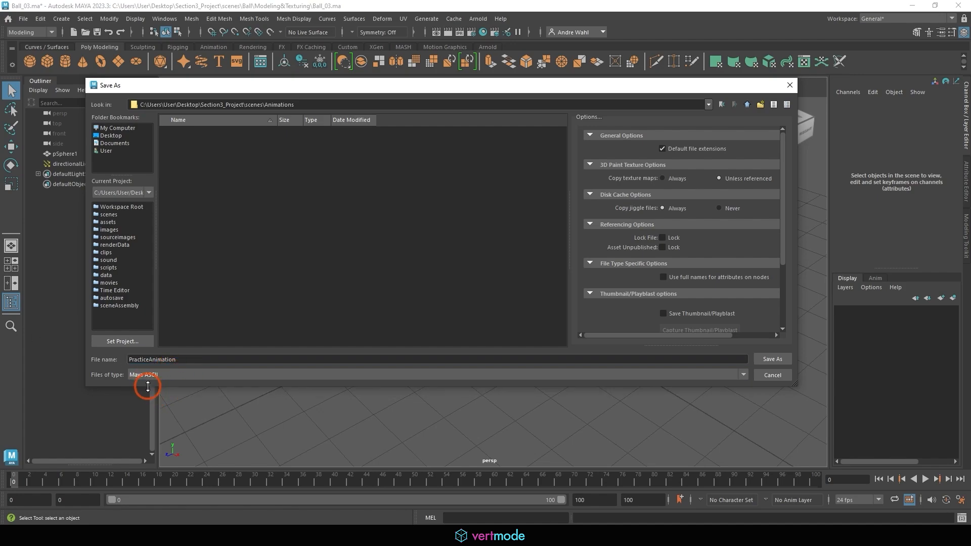
left_click(771, 359)
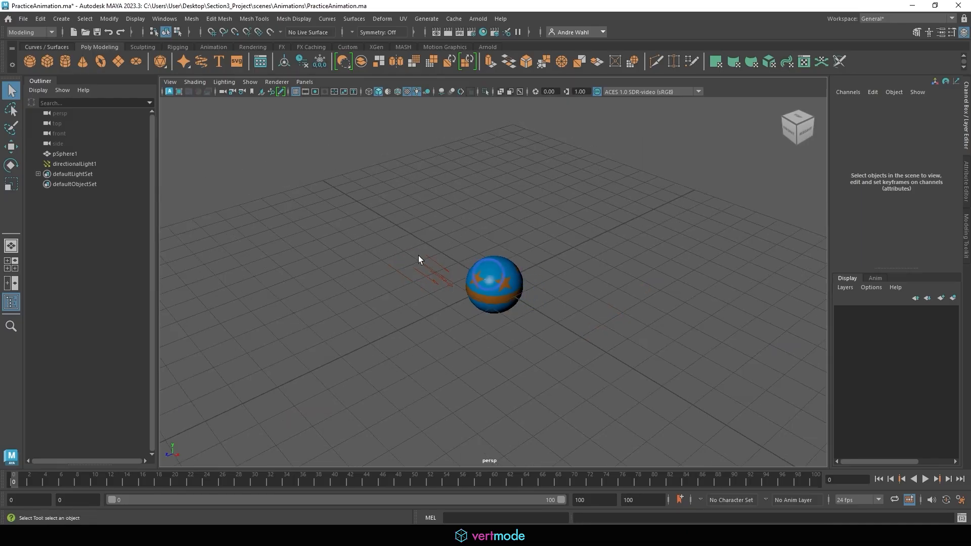
Step: Delete the directional light and turn off the use of scene lights in the viewport
left_click(428, 287)
key("Delete")
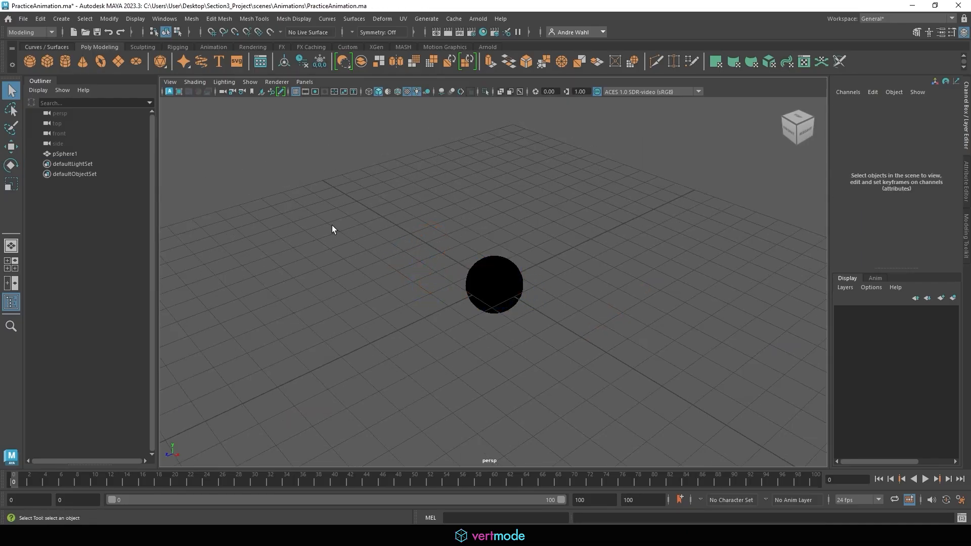
left_click_drag(376, 211, 251, 207, "alt")
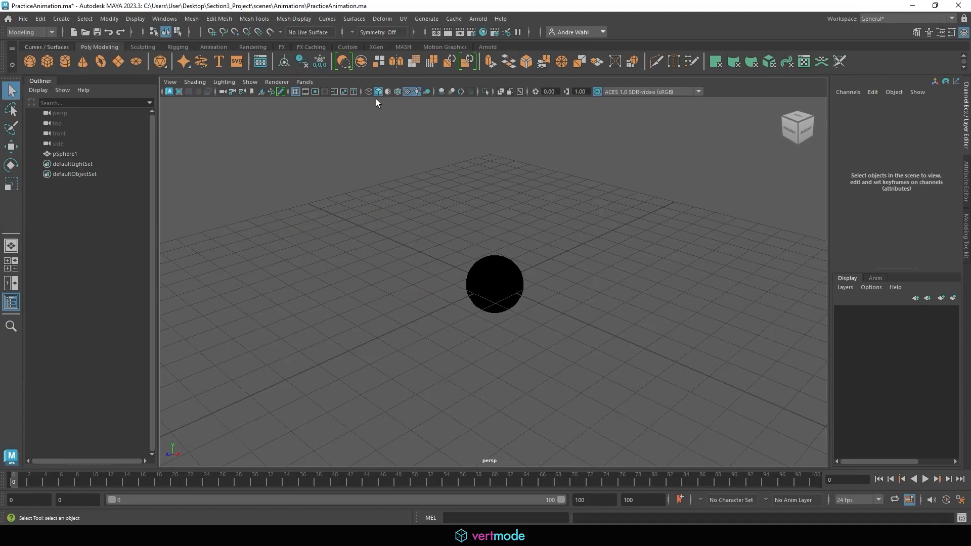
left_click(416, 91)
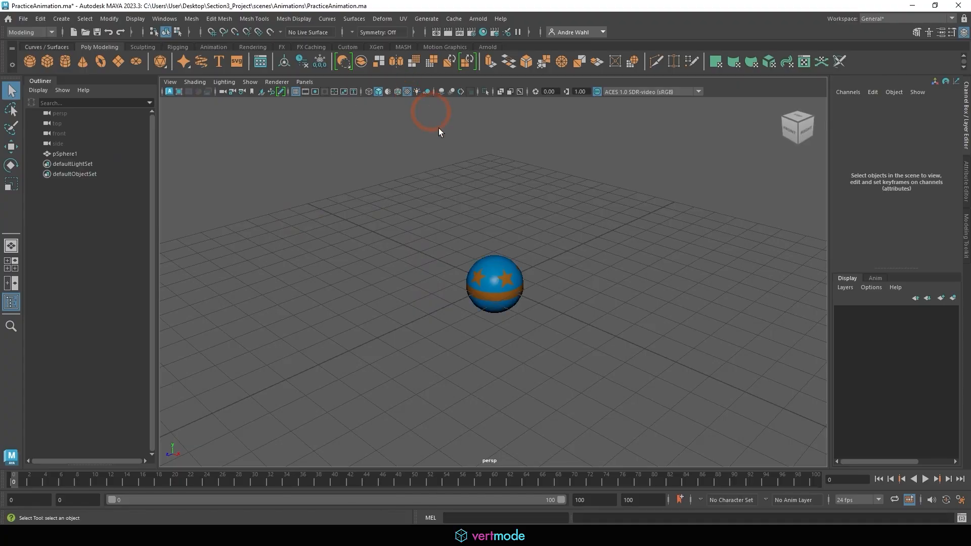
left_click_drag(410, 192, 559, 231, "alt")
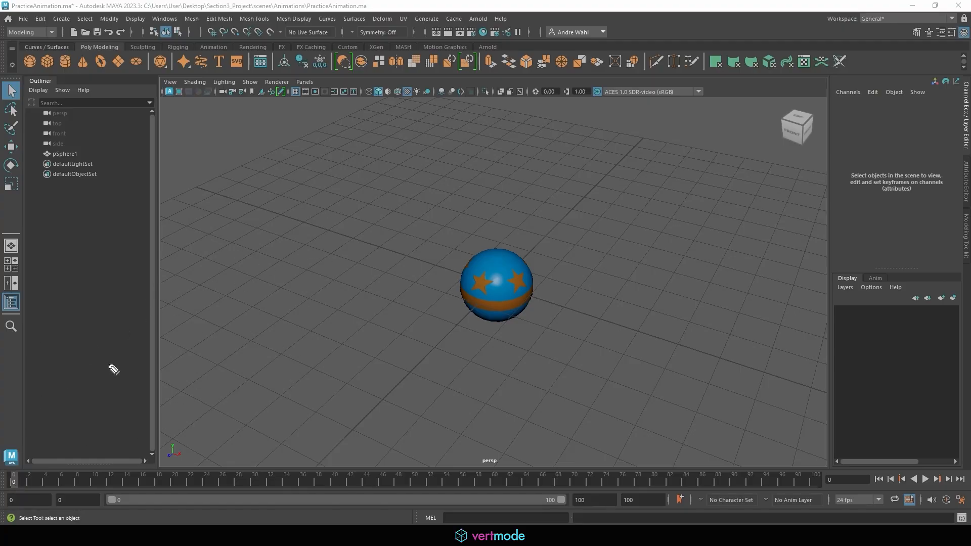
mouse_move(875, 244)
left_mouse_down()
mouse_move(913, 251)
mouse_move(834, 248)
left_mouse_up()
mouse_move(967, 43)
left_mouse_down()
mouse_move(954, 23)
mouse_move(963, 49)
left_mouse_up()
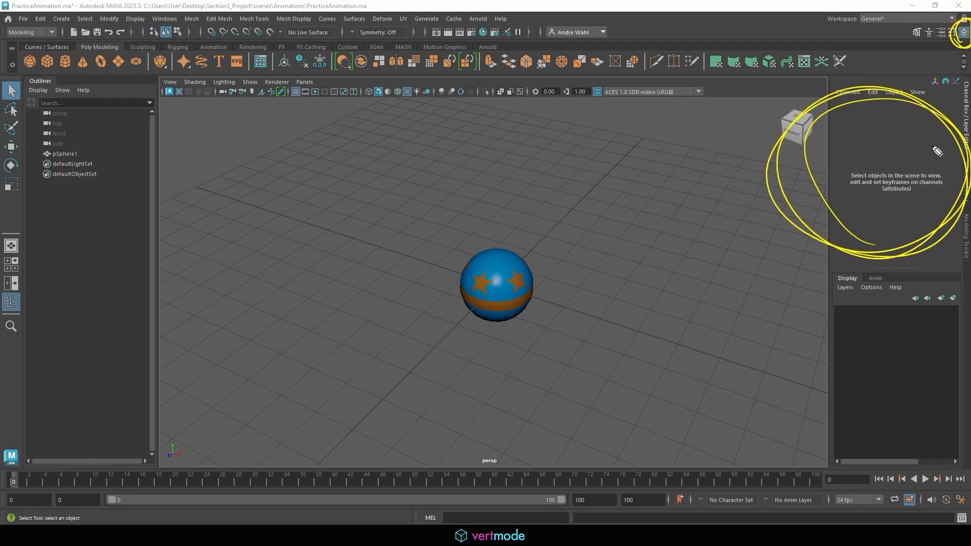
left_click_drag(928, 91, 959, 91)
mouse_move(7, 457)
left_mouse_down()
mouse_move(888, 463)
mouse_move(6, 514)
left_mouse_up()
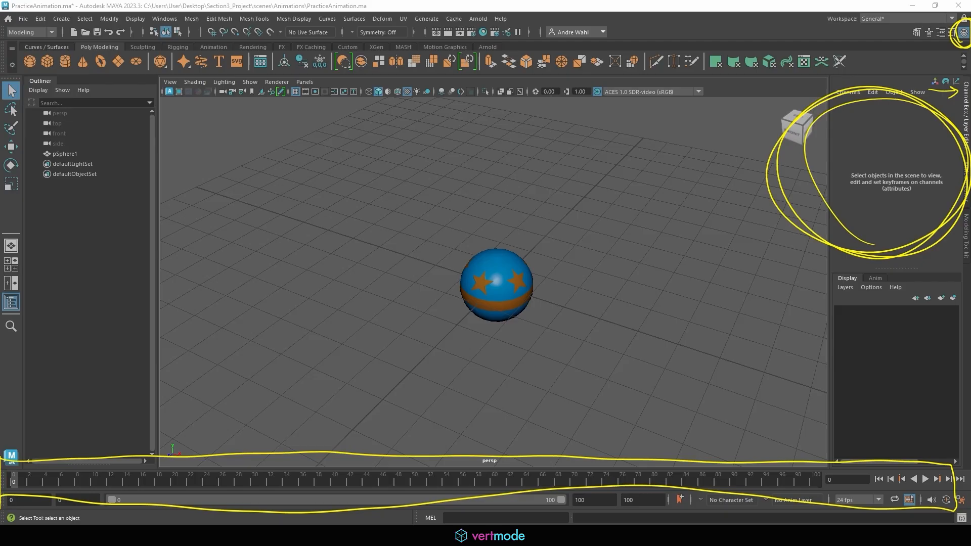
mouse_move(3, 493)
left_mouse_down()
mouse_move(6, 461)
mouse_move(807, 480)
mouse_move(134, 508)
mouse_move(5, 480)
left_mouse_up()
mouse_move(252, 434)
left_mouse_down()
mouse_move(263, 458)
mouse_move(283, 445)
mouse_move(310, 453)
mouse_move(466, 434)
mouse_move(490, 412)
mouse_move(503, 427)
mouse_move(526, 420)
left_mouse_up()
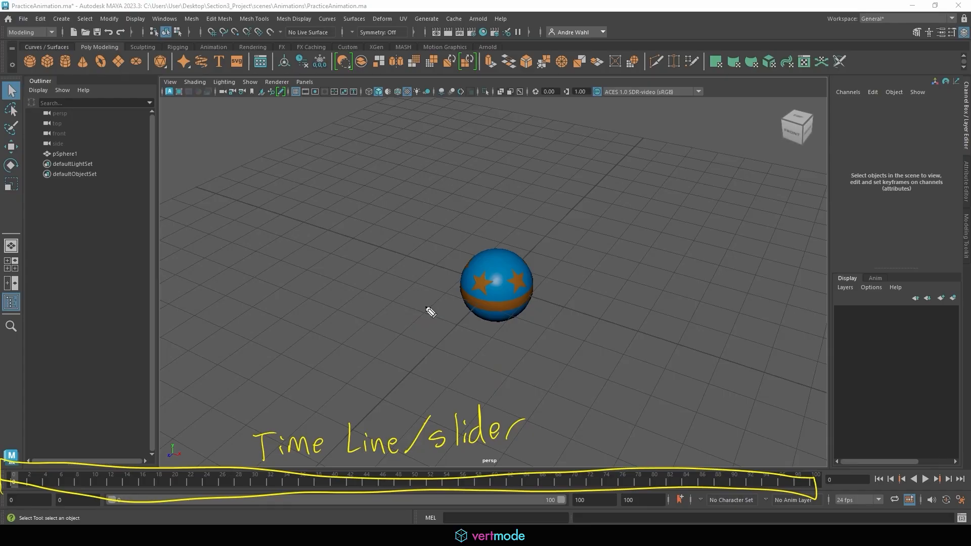
left_click_drag(211, 150, 209, 123)
mouse_move(220, 120)
left_mouse_down()
mouse_move(200, 124)
mouse_move(232, 149)
mouse_move(337, 127)
mouse_move(369, 126)
mouse_move(369, 137)
left_mouse_up()
left_click_drag(370, 111, 383, 111)
left_click_drag(370, 124, 397, 115)
left_click_drag(409, 121, 478, 133)
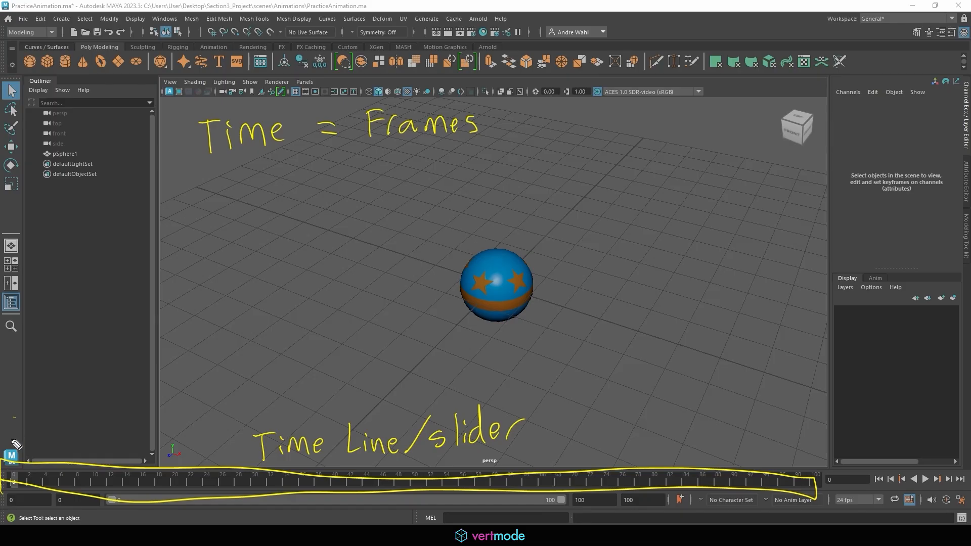
mouse_move(13, 440)
left_mouse_down()
mouse_move(284, 403)
mouse_move(761, 408)
mouse_move(783, 465)
left_mouse_up()
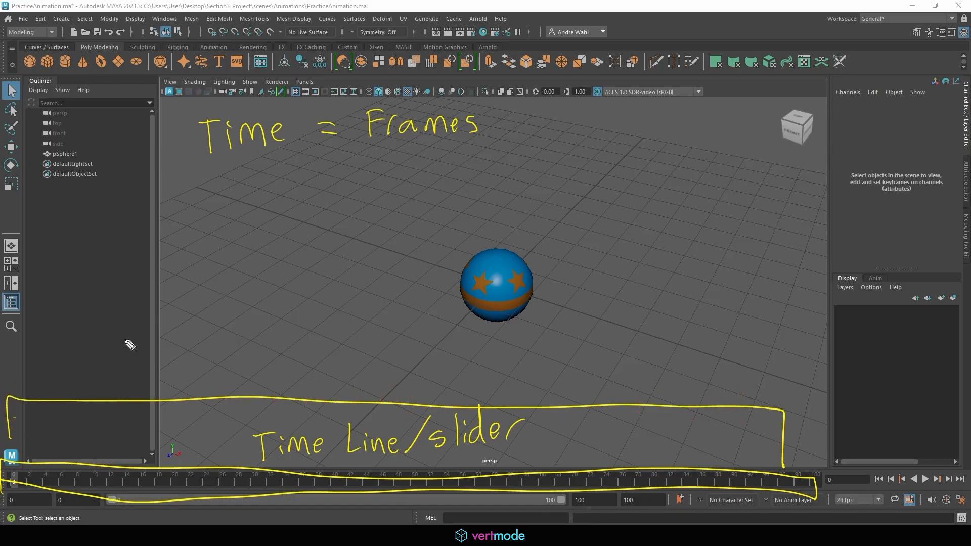
mouse_move(130, 344)
left_mouse_down()
mouse_move(191, 351)
mouse_move(239, 336)
left_mouse_up()
left_click_drag(121, 367, 254, 355)
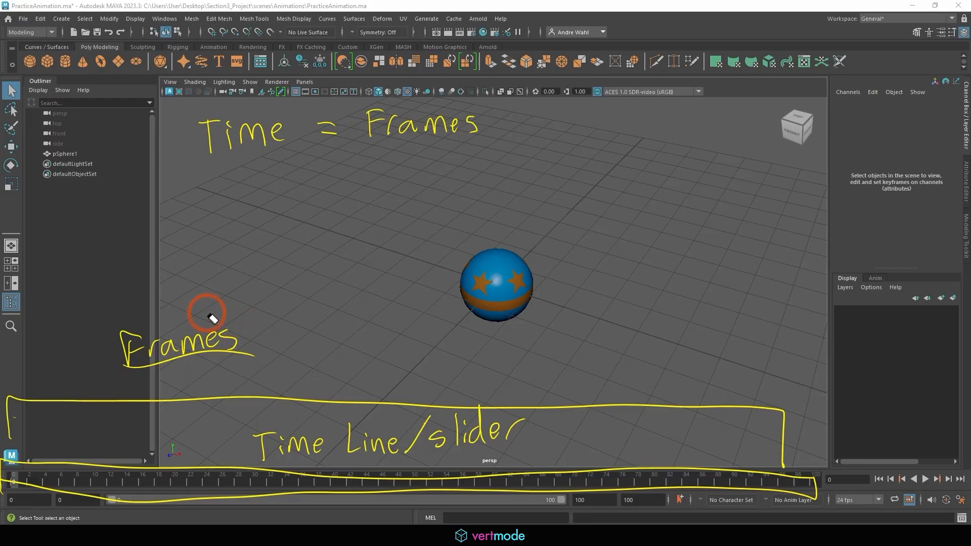
mouse_move(206, 314)
left_mouse_down()
mouse_move(216, 341)
mouse_move(200, 335)
mouse_move(201, 420)
mouse_move(226, 513)
mouse_move(468, 450)
mouse_move(288, 431)
mouse_move(359, 442)
left_mouse_up()
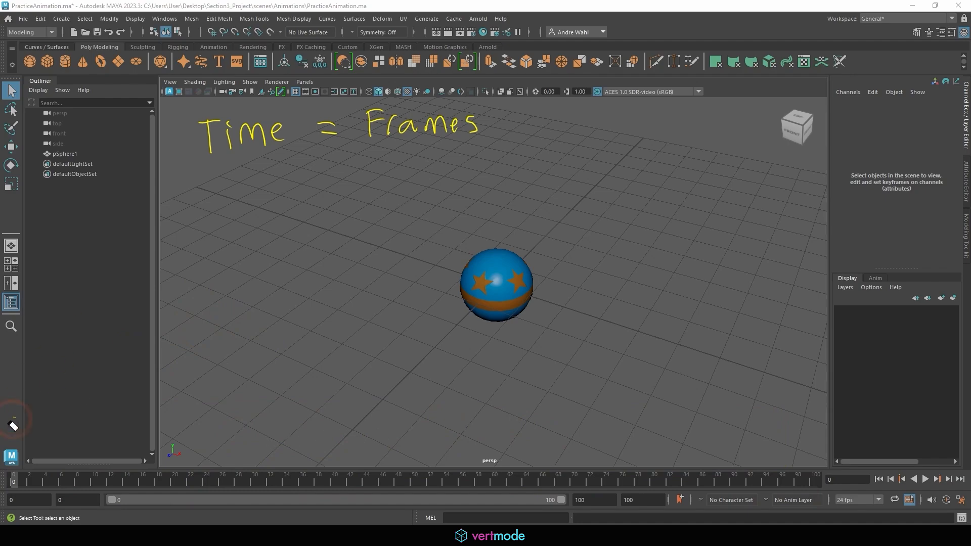
left_click(5, 451)
mouse_move(2, 476)
left_mouse_down()
mouse_move(138, 445)
mouse_move(210, 451)
mouse_move(202, 479)
left_mouse_up()
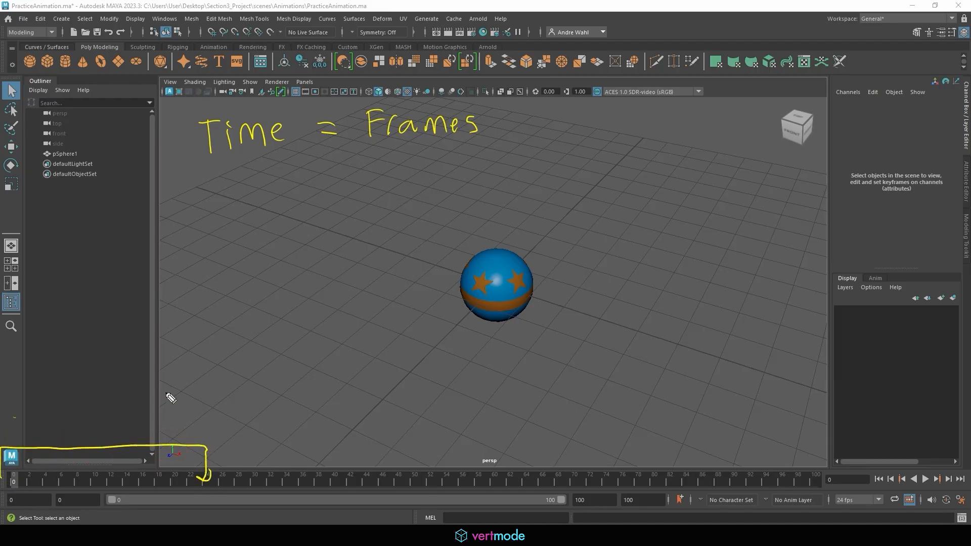
left_click_drag(168, 392, 168, 413)
left_click_drag(178, 403, 179, 413)
left_click_drag(190, 405, 211, 408)
mouse_move(207, 446)
left_mouse_down()
mouse_move(397, 446)
mouse_move(397, 479)
left_mouse_up()
mouse_move(407, 424)
left_mouse_down()
mouse_move(398, 429)
mouse_move(420, 399)
mouse_move(436, 414)
mouse_move(474, 404)
left_mouse_up()
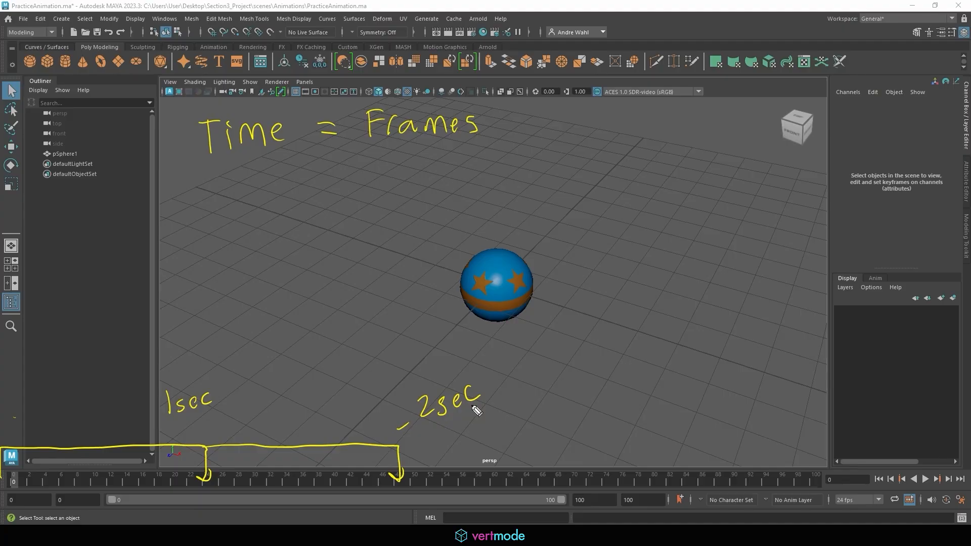
mouse_move(512, 128)
left_mouse_down()
mouse_move(540, 127)
mouse_move(532, 135)
left_mouse_up()
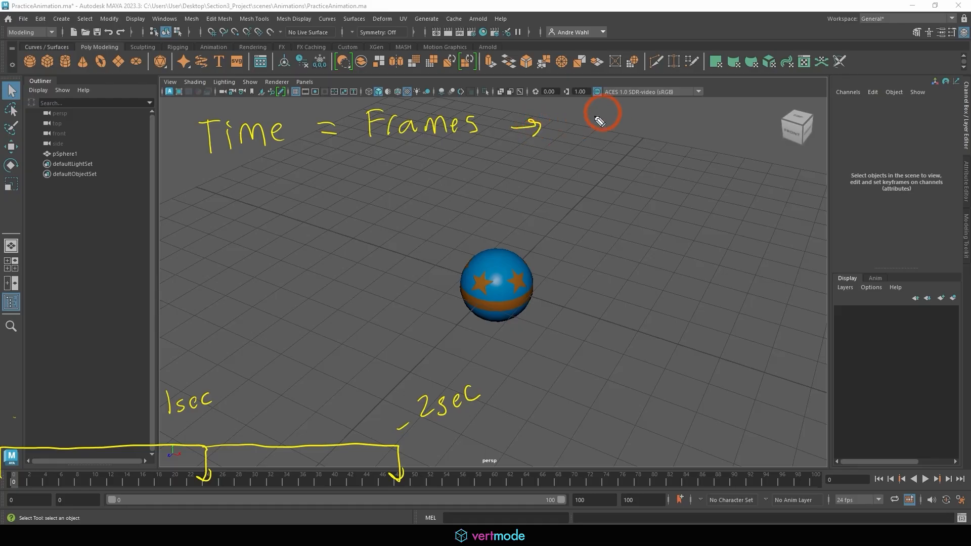
mouse_move(574, 108)
left_mouse_down()
mouse_move(667, 109)
mouse_move(666, 142)
mouse_move(697, 108)
left_mouse_up()
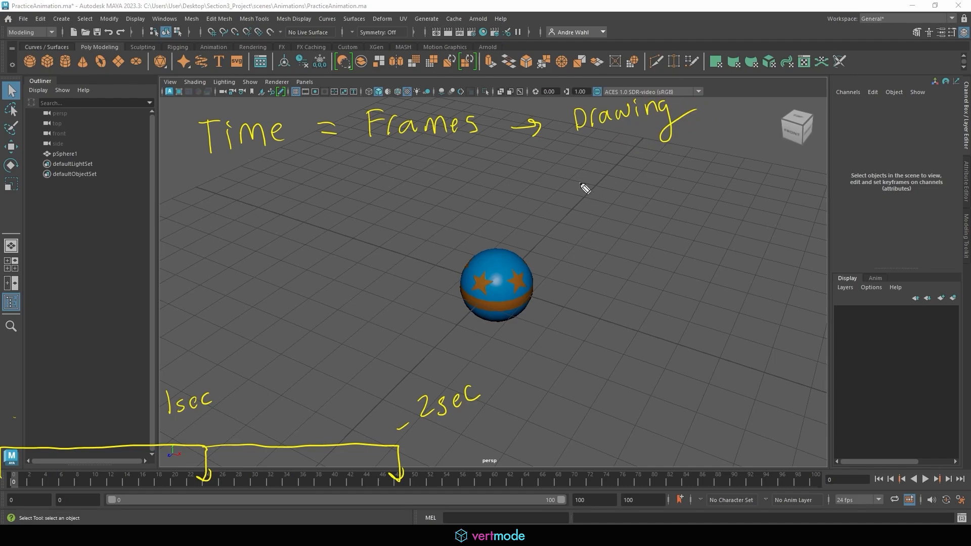
mouse_move(580, 183)
left_mouse_down()
mouse_move(602, 209)
mouse_move(644, 192)
mouse_move(602, 204)
mouse_move(605, 193)
mouse_move(617, 186)
mouse_move(625, 240)
left_mouse_up()
left_click(616, 181)
left_click(613, 182)
mouse_move(616, 212)
left_mouse_down()
mouse_move(650, 210)
mouse_move(675, 243)
mouse_move(623, 243)
mouse_move(655, 226)
left_mouse_up()
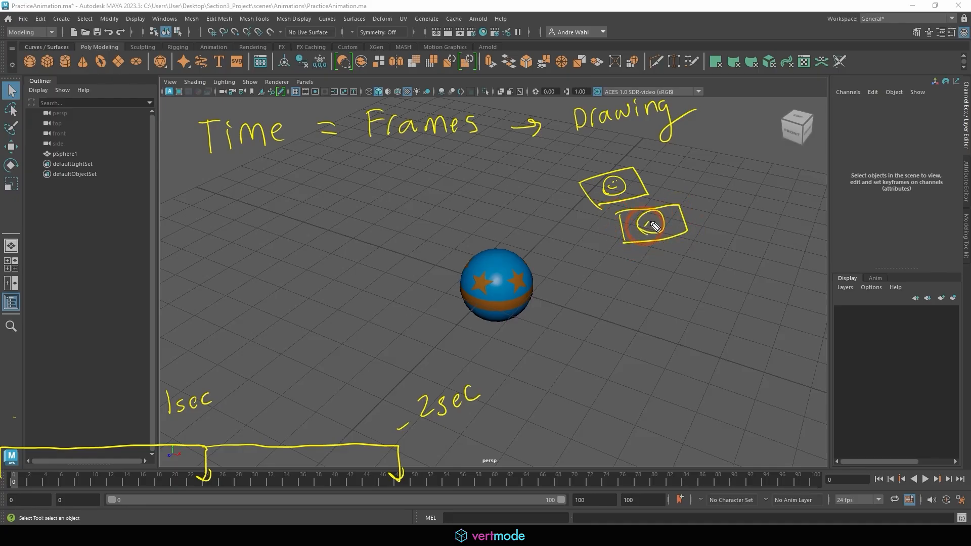
left_click(650, 217)
left_click(656, 218)
mouse_move(687, 276)
left_mouse_down()
mouse_move(722, 245)
mouse_move(696, 281)
mouse_move(715, 253)
mouse_move(712, 269)
mouse_move(721, 262)
left_mouse_up()
left_click(710, 258)
left_click(715, 256)
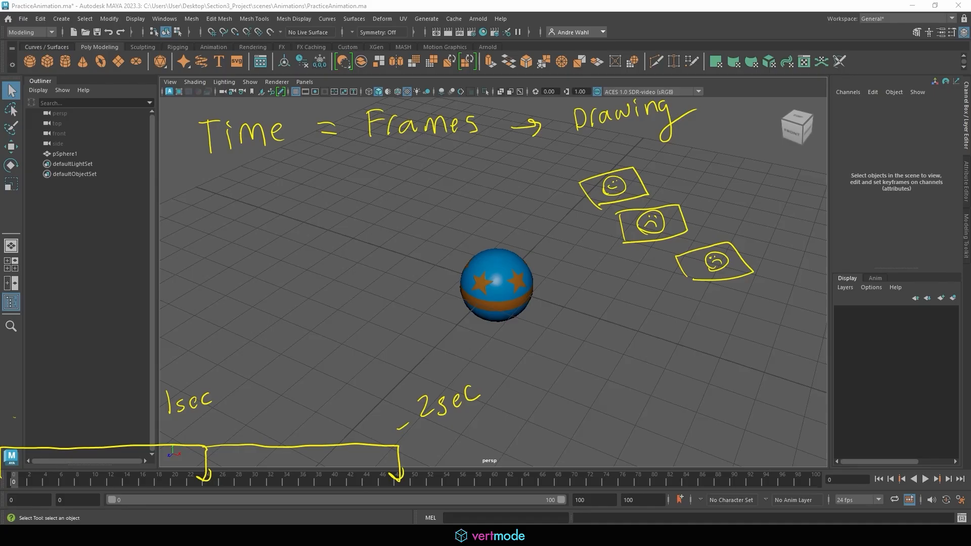
Step: Select pSphere1 and move it freehand to about X -5.19, Y 0.36, Z -2.16
left_click(64, 153)
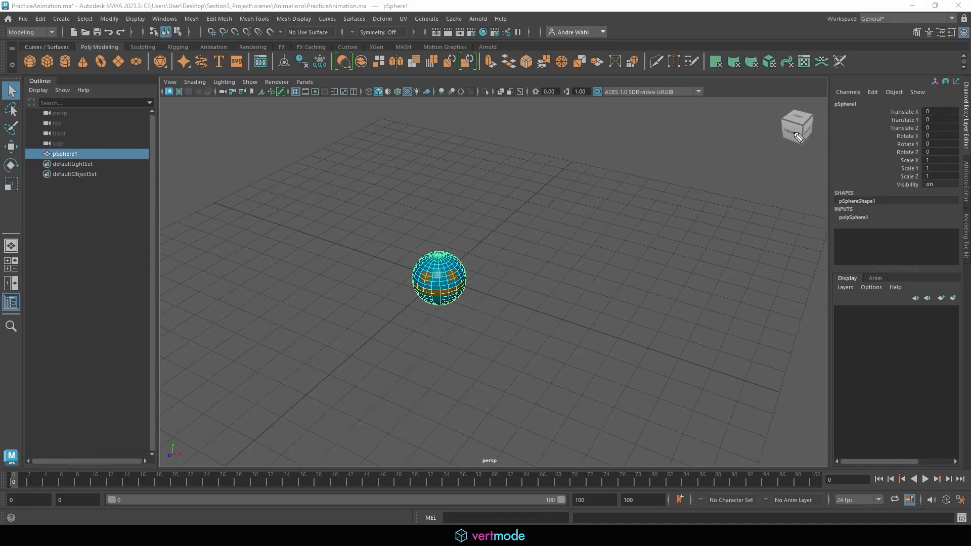
left_click_drag(916, 194, 895, 191)
left_click(886, 109)
left_click_drag(399, 253, 375, 217, "alt")
key("w")
left_click_drag(496, 210, 518, 222, "alt")
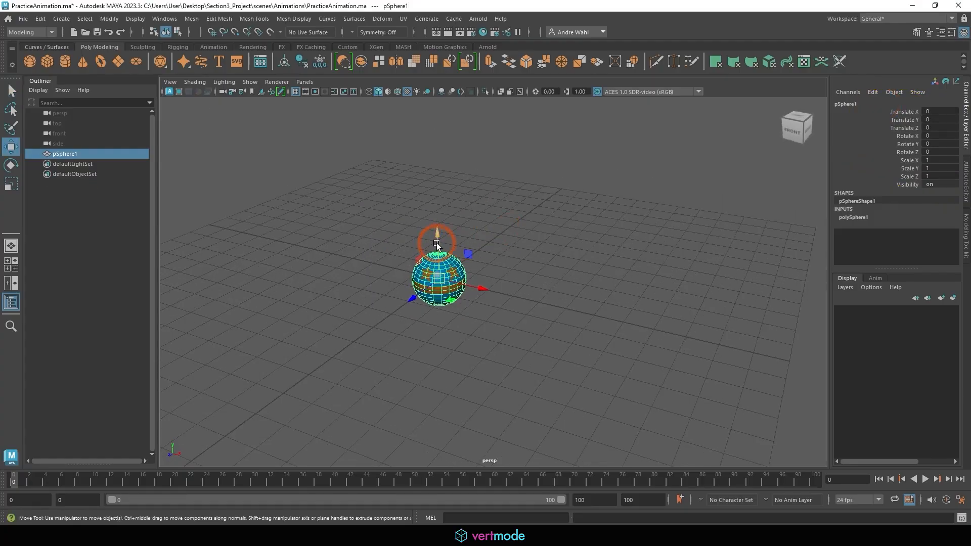
left_click_drag(437, 245, 422, 146)
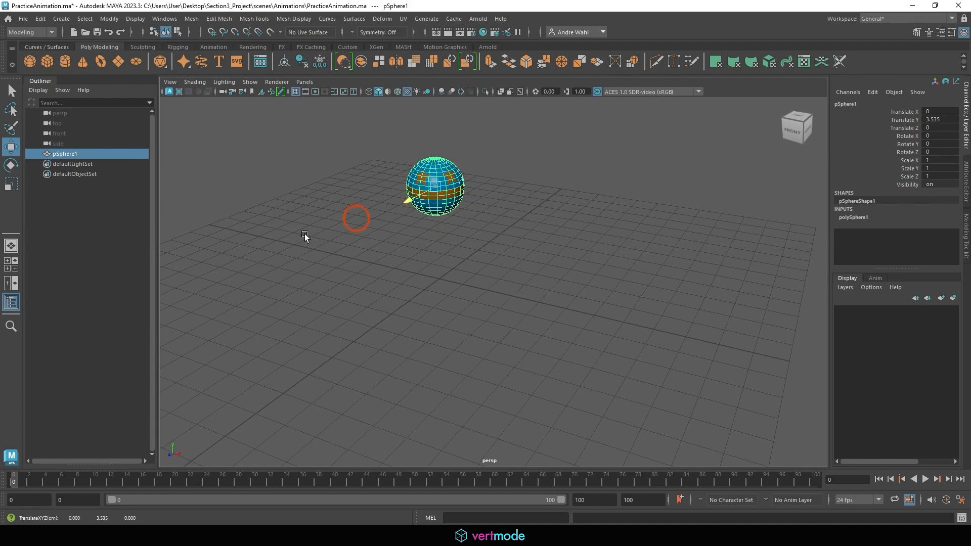
left_click_drag(305, 234, 325, 249)
left_click_drag(451, 297, 368, 227)
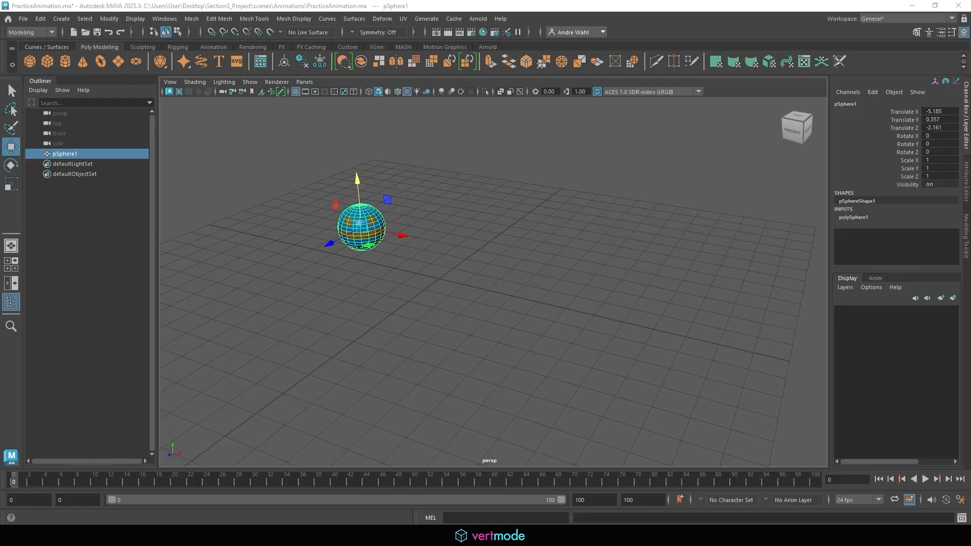
mouse_move(440, 286)
left_mouse_down()
mouse_move(449, 275)
mouse_move(380, 258)
left_mouse_up()
left_click_drag(381, 270, 414, 263)
mouse_move(944, 113)
left_mouse_down()
mouse_move(927, 136)
mouse_move(893, 121)
left_mouse_up()
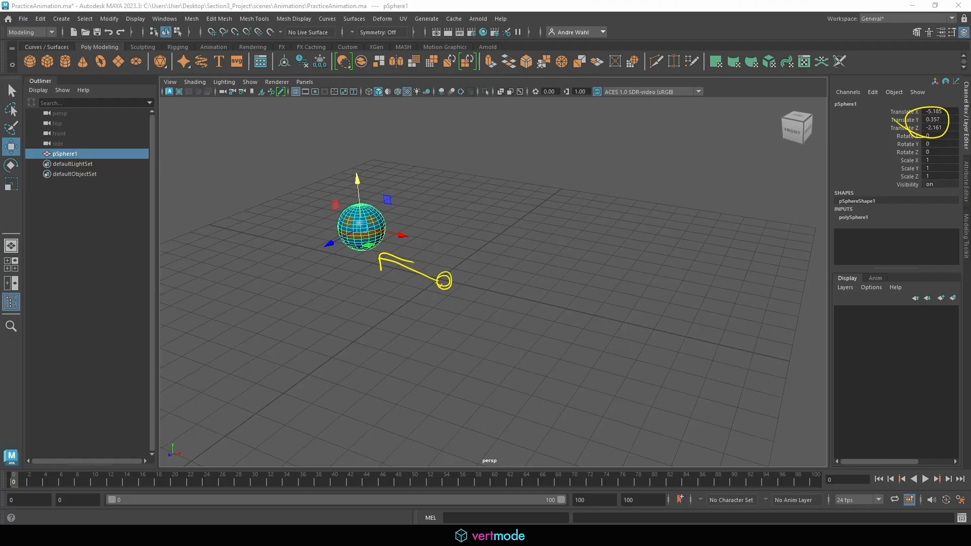
key("Escape")
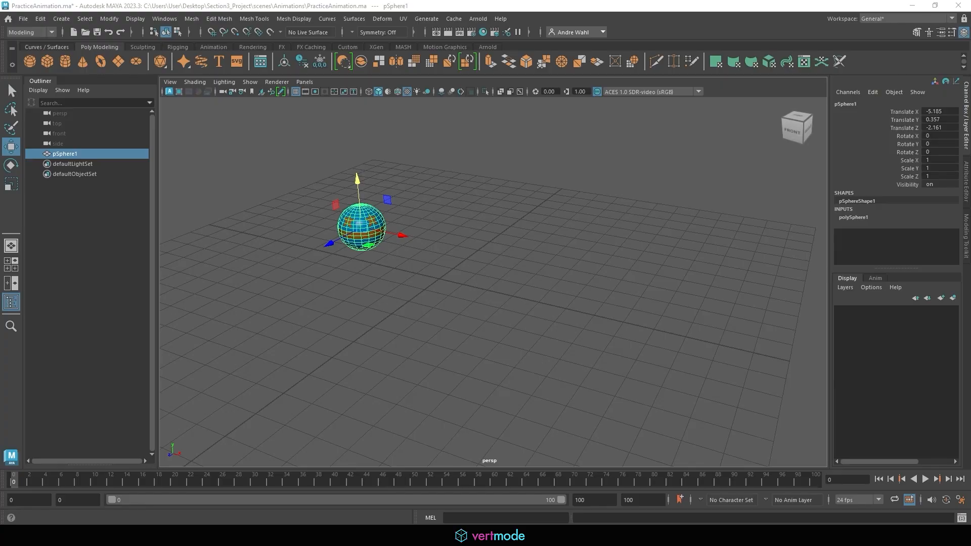
left_click_drag(526, 120, 533, 170)
mouse_move(529, 143)
left_mouse_down()
mouse_move(550, 153)
mouse_move(552, 127)
left_mouse_up()
left_click_drag(561, 138, 601, 134)
mouse_move(658, 112)
left_mouse_down()
mouse_move(640, 140)
mouse_move(658, 131)
left_mouse_up()
mouse_move(682, 124)
left_mouse_down()
mouse_move(689, 139)
mouse_move(704, 126)
mouse_move(725, 137)
mouse_move(750, 130)
left_mouse_up()
left_click_drag(527, 187, 773, 143)
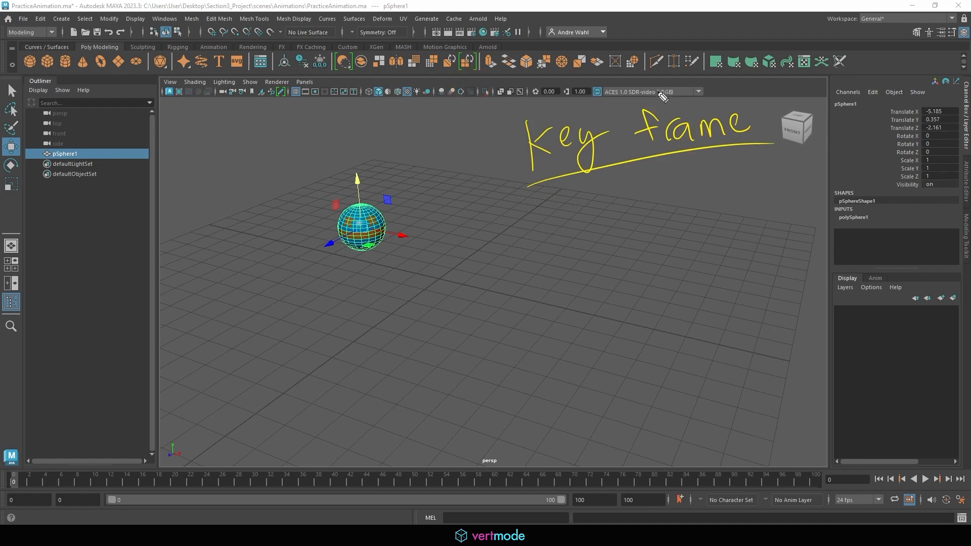
mouse_move(22, 473)
left_mouse_down()
mouse_move(5, 486)
mouse_move(25, 477)
left_mouse_up()
mouse_move(17, 470)
left_mouse_down()
mouse_move(83, 442)
mouse_move(147, 468)
mouse_move(163, 456)
left_mouse_up()
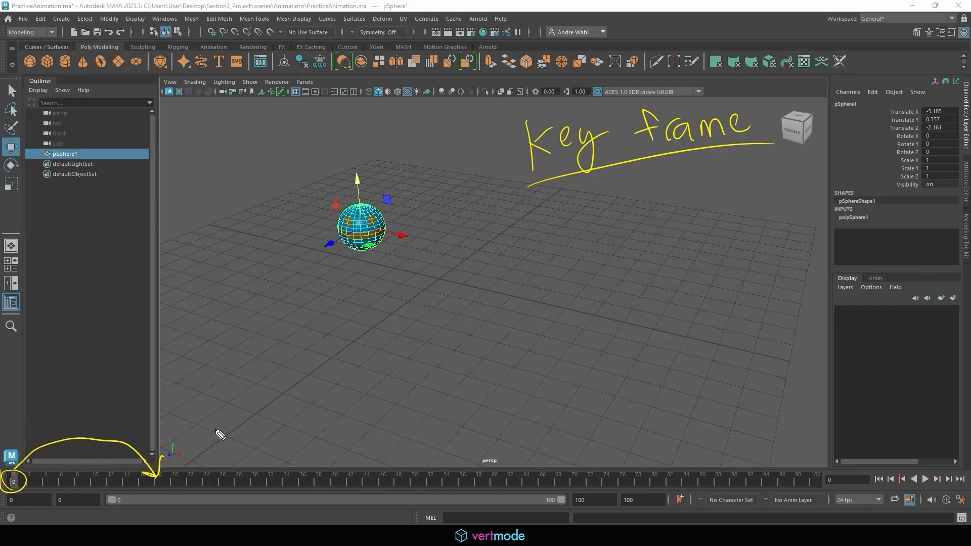
key("Escape")
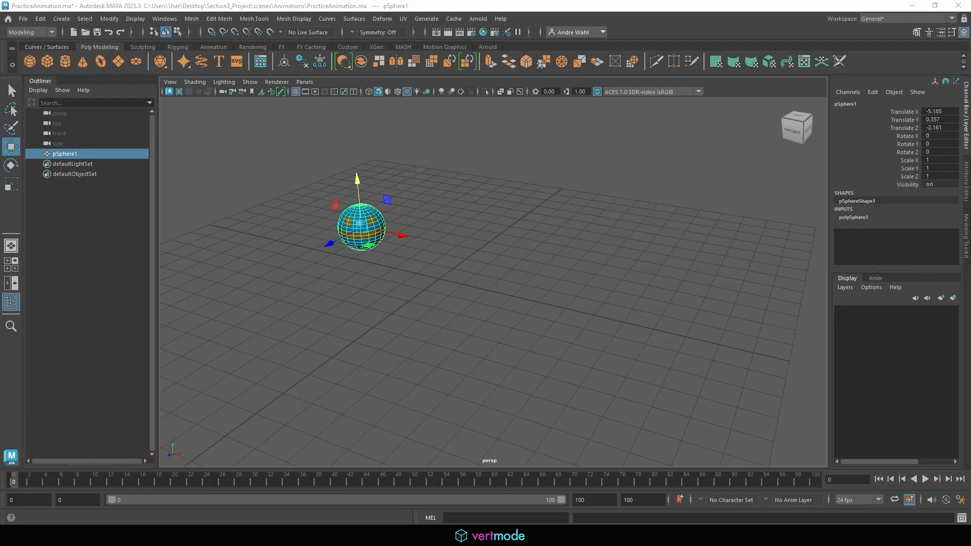
mouse_move(21, 458)
left_mouse_down()
mouse_move(21, 480)
mouse_move(121, 487)
left_mouse_up()
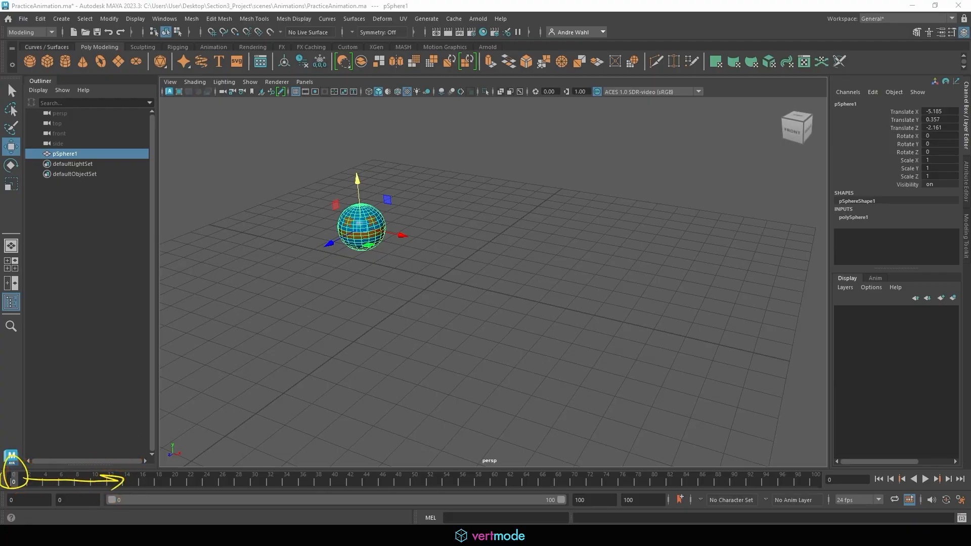
key("Escape")
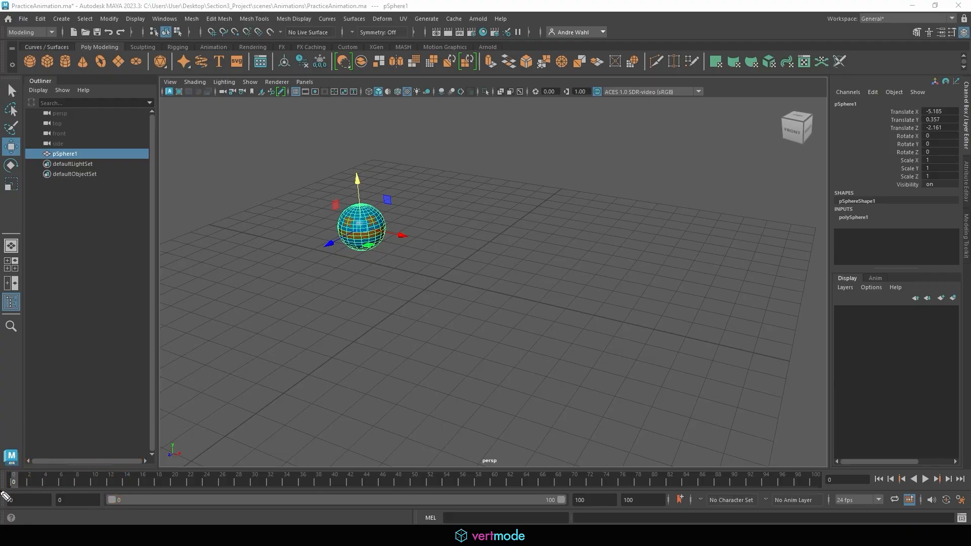
mouse_move(7, 460)
left_mouse_down()
mouse_move(16, 494)
mouse_move(27, 440)
left_mouse_up()
mouse_move(40, 412)
left_mouse_down()
mouse_move(51, 402)
mouse_move(42, 404)
left_mouse_up()
mouse_move(21, 448)
left_mouse_down()
mouse_move(190, 448)
mouse_move(211, 460)
left_mouse_up()
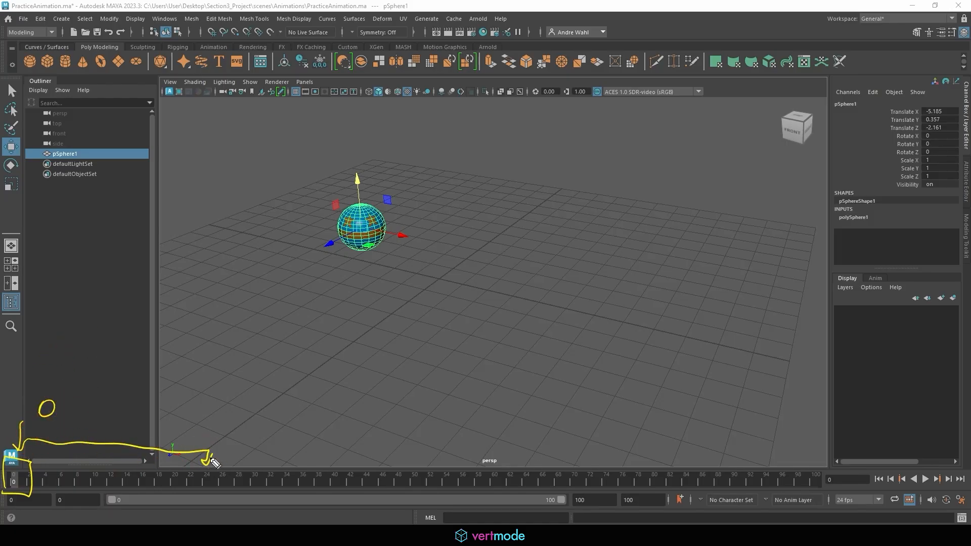
key("Escape")
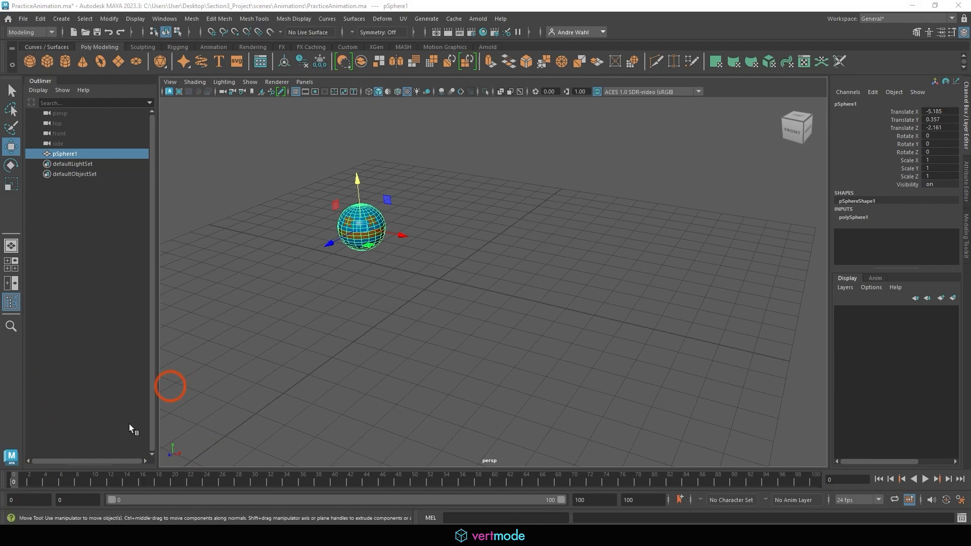
Step: Scrub the timeline from frame 0 to around frame 24 and return to frame 0
key("alt+v")
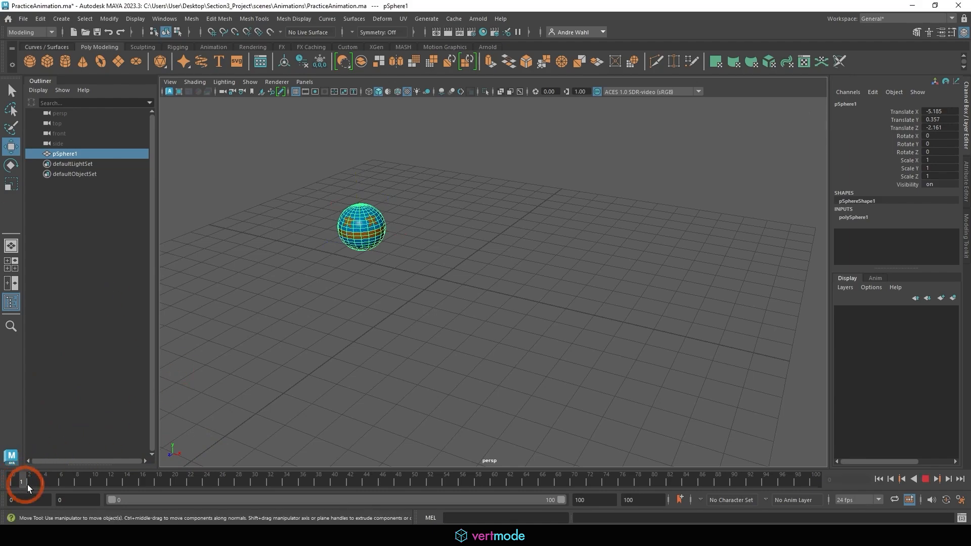
key("Escape")
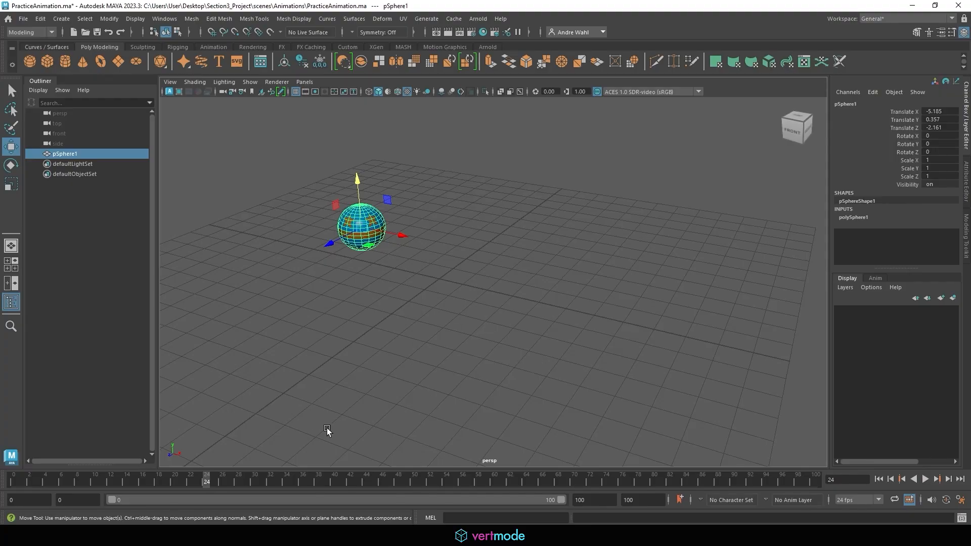
left_click_drag(220, 478, 64, 483)
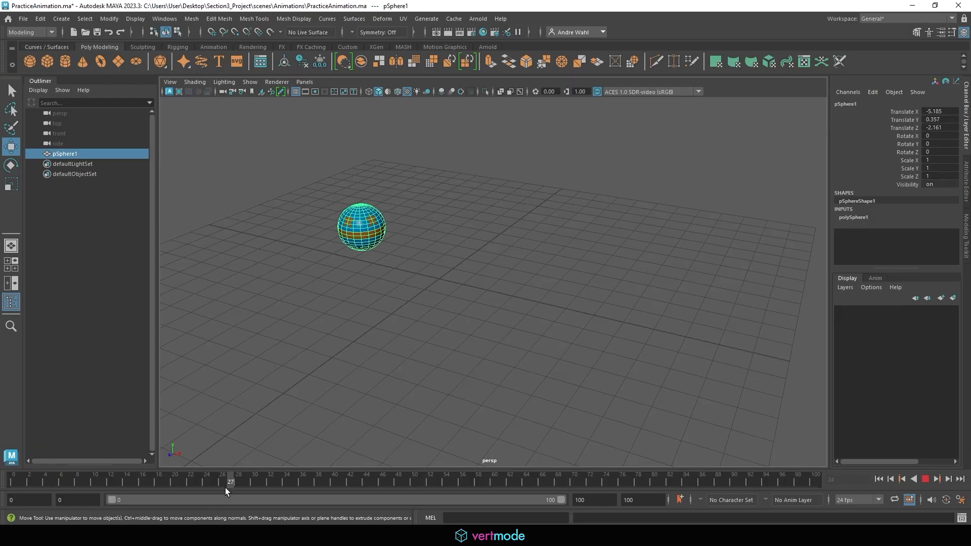
key("Escape")
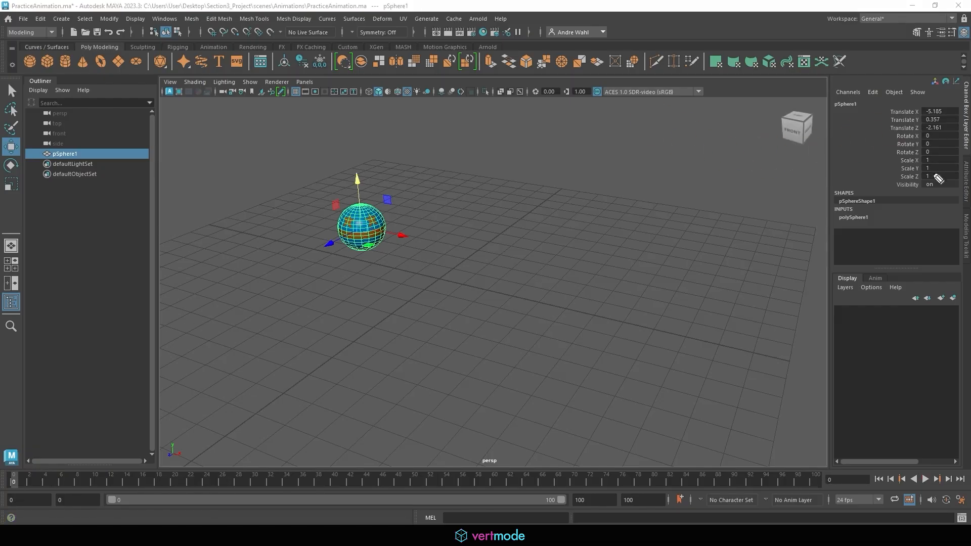
Step: Set pSphere1's Translate X, Y, Z and Rotate X, Y, Z values to 0 and reselect the ball
left_click_drag(936, 177, 880, 154)
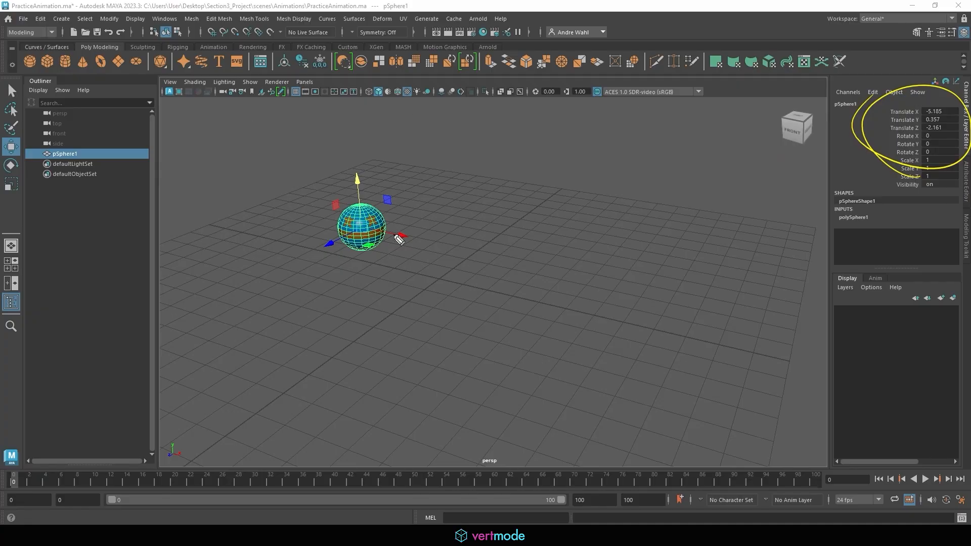
left_click(440, 173)
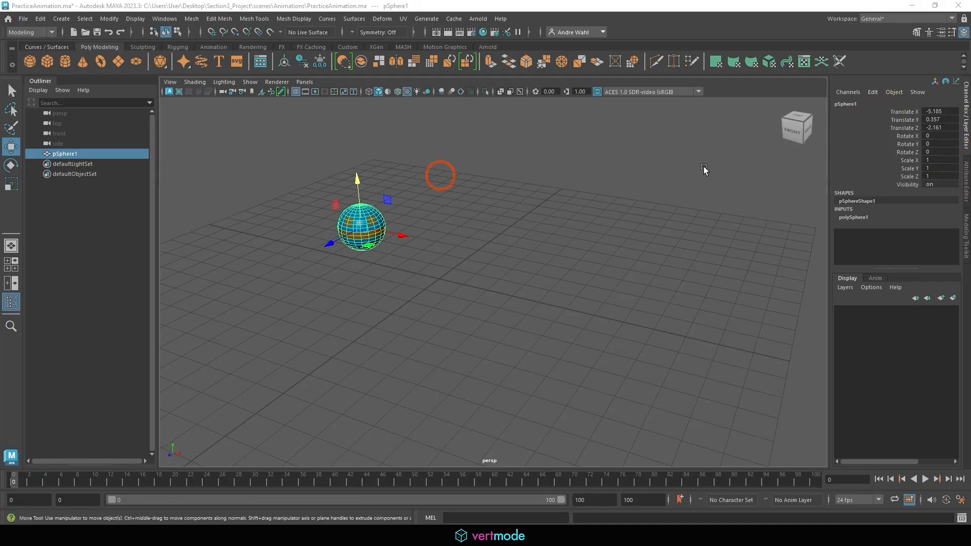
left_click(939, 112)
left_click(946, 152, "shift")
left_click(945, 151, "shift")
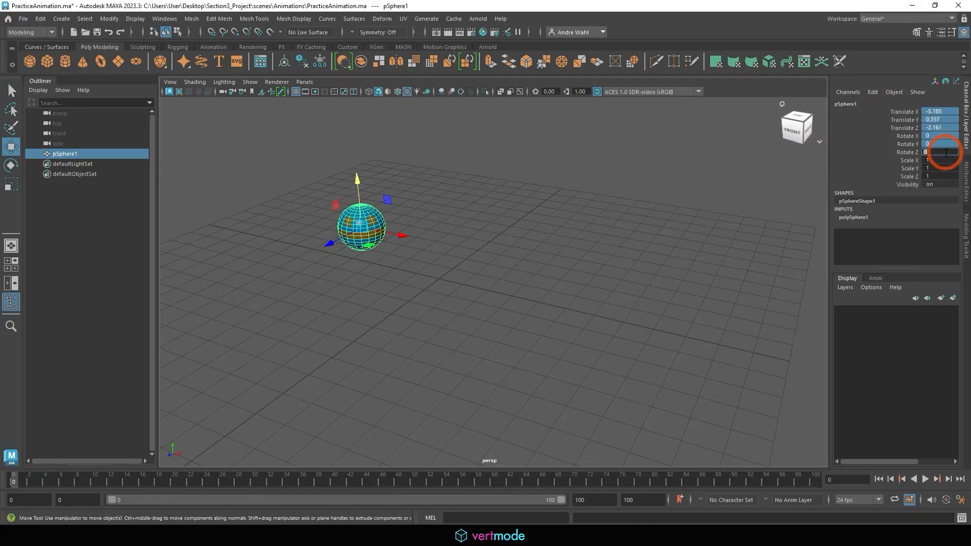
type("0")
key("Return")
left_click(694, 288)
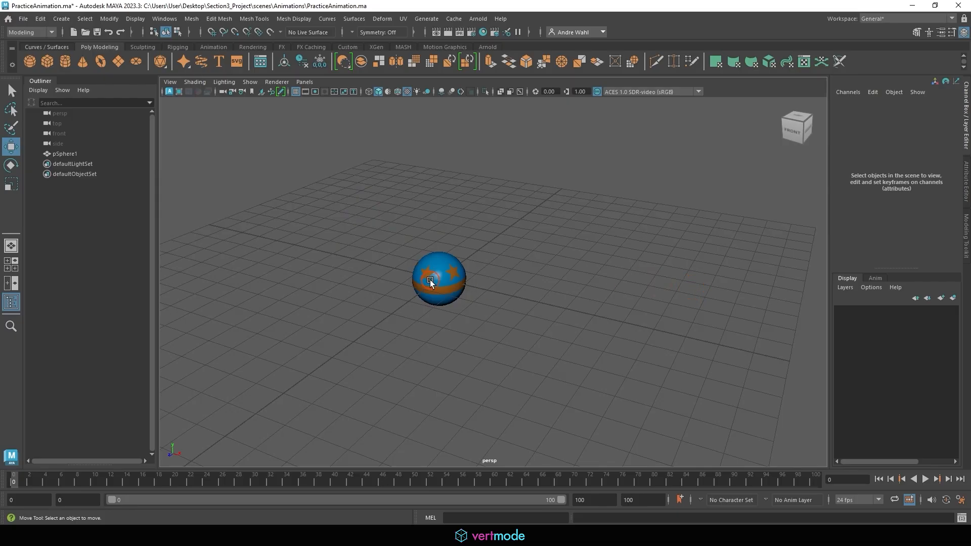
left_click_drag(430, 280, 531, 333)
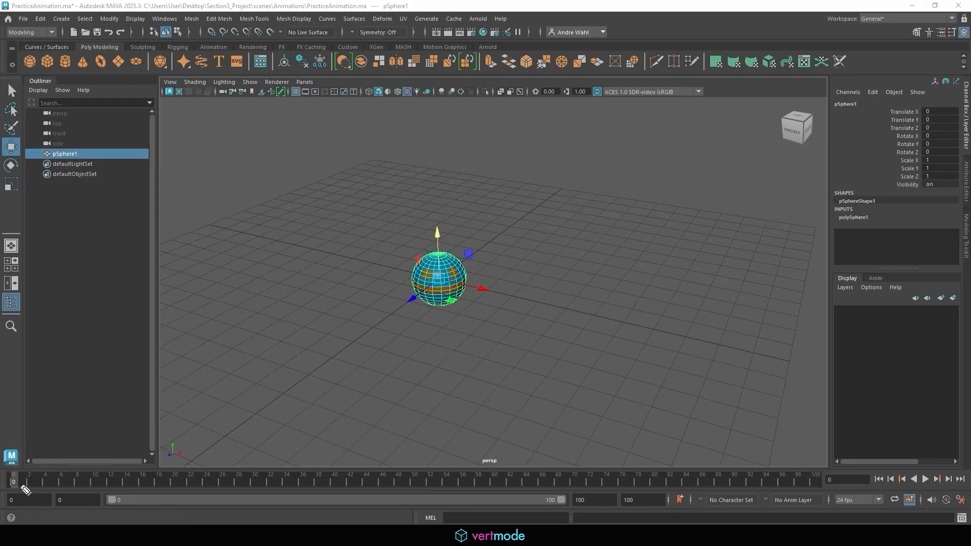
left_click(15, 480)
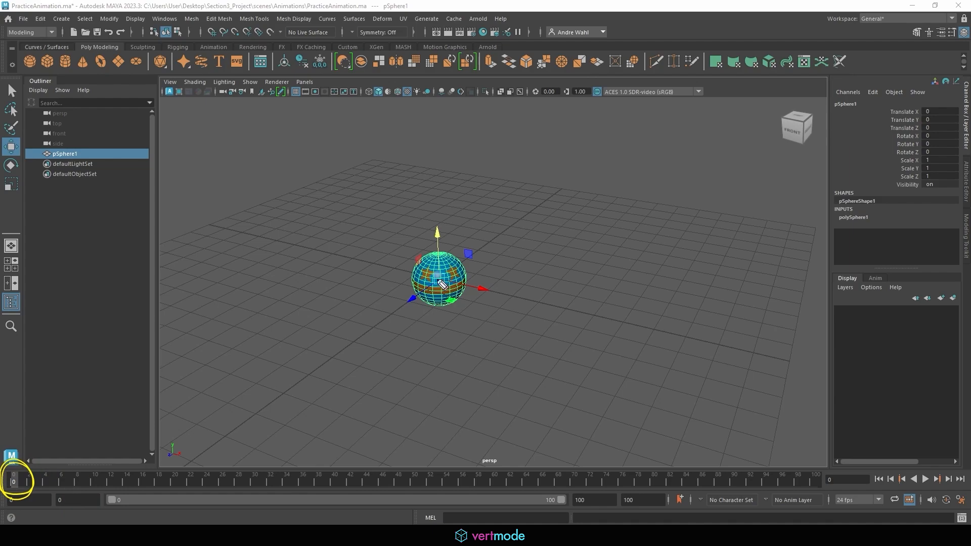
mouse_move(466, 277)
left_mouse_down()
mouse_move(707, 368)
mouse_move(706, 353)
left_mouse_up()
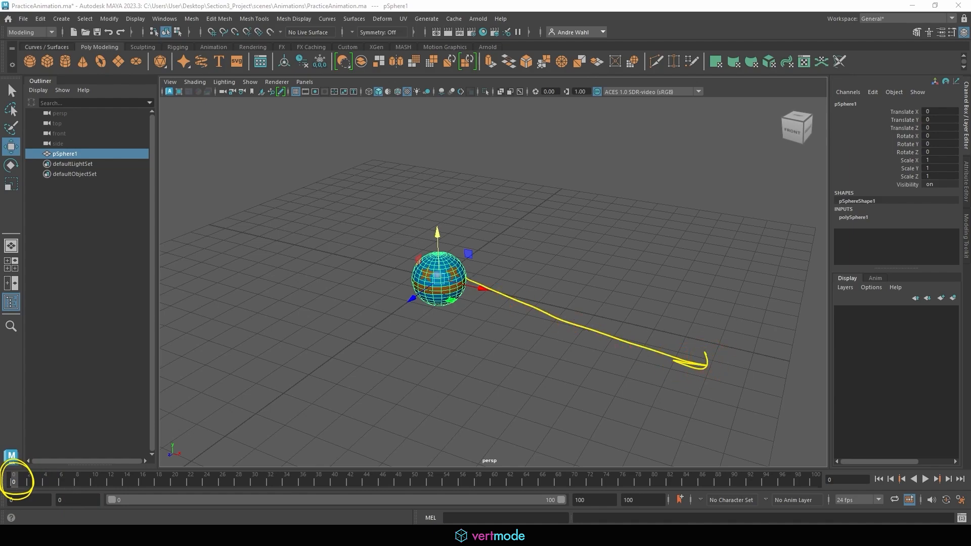
key("e")
left_click_drag(8, 38, 63, 35)
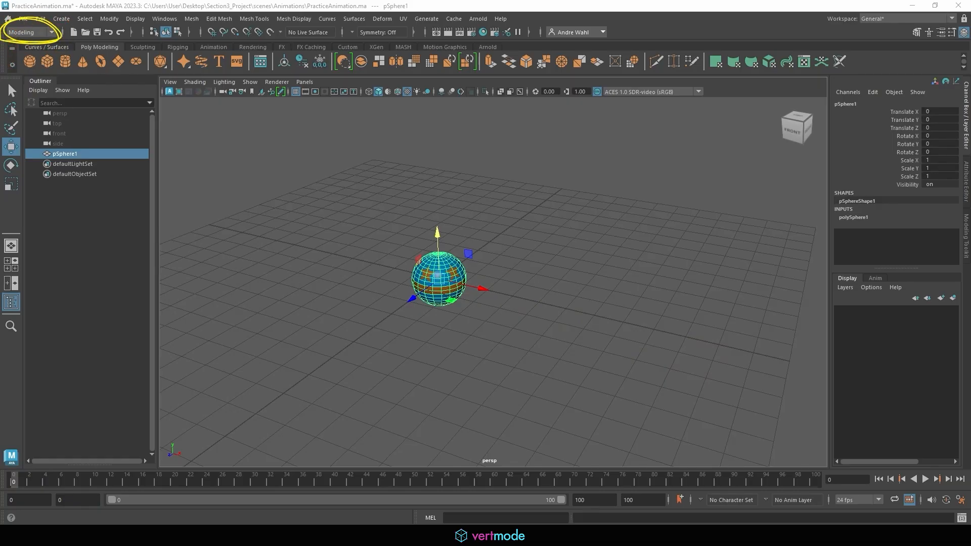
key("e")
Step: Switch to the Animation menu set and set a key on pSphere1 at frame 0
left_click(23, 30)
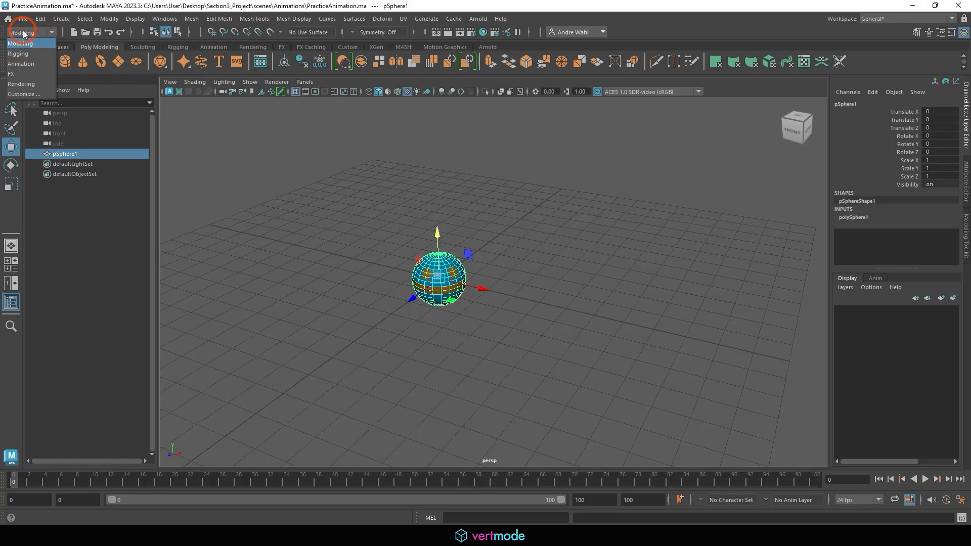
left_click(28, 61)
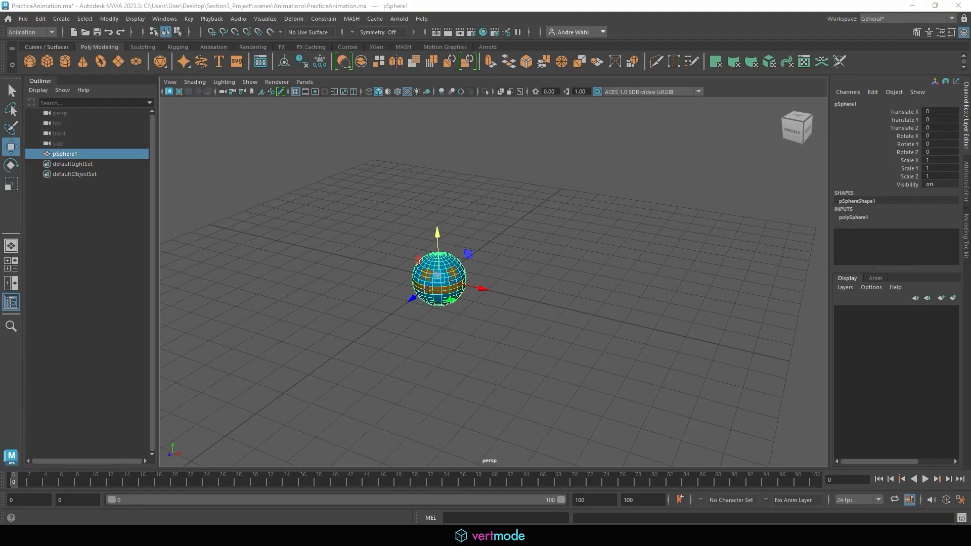
left_click(149, 62)
mouse_move(191, 29)
left_mouse_down()
mouse_move(202, 9)
mouse_move(178, 30)
left_mouse_up()
key("e")
left_click_drag(414, 220, 430, 254)
left_click_drag(188, 19, 178, 15)
left_click(189, 19)
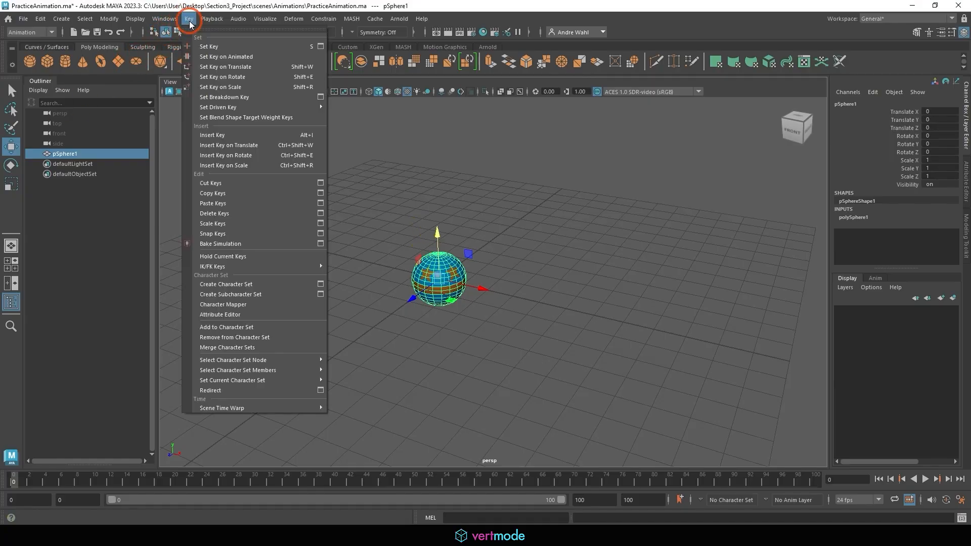
left_click(212, 46)
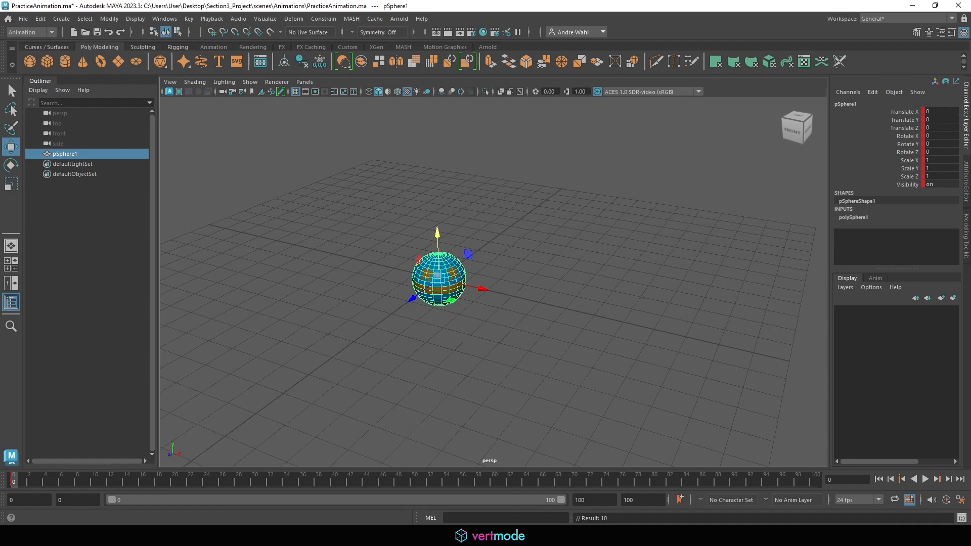
mouse_move(926, 206)
left_mouse_down()
mouse_move(953, 205)
mouse_move(867, 172)
mouse_move(869, 110)
left_mouse_up()
mouse_move(770, 152)
left_mouse_down()
mouse_move(779, 170)
mouse_move(772, 162)
mouse_move(829, 157)
left_mouse_up()
mouse_move(26, 484)
left_mouse_down()
mouse_move(11, 456)
mouse_move(3, 480)
mouse_move(25, 498)
left_mouse_up()
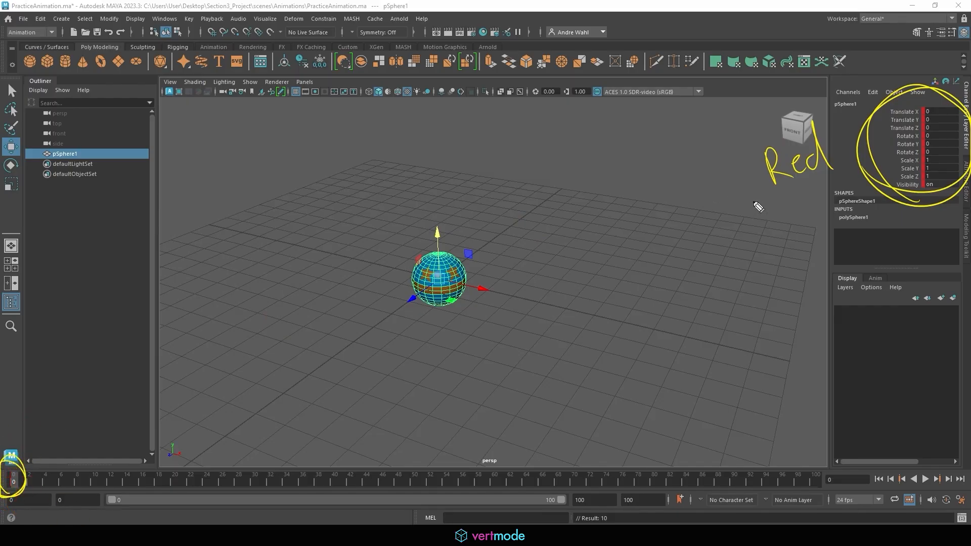
left_click_drag(732, 220, 830, 188)
mouse_move(748, 225)
left_mouse_down()
mouse_move(744, 238)
mouse_move(897, 230)
left_mouse_up()
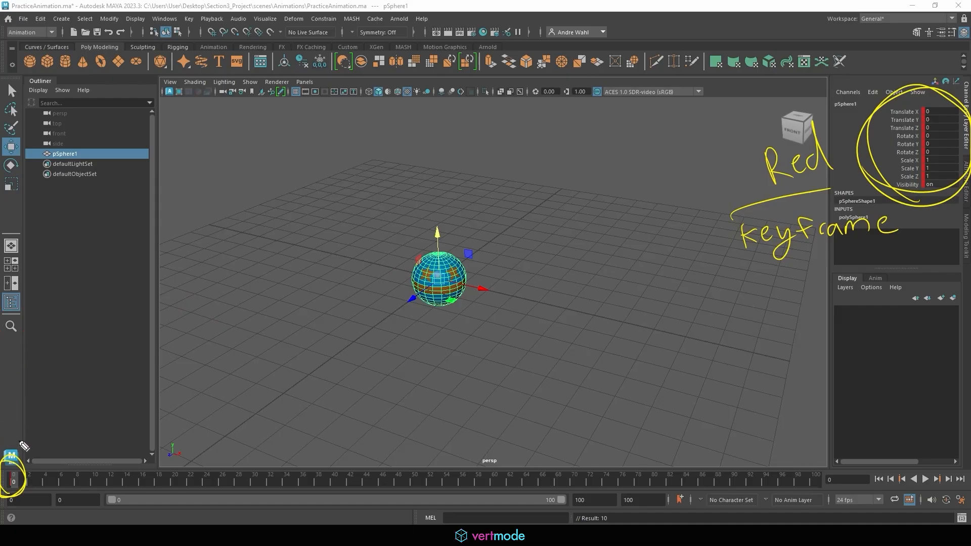
mouse_move(15, 462)
left_mouse_down()
mouse_move(198, 351)
mouse_move(761, 277)
left_mouse_up()
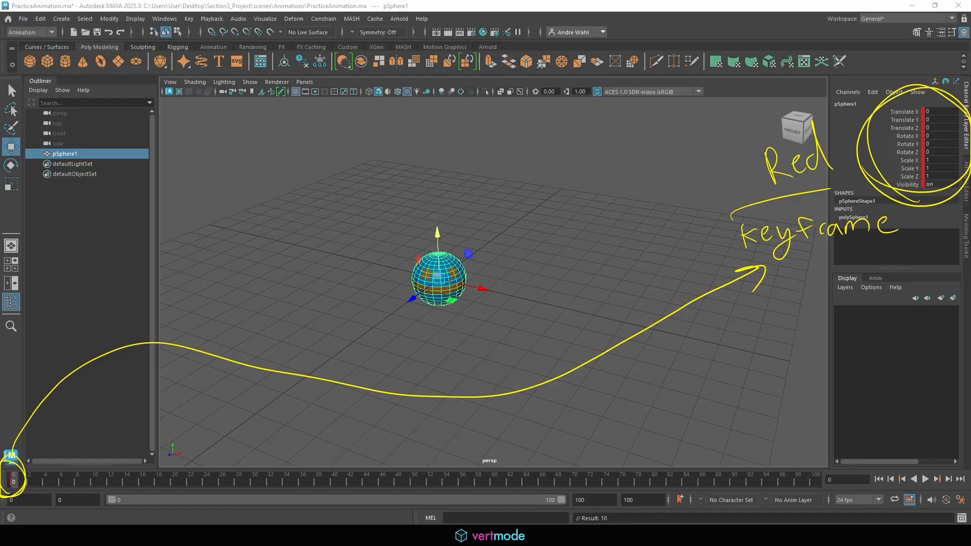
key("Escape")
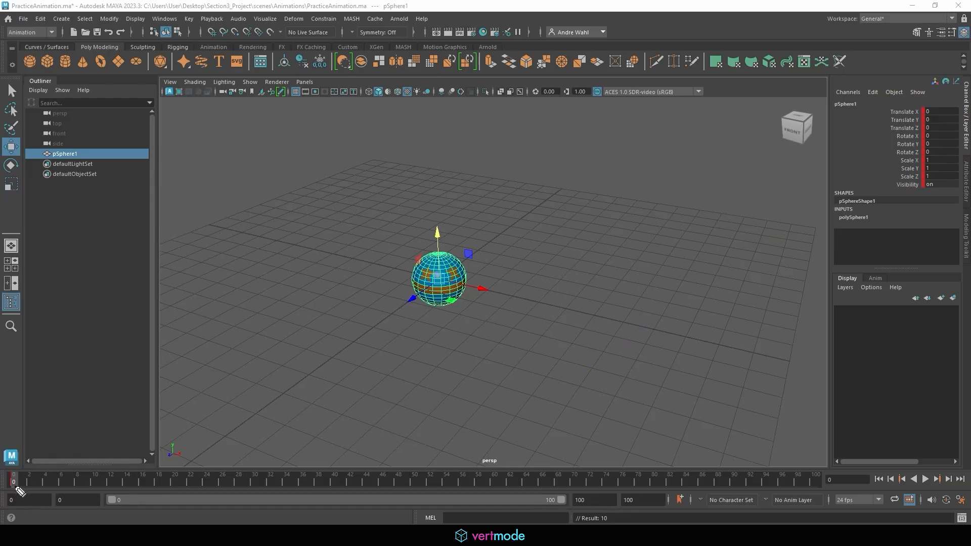
mouse_move(14, 496)
left_mouse_down()
mouse_move(4, 486)
mouse_move(174, 476)
left_mouse_up()
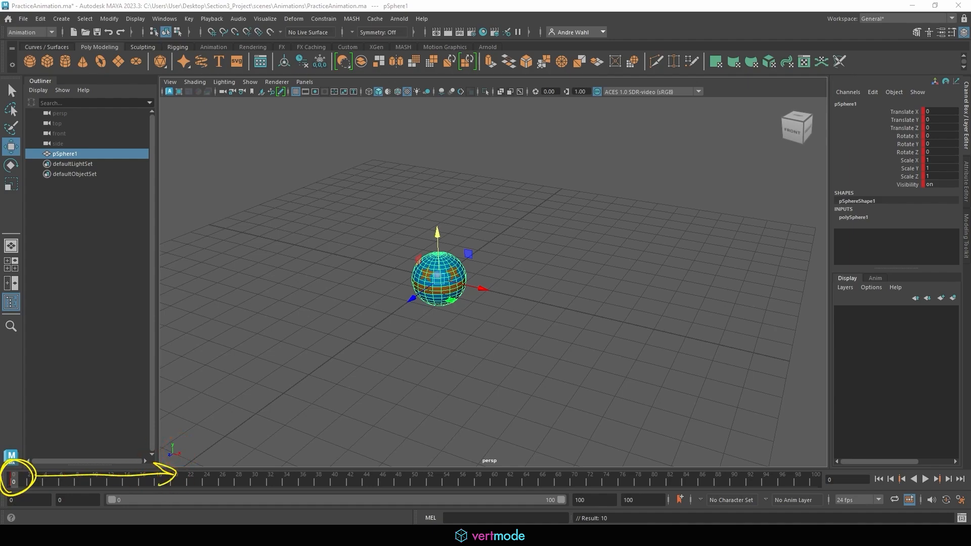
key("Escape")
Step: Go to frame 24 and move pSphere1 along the X axis to about X 10.46
left_click_drag(109, 488, 207, 494)
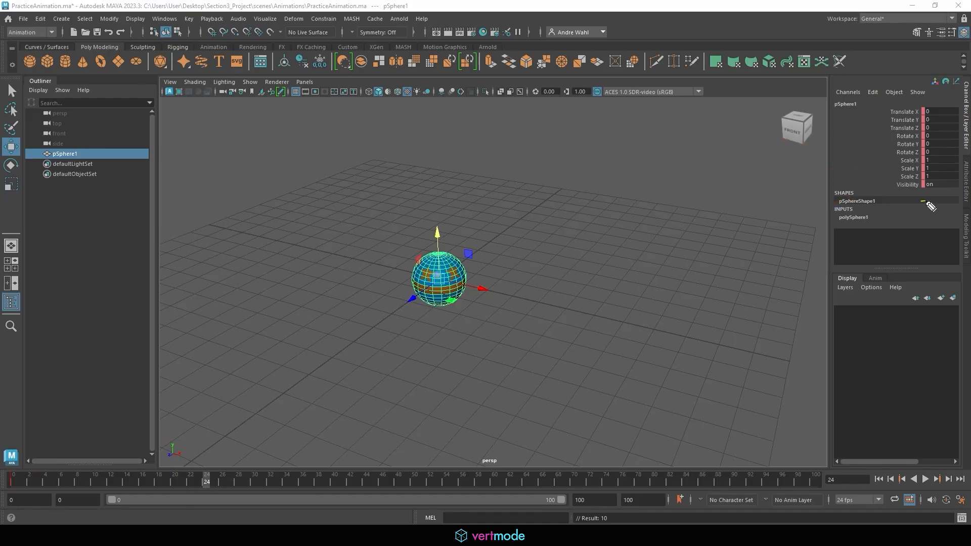
mouse_move(928, 205)
left_mouse_down()
mouse_move(938, 211)
mouse_move(888, 201)
left_mouse_up()
left_click_drag(470, 248, 583, 278)
left_click_drag(477, 287, 787, 360)
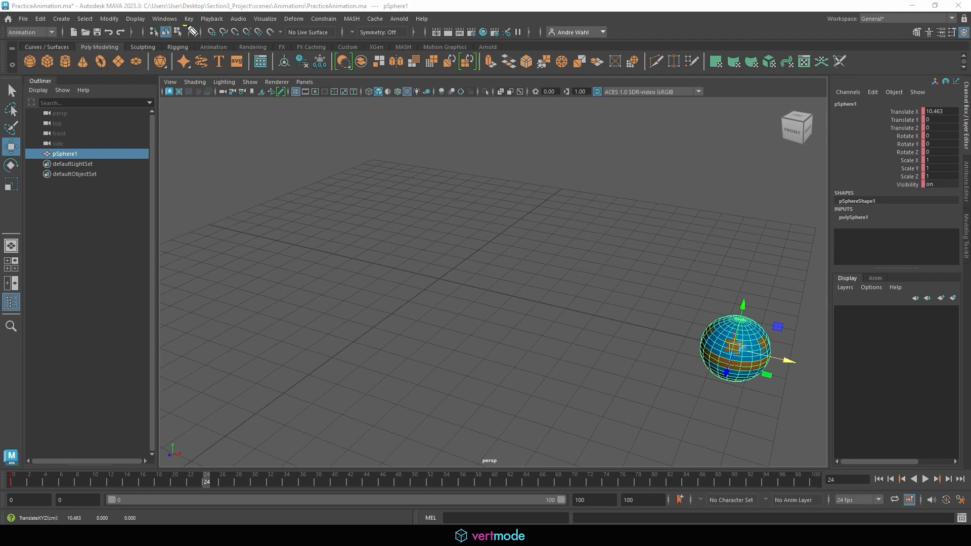
Step: Set a key on pSphere1 at frame 24 for its new position
left_click_drag(188, 25, 195, 6)
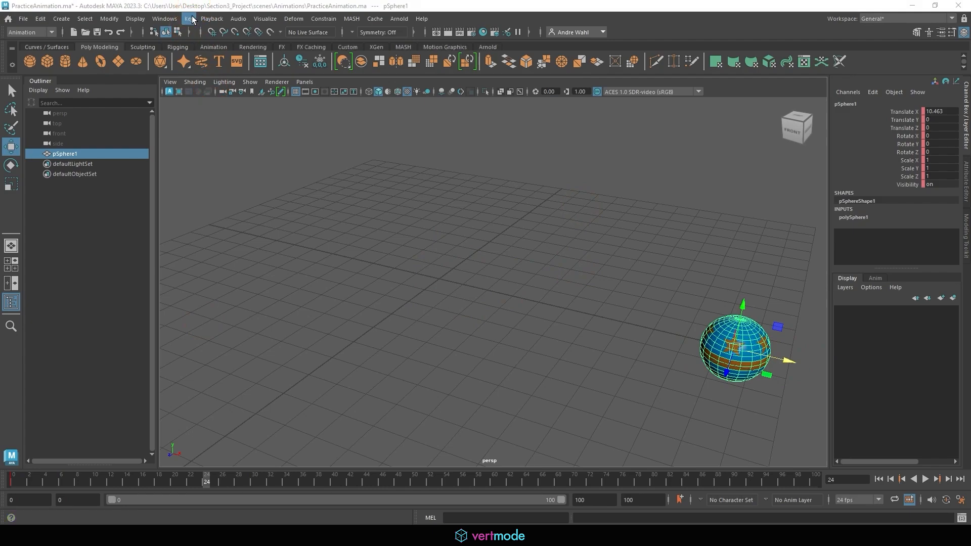
left_click(212, 18)
mouse_move(189, 19)
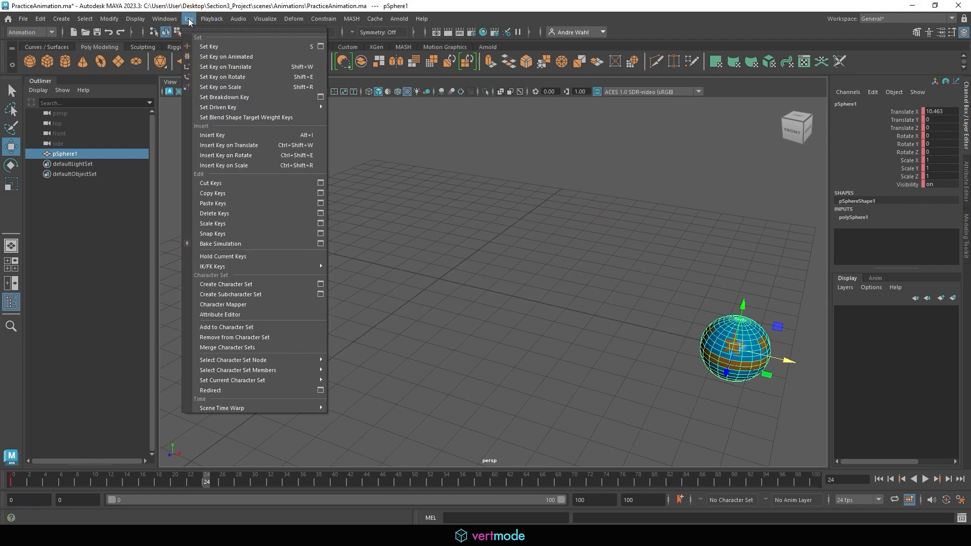
left_click(201, 47)
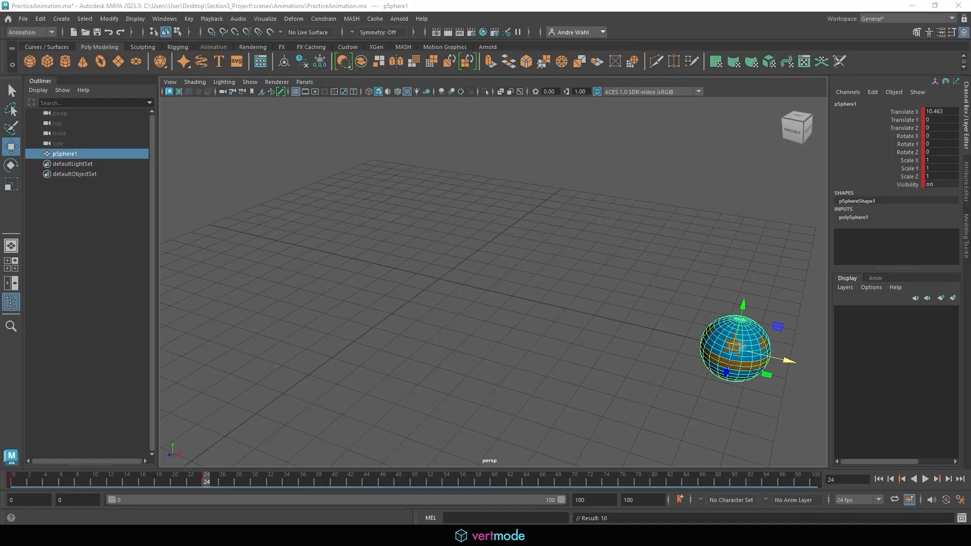
mouse_move(435, 284)
left_mouse_down()
mouse_move(442, 275)
mouse_move(746, 354)
mouse_move(733, 372)
left_mouse_up()
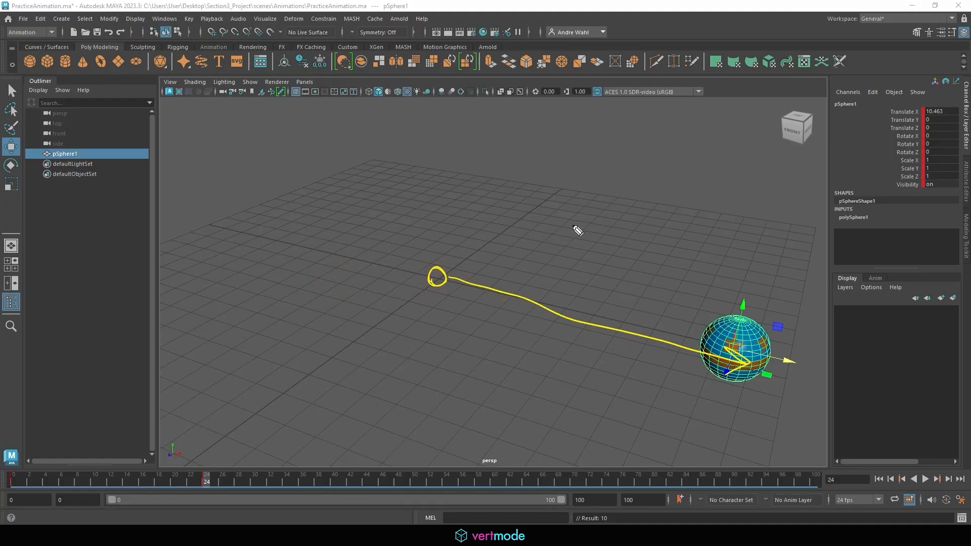
mouse_move(572, 217)
left_mouse_down()
mouse_move(569, 242)
mouse_move(627, 251)
left_mouse_up()
mouse_move(643, 242)
left_mouse_down()
mouse_move(693, 242)
mouse_move(691, 257)
left_mouse_up()
left_click_drag(538, 257, 557, 272)
left_click_drag(567, 262, 691, 298)
left_click(117, 388)
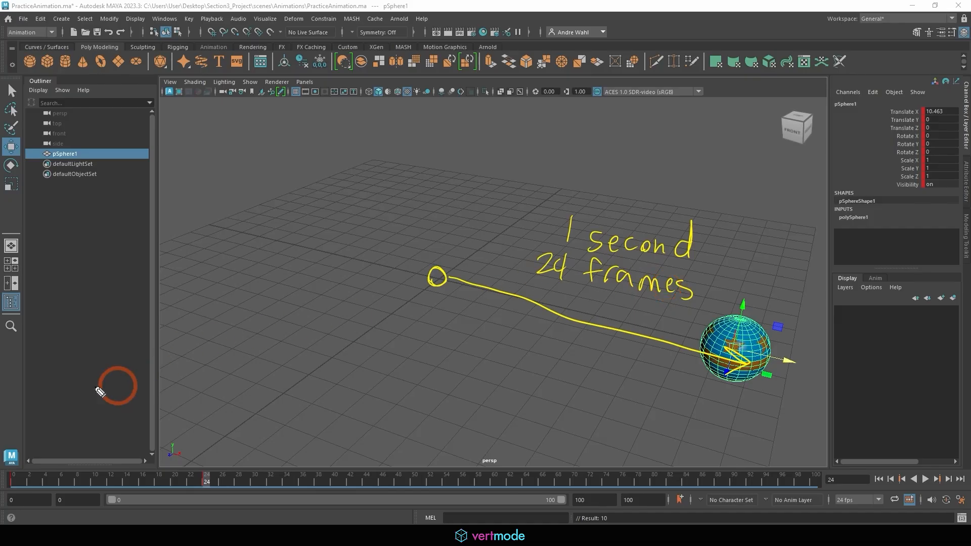
left_click_drag(13, 435, 74, 445)
mouse_move(104, 434)
left_mouse_down()
mouse_move(143, 408)
mouse_move(157, 427)
mouse_move(193, 437)
left_mouse_up()
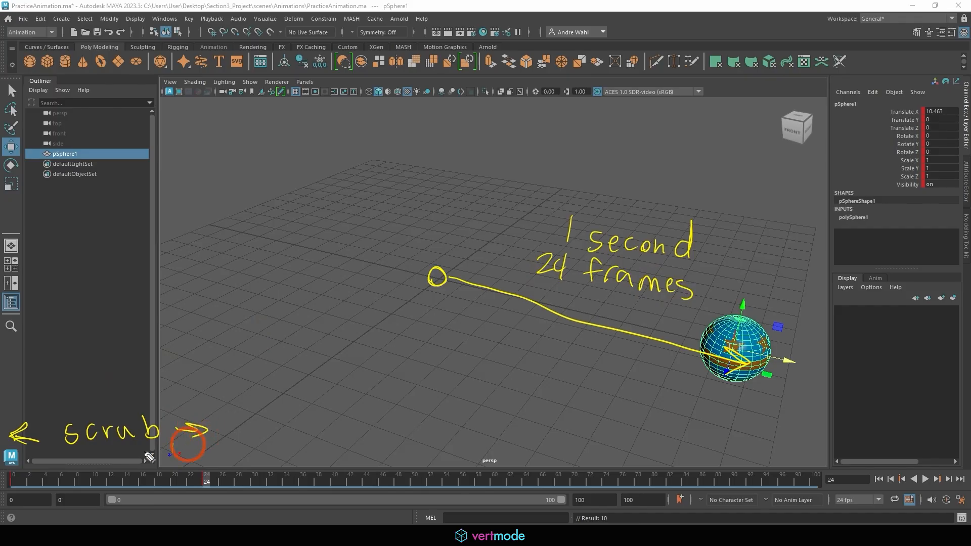
mouse_move(205, 479)
left_mouse_down()
mouse_move(130, 469)
mouse_move(215, 479)
mouse_move(194, 486)
left_mouse_up()
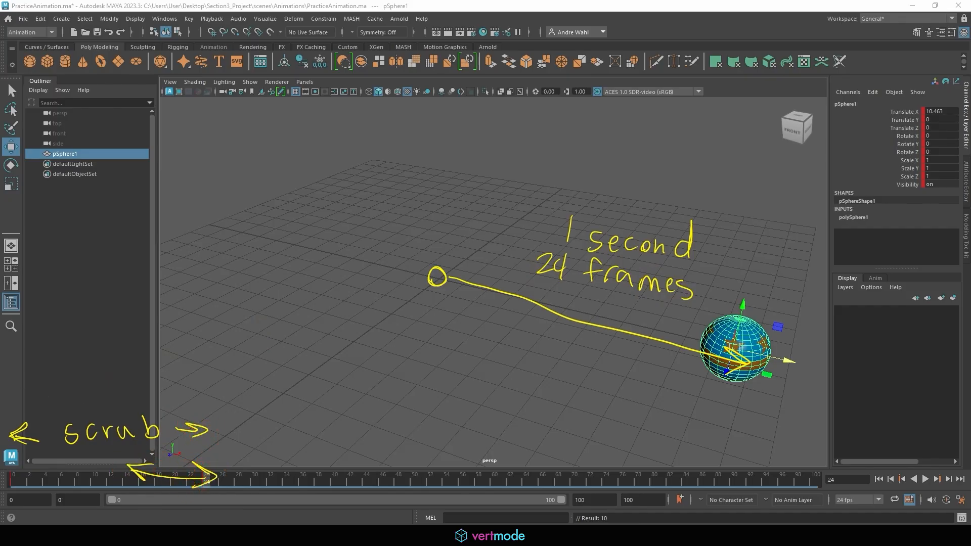
key("Escape")
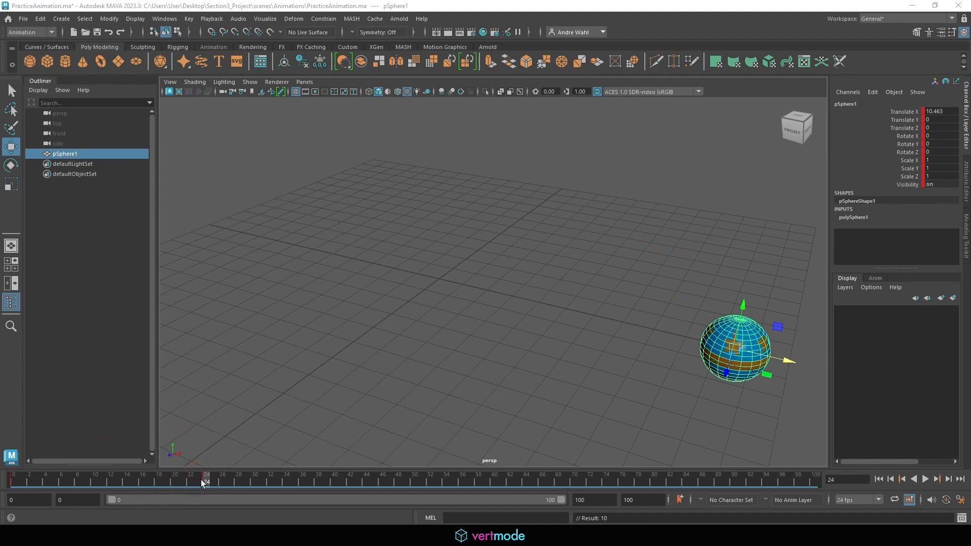
Step: Scrub the timeline from frame 24 back to frame 0 to preview the ball's movement
mouse_move(201, 480)
left_mouse_down()
mouse_move(35, 468)
mouse_move(219, 476)
mouse_move(16, 456)
mouse_move(205, 465)
mouse_move(15, 456)
left_mouse_up()
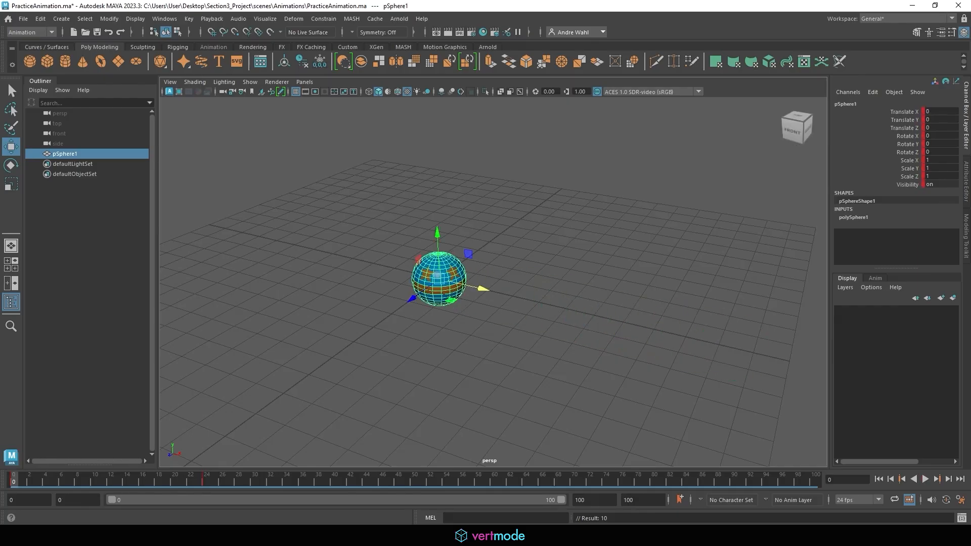
mouse_move(871, 492)
left_mouse_down()
mouse_move(961, 483)
mouse_move(930, 500)
mouse_move(835, 480)
left_mouse_up()
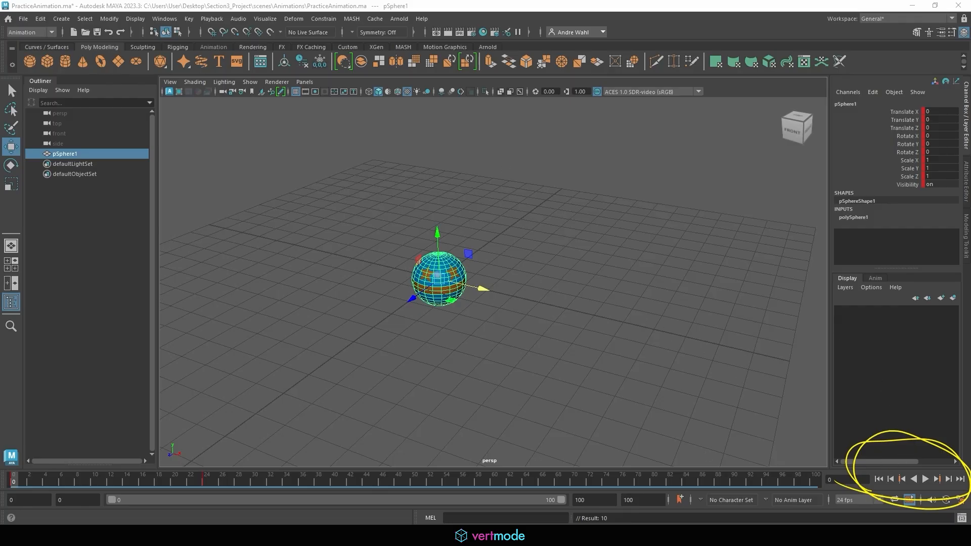
key("e")
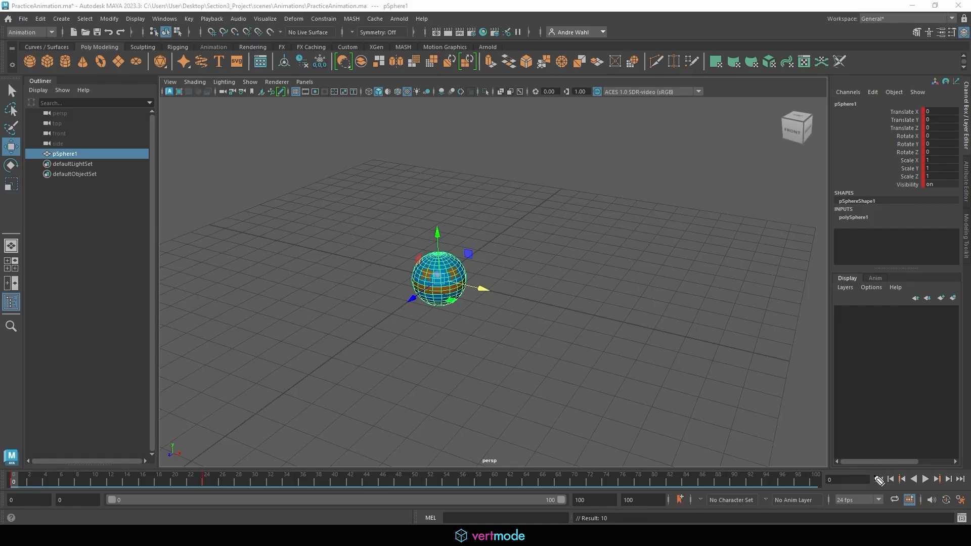
mouse_move(901, 470)
left_mouse_down()
mouse_move(904, 478)
mouse_move(933, 472)
mouse_move(899, 489)
left_mouse_up()
mouse_move(891, 482)
left_mouse_down()
mouse_move(905, 492)
mouse_move(894, 472)
mouse_move(927, 488)
left_mouse_up()
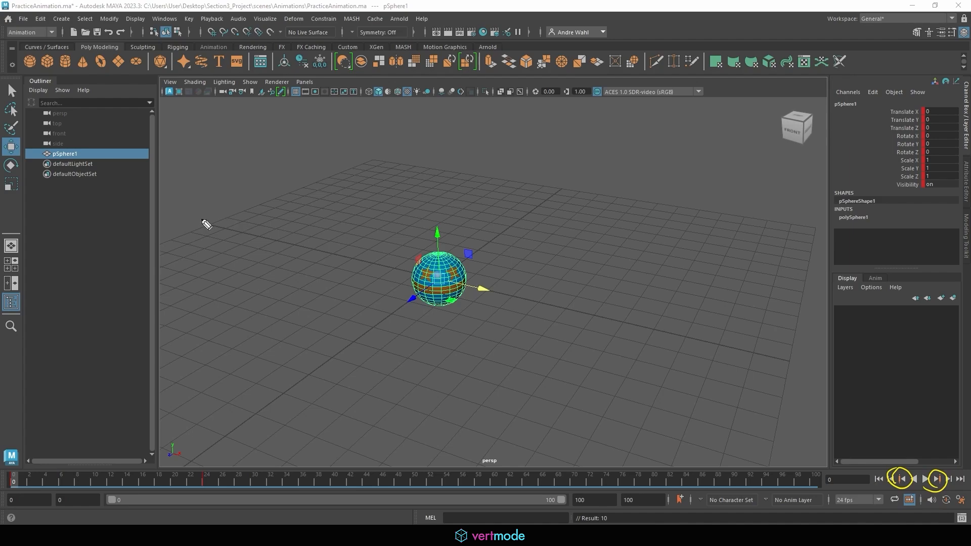
key("Escape")
Step: Jump forward to the ball's key at frame 24 and back to its key at frame 0
left_click(938, 479)
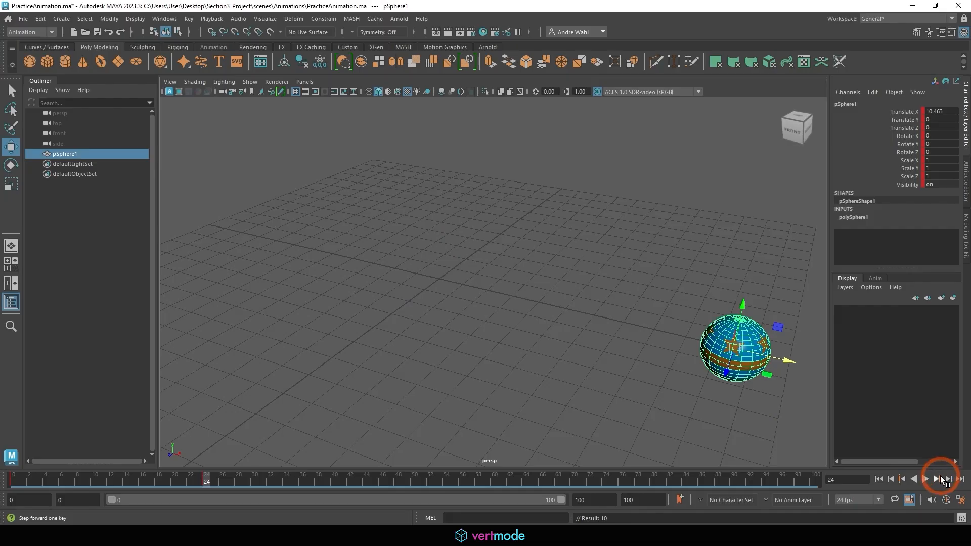
left_click(904, 478)
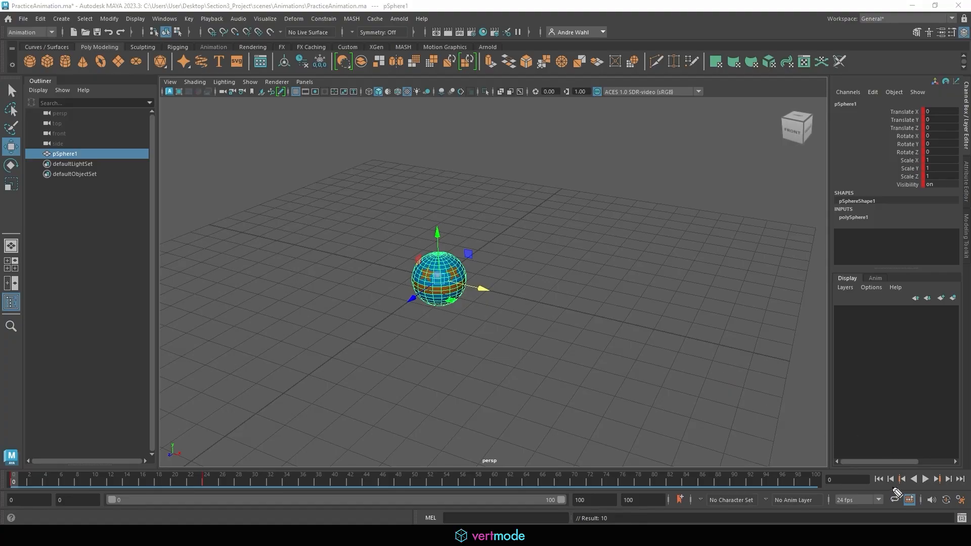
mouse_move(884, 481)
left_mouse_down()
mouse_move(895, 469)
mouse_move(882, 483)
left_mouse_up()
left_click_drag(947, 467, 942, 482)
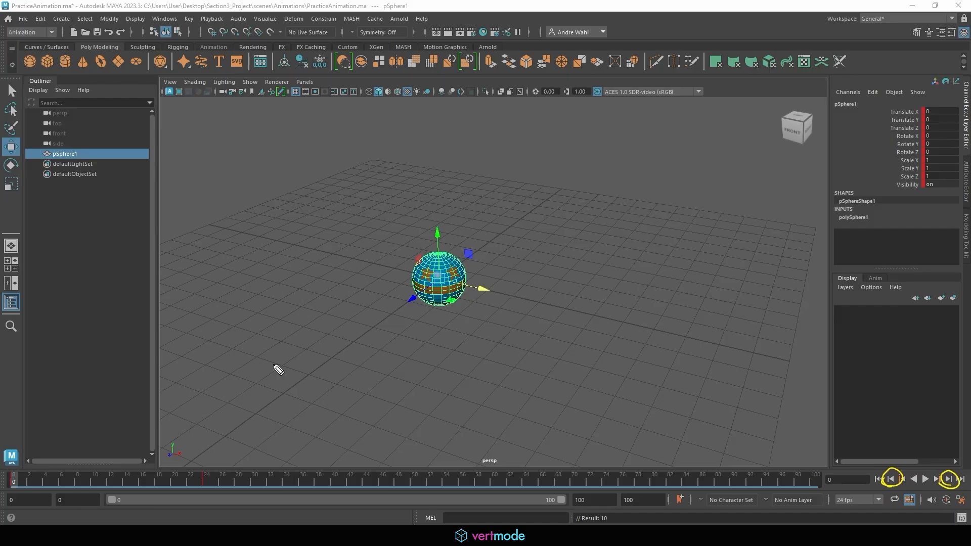
key("Escape")
Step: Step through the animation one frame at a time to frame 5 and back to frame 0
left_click(949, 479)
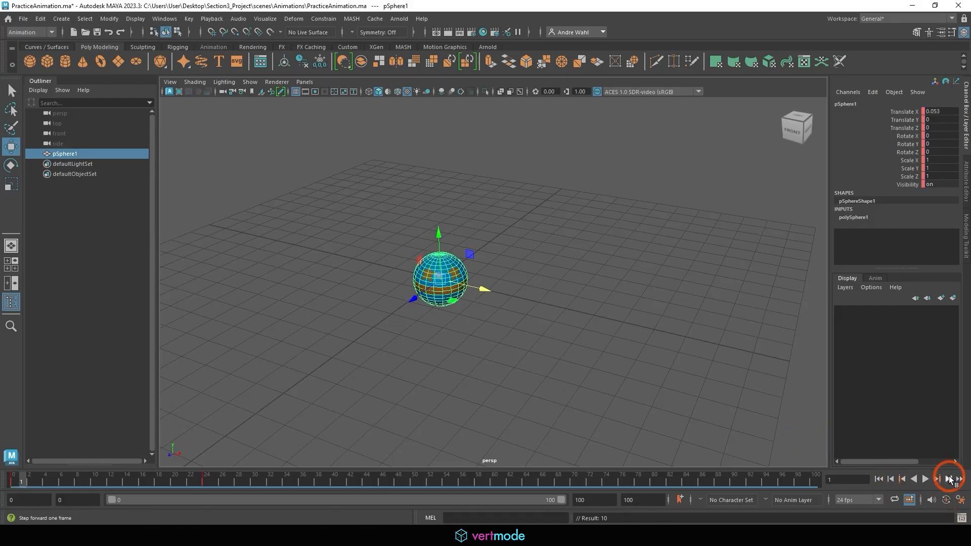
left_click(949, 479)
left_click(948, 479)
left_click(949, 479)
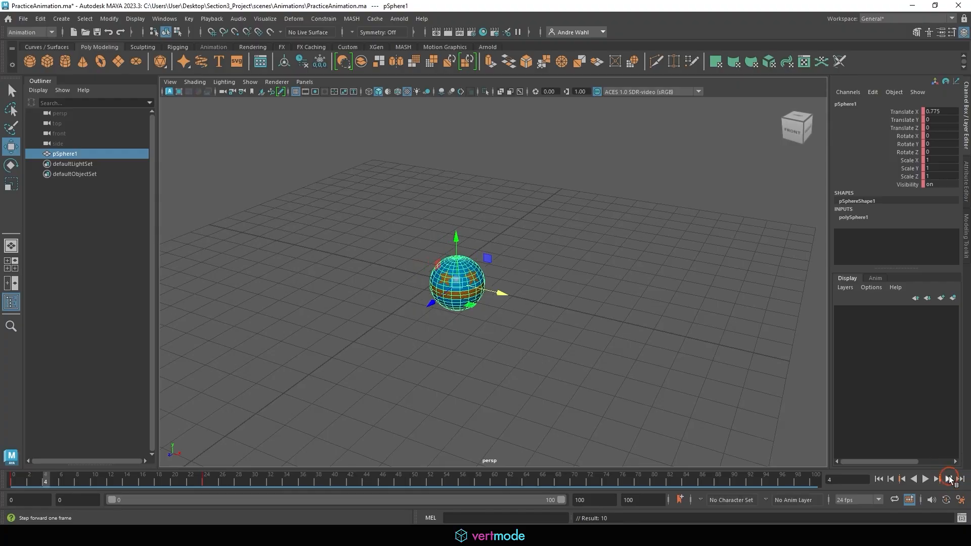
left_click(949, 479)
left_click(891, 479)
left_click(891, 480)
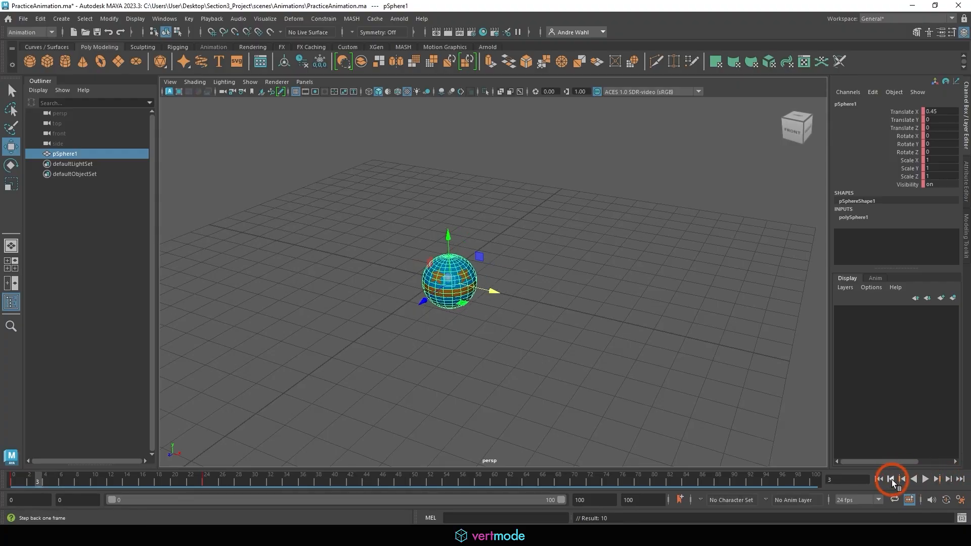
left_click(891, 480)
left_click(891, 479)
left_click(891, 479)
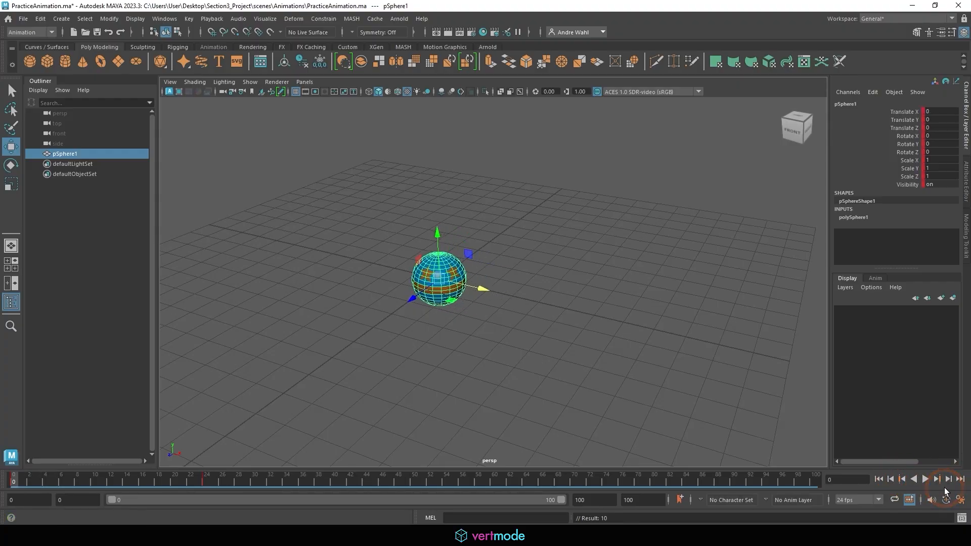
Step: Step the animation forward one frame at a time from frame 0 to frame 6
left_click(948, 481)
left_click(948, 480)
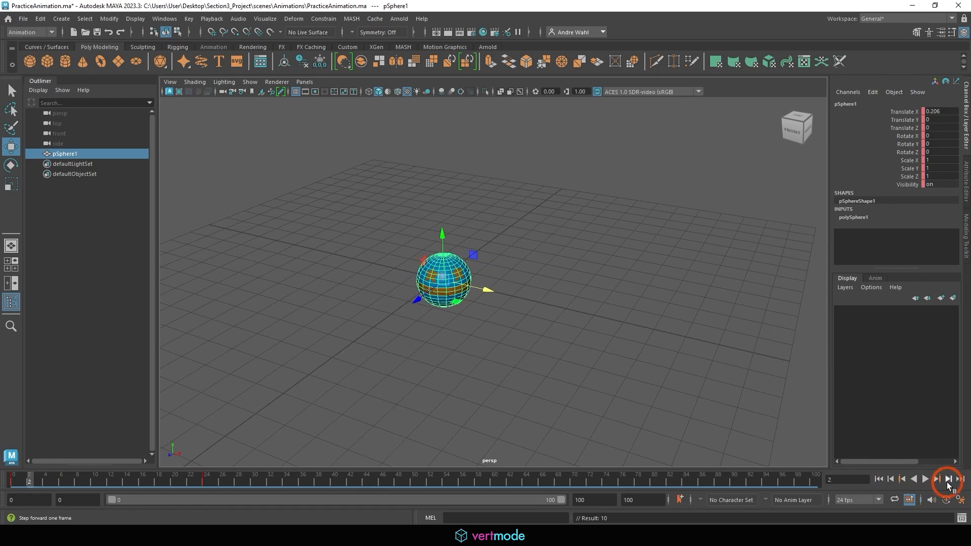
left_click(948, 480)
left_click(949, 480)
left_click(948, 480)
left_click(948, 480)
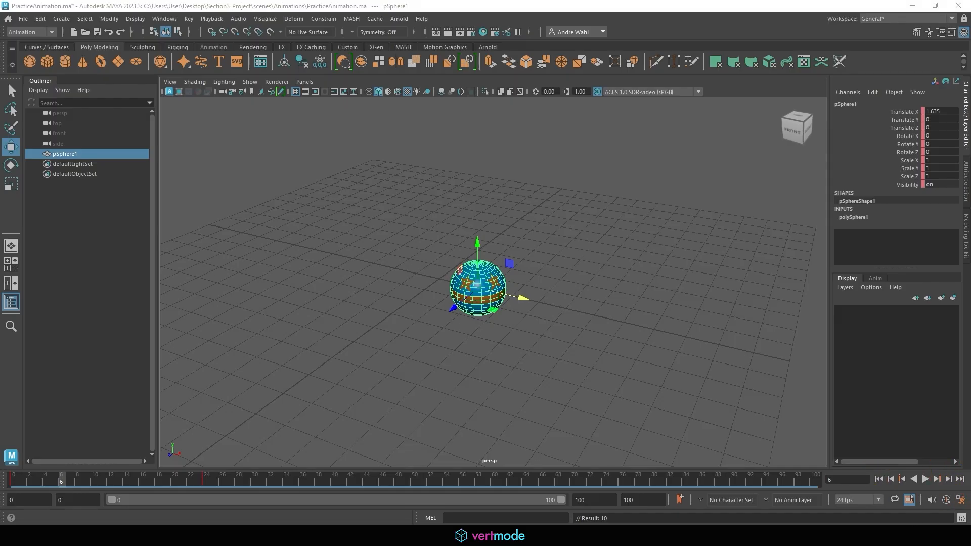
Step: Jump to the start and the end of the playback range and return to frame 0
left_click(878, 479)
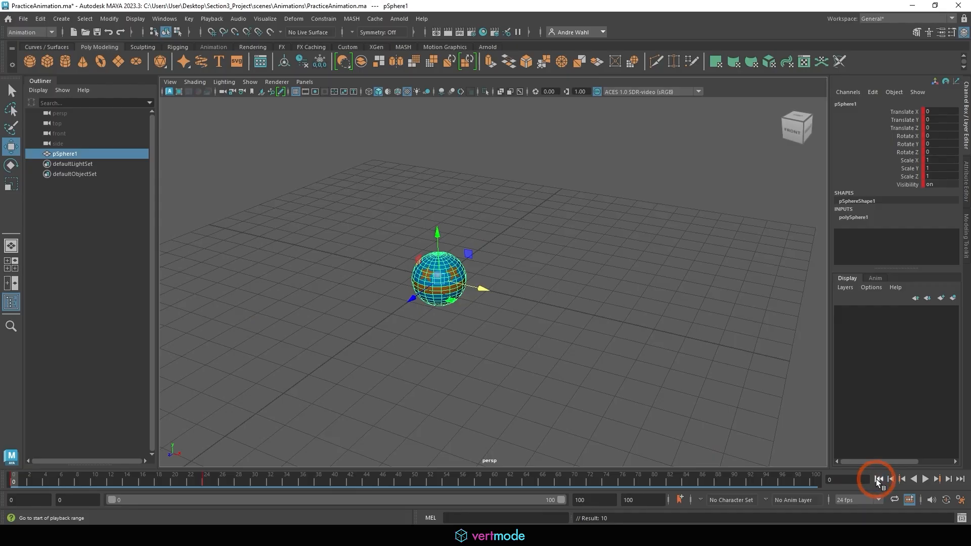
left_click(960, 479)
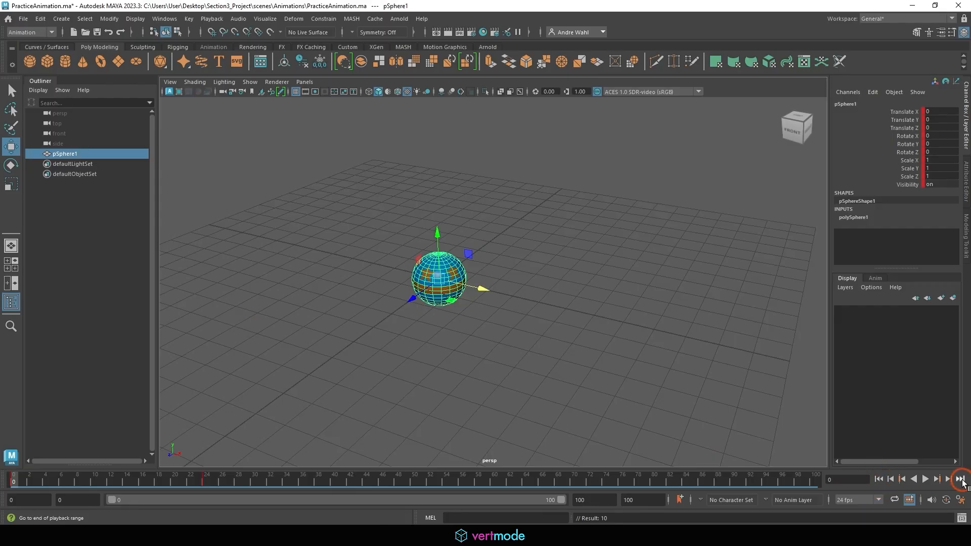
left_click(878, 480)
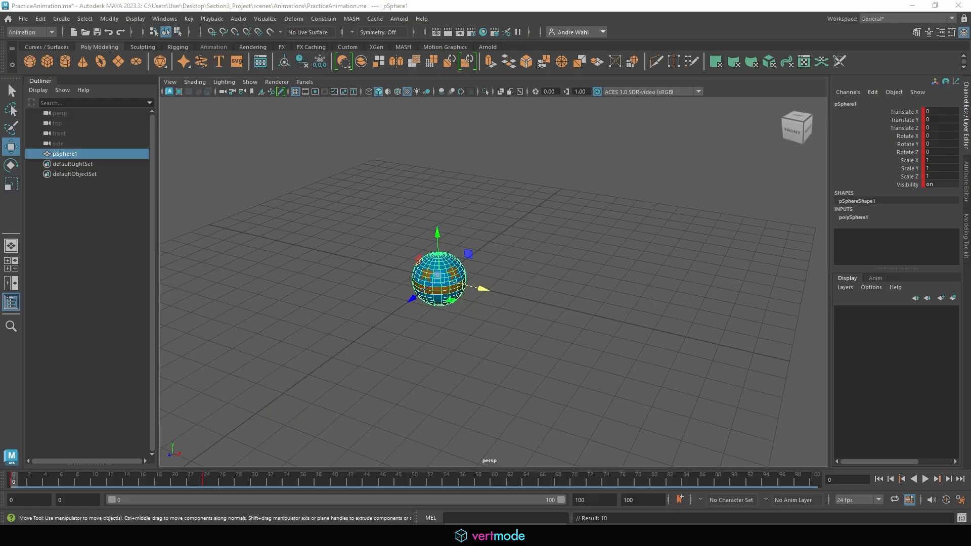
Step: Play the ball's animation forward from frame 0 and stop the playback
left_click(925, 479)
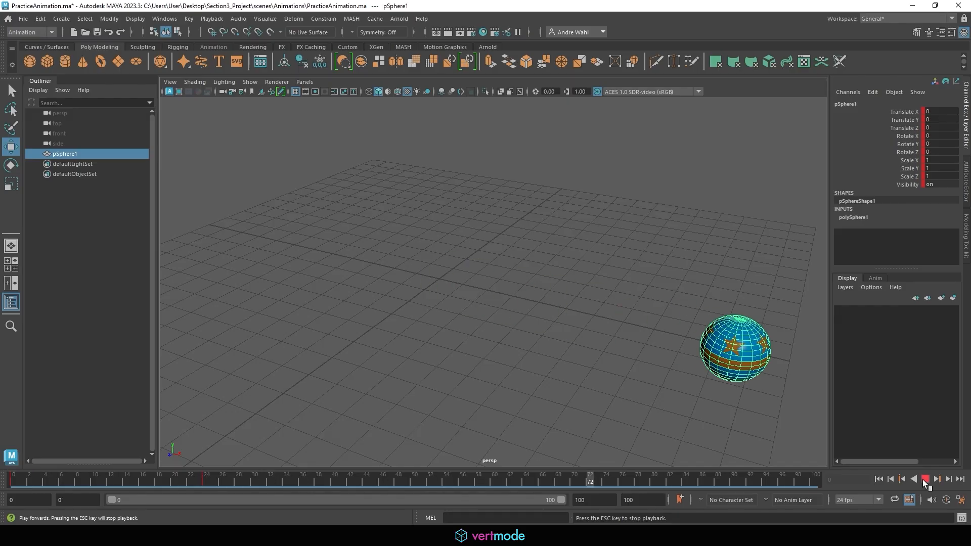
left_click(924, 479)
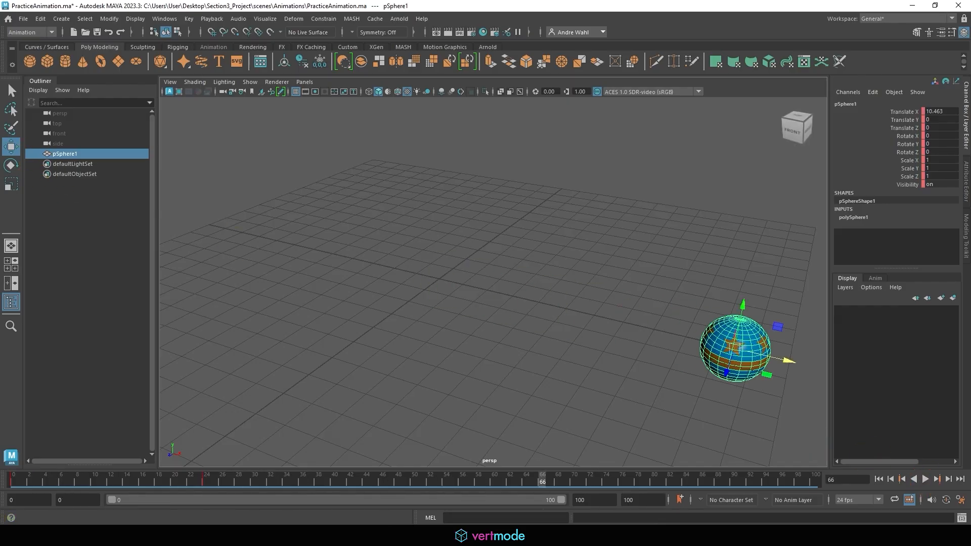
mouse_move(393, 155)
left_mouse_down()
mouse_move(388, 165)
mouse_move(415, 182)
mouse_move(465, 195)
mouse_move(499, 165)
mouse_move(507, 173)
left_mouse_up()
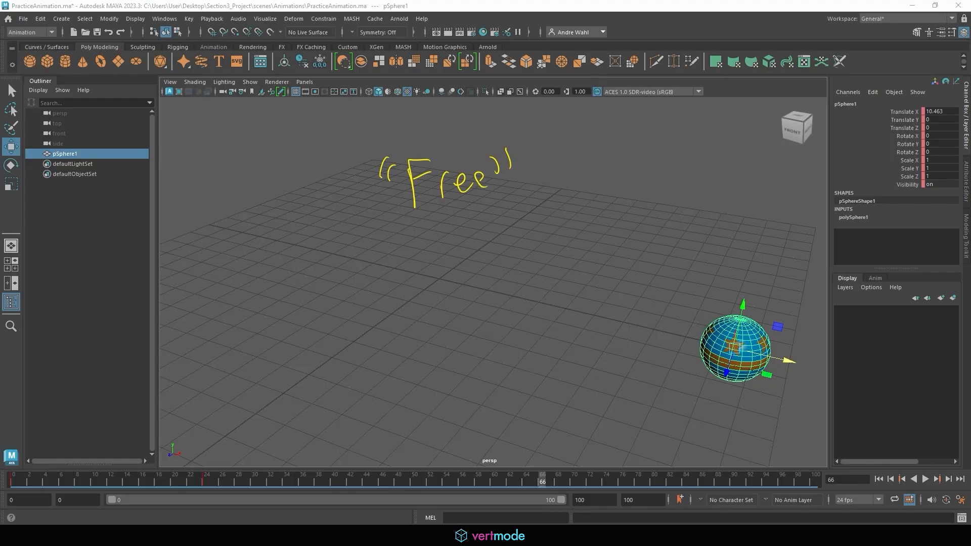
key("Escape")
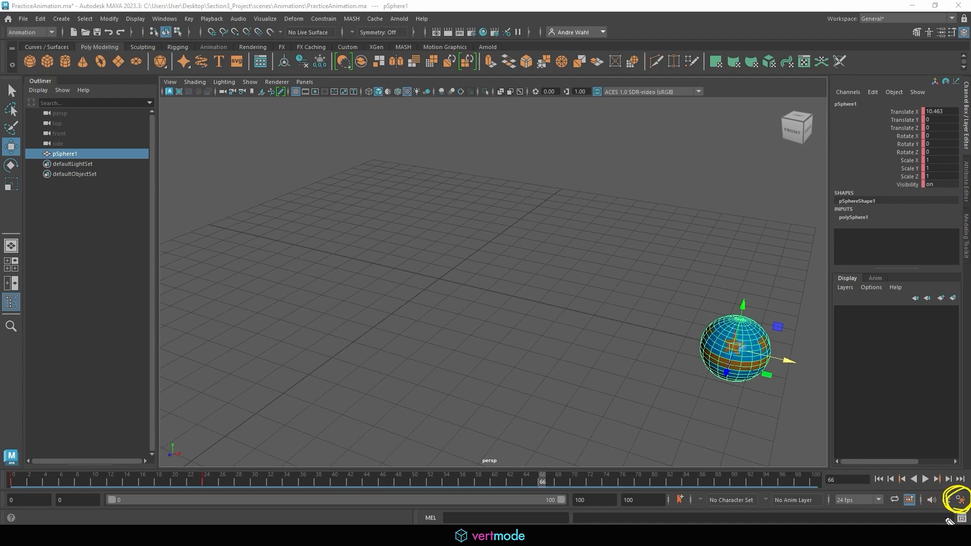
left_click(964, 507)
left_click(930, 424)
Step: Open the Time Slider animation preferences, and move and enlarge the window so all Playback settings fit
left_click(960, 500)
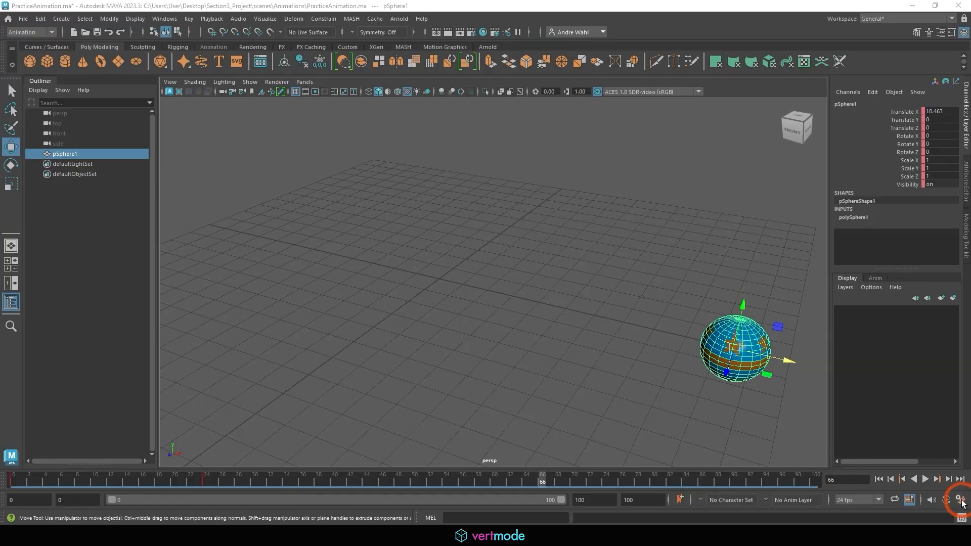
left_click_drag(320, 104, 305, 63)
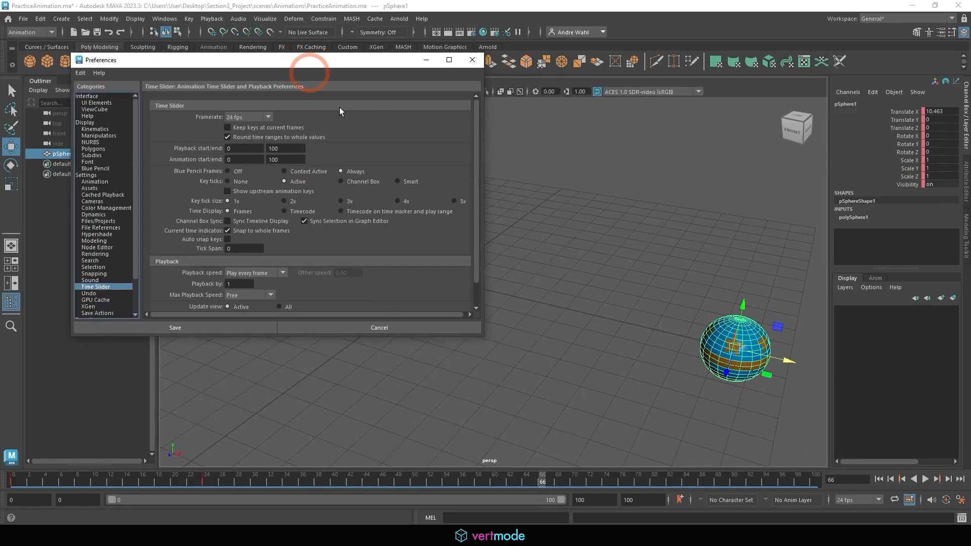
left_click_drag(310, 337, 336, 403)
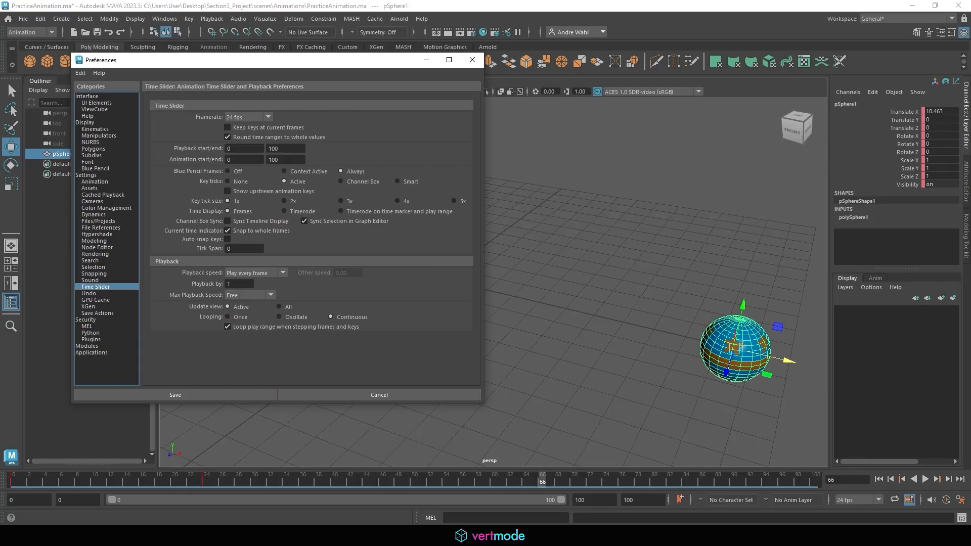
mouse_move(198, 123)
left_mouse_down()
mouse_move(191, 107)
mouse_move(283, 129)
mouse_move(211, 132)
left_mouse_up()
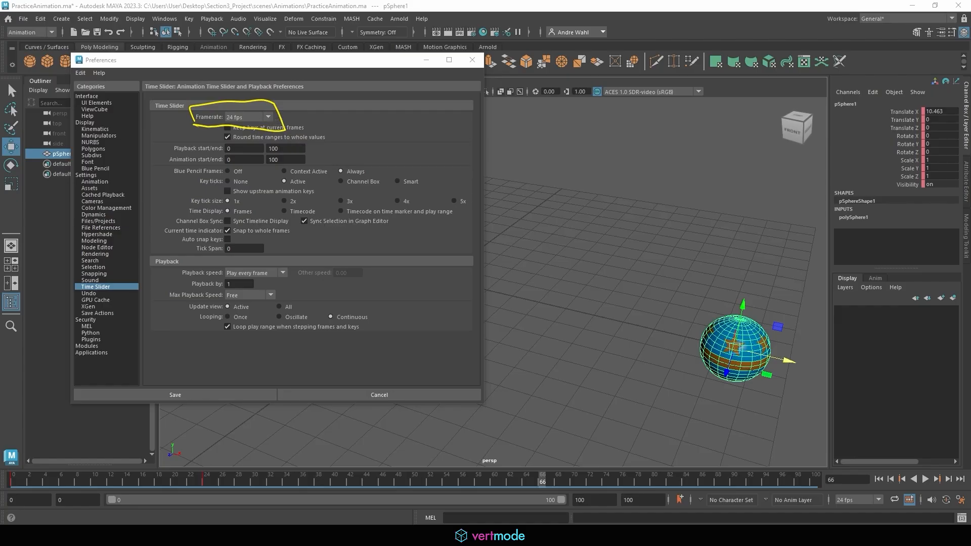
key("Escape")
mouse_move(138, 251)
left_mouse_down()
mouse_move(145, 284)
mouse_move(158, 252)
mouse_move(324, 259)
mouse_move(396, 323)
mouse_move(225, 349)
mouse_move(130, 334)
left_mouse_up()
mouse_move(178, 276)
left_mouse_down()
mouse_move(182, 263)
mouse_move(287, 267)
mouse_move(292, 279)
mouse_move(178, 277)
mouse_move(171, 288)
mouse_move(277, 300)
mouse_move(169, 305)
left_mouse_up()
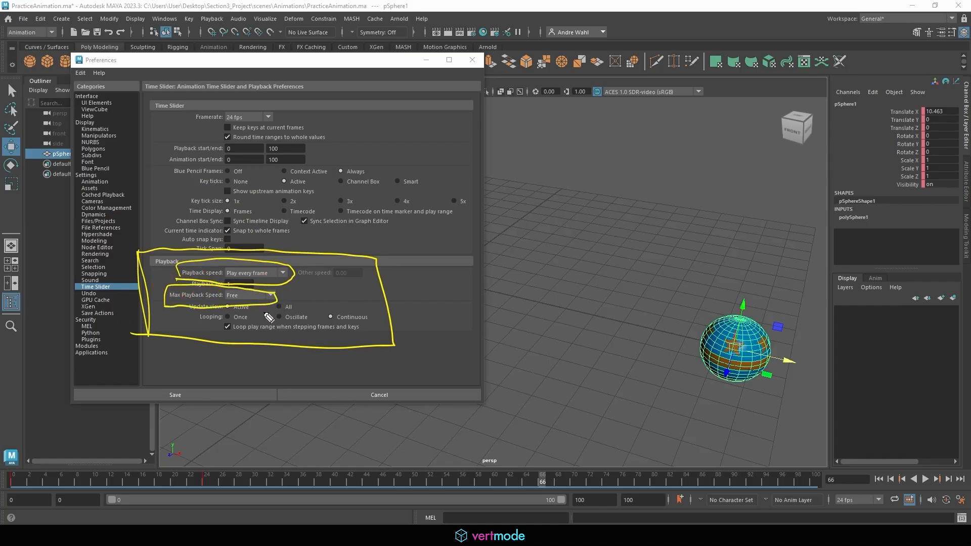
key("Escape")
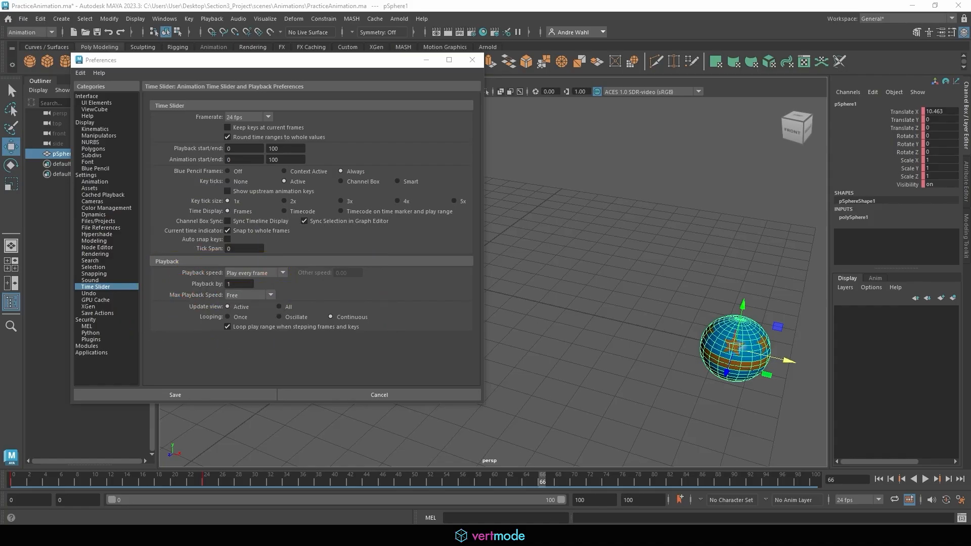
mouse_move(180, 303)
left_mouse_down()
mouse_move(235, 303)
mouse_move(223, 290)
mouse_move(236, 285)
mouse_move(226, 302)
left_mouse_up()
mouse_move(182, 274)
left_mouse_down()
mouse_move(268, 273)
mouse_move(216, 261)
left_mouse_up()
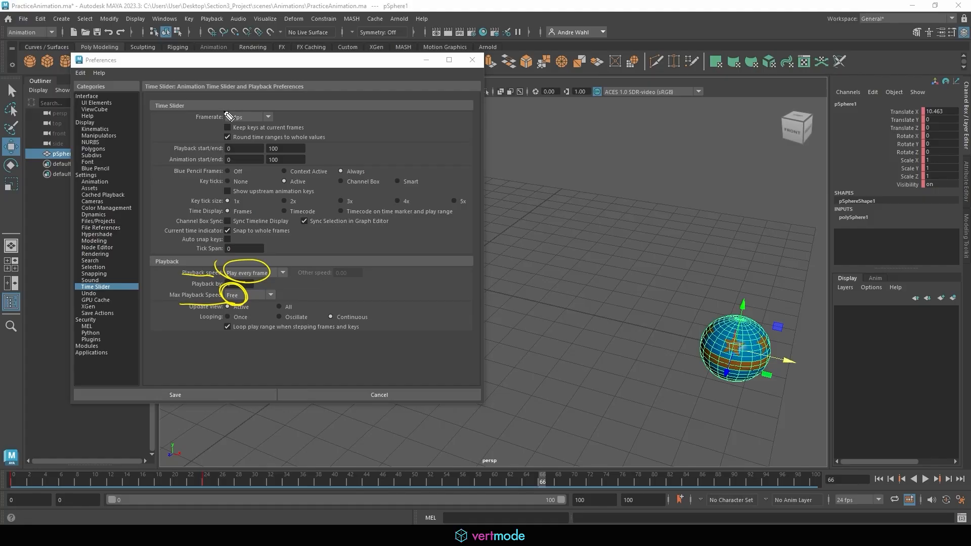
key("Escape")
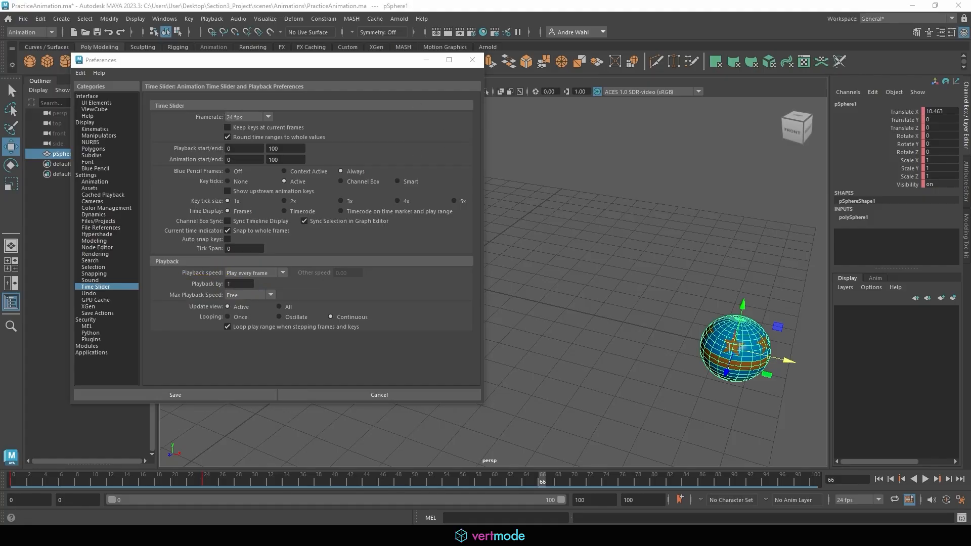
Step: Examine the available Playback speed options in the Time Slider preferences and close the list without choosing one
left_click(271, 276)
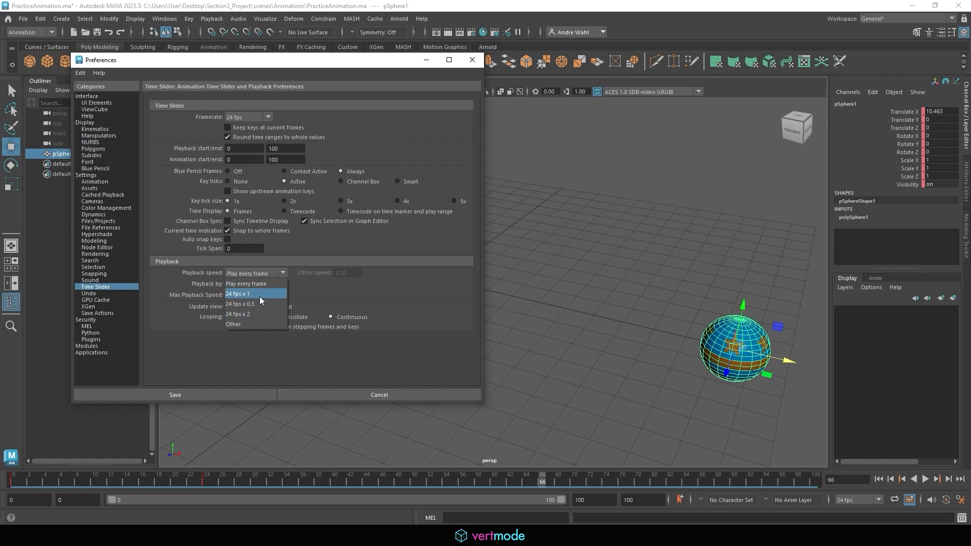
left_click(349, 291)
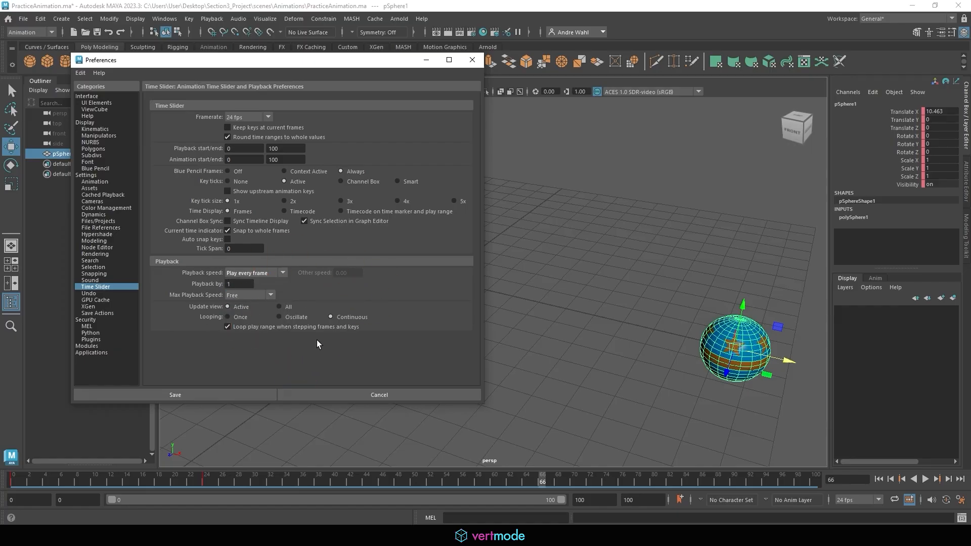
Step: Set the Max Playback Speed to 24 fps x 1, save the preferences and play the ball's animation
left_click(244, 300)
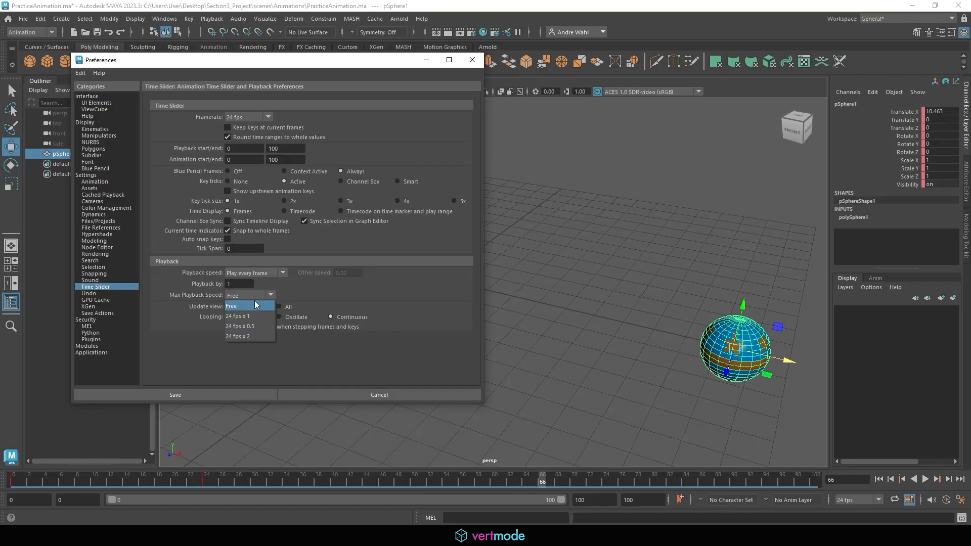
left_click(257, 315)
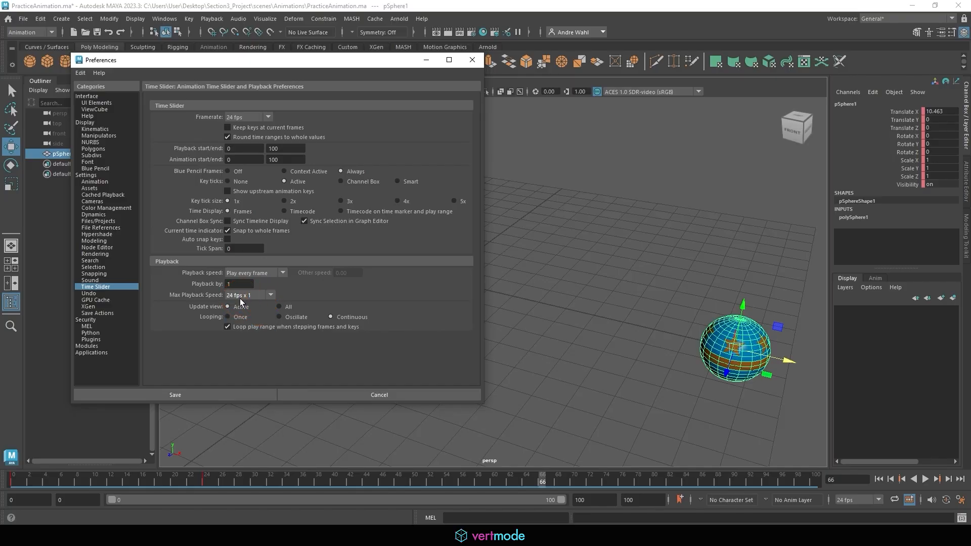
left_click(176, 395)
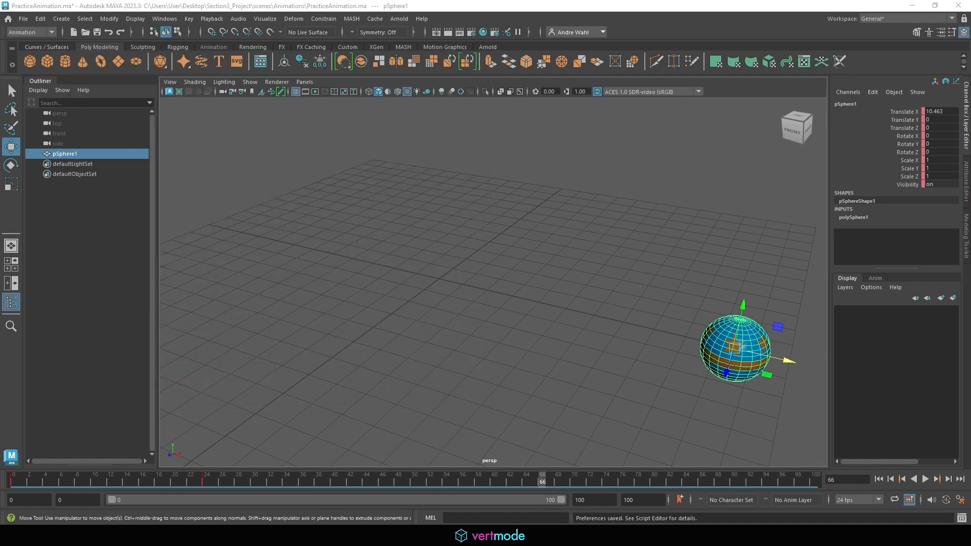
left_click_drag(924, 484, 934, 469)
left_click(924, 479)
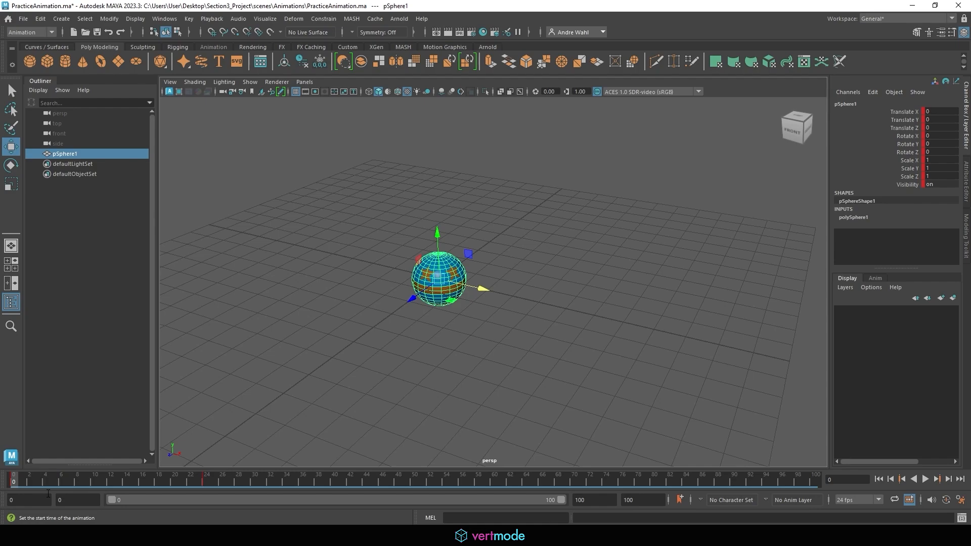
Step: Delete the ball's keyframe at frame 24
left_click(226, 476)
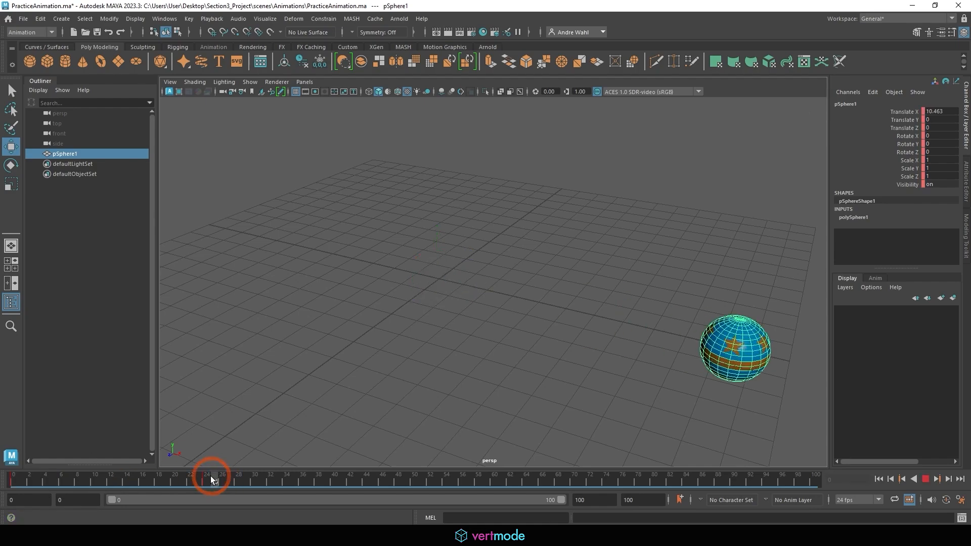
mouse_move(211, 479)
left_mouse_down()
mouse_move(18, 473)
mouse_move(208, 491)
mouse_move(209, 481)
left_mouse_up()
right_click(208, 481)
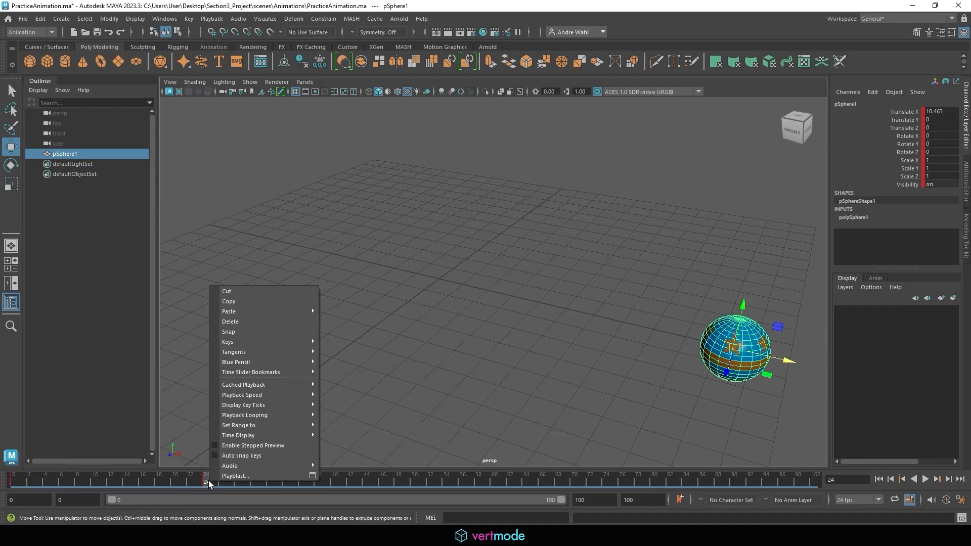
left_click(240, 324)
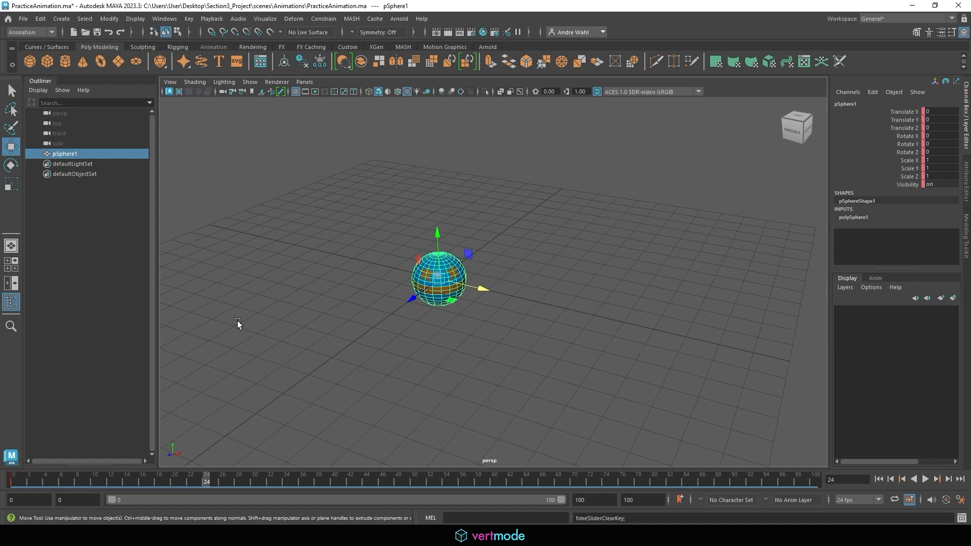
Step: At frame 12, raise the ball along Y to about 4.67 units and set a key on it
left_click_drag(136, 481, 5, 478)
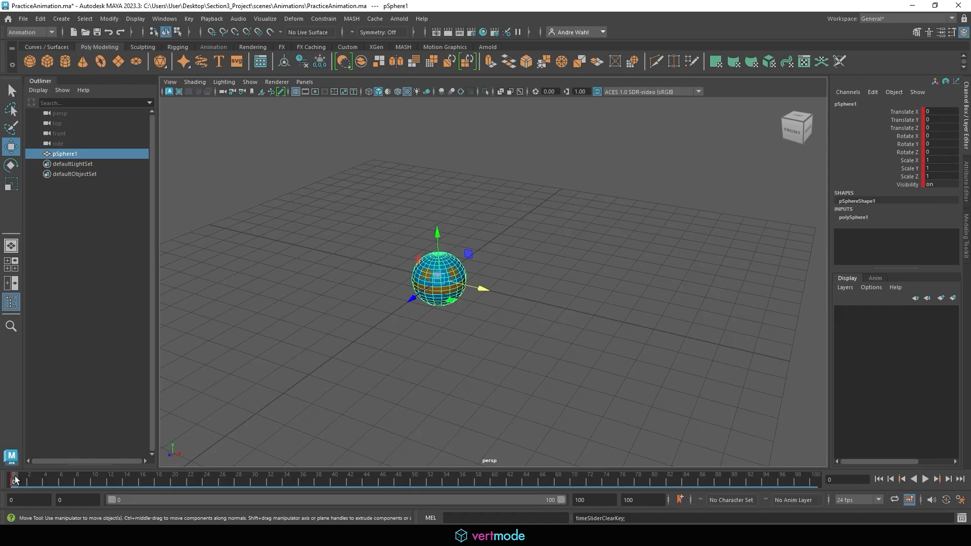
left_click_drag(15, 478, 111, 482)
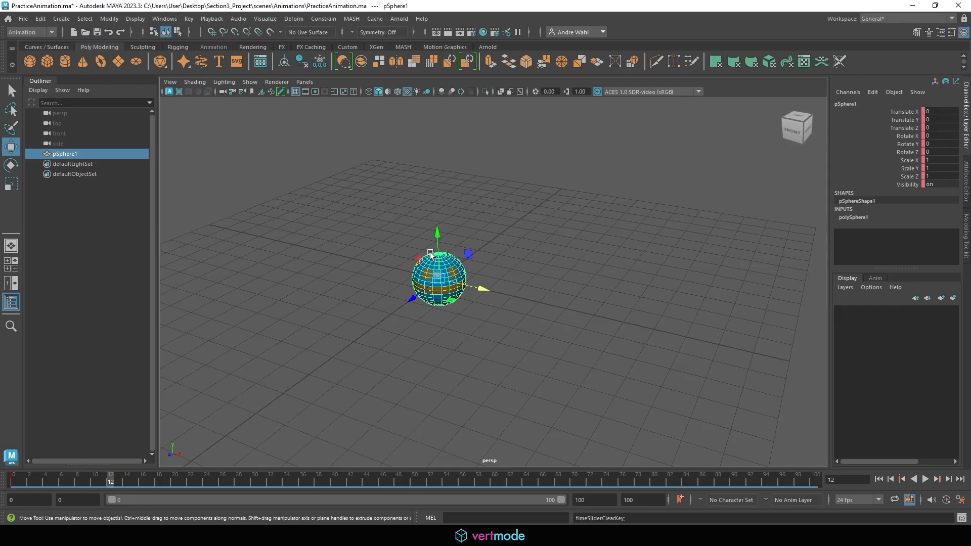
left_click_drag(438, 237, 423, 105)
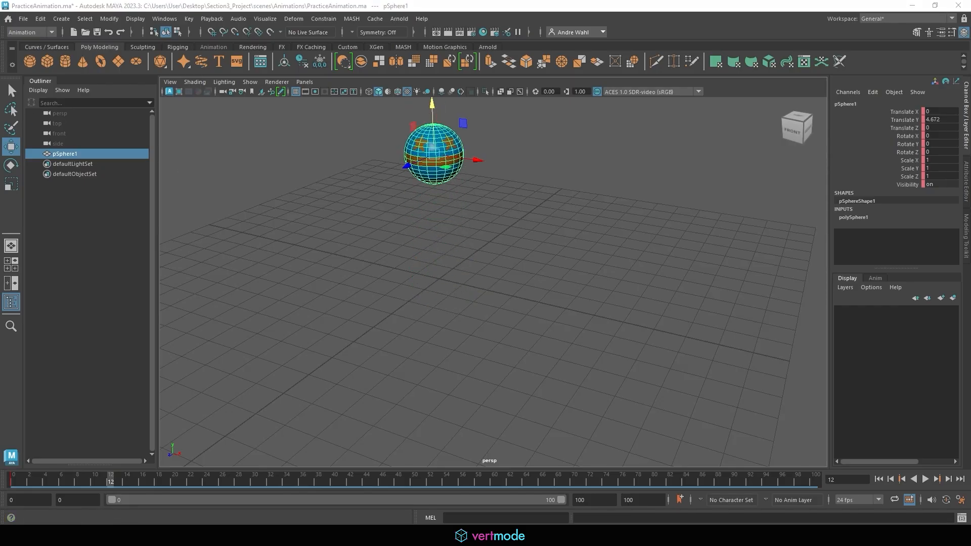
mouse_move(190, 29)
left_mouse_down()
mouse_move(192, 7)
mouse_move(179, 3)
left_mouse_up()
left_click(190, 19)
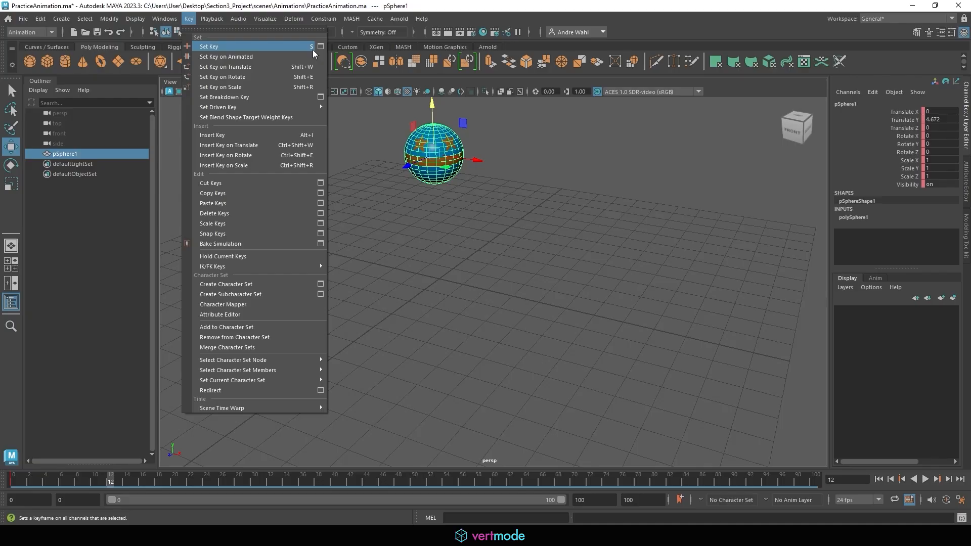
left_click(250, 47)
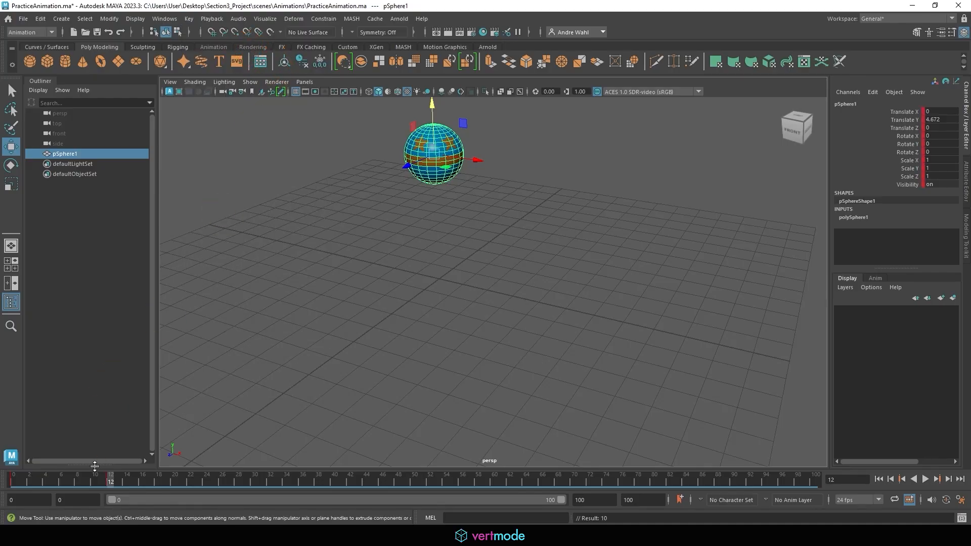
Step: At frame 24, set the ball's Translate Y to 0 and set a key on it
left_click(13, 480)
left_click_drag(12, 481, 108, 483)
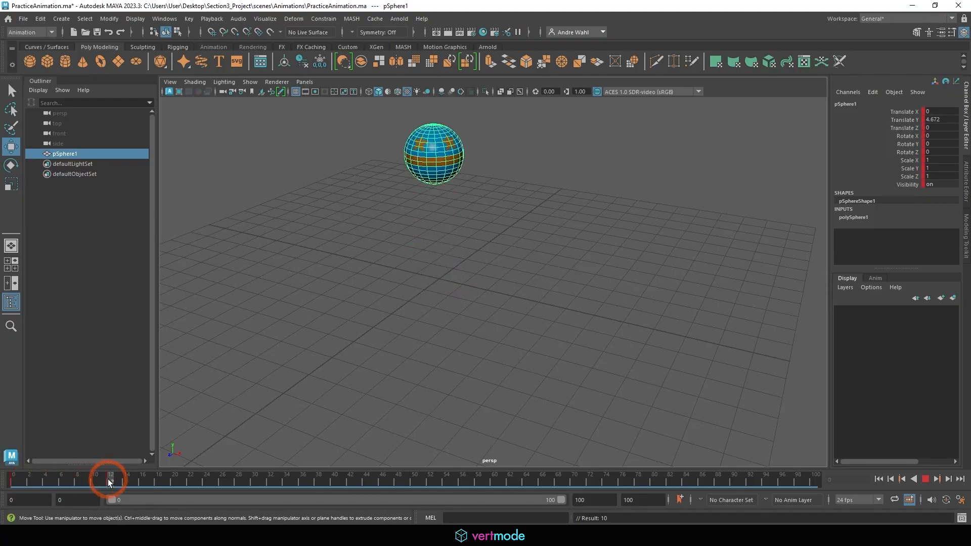
left_click_drag(13, 481, 207, 485)
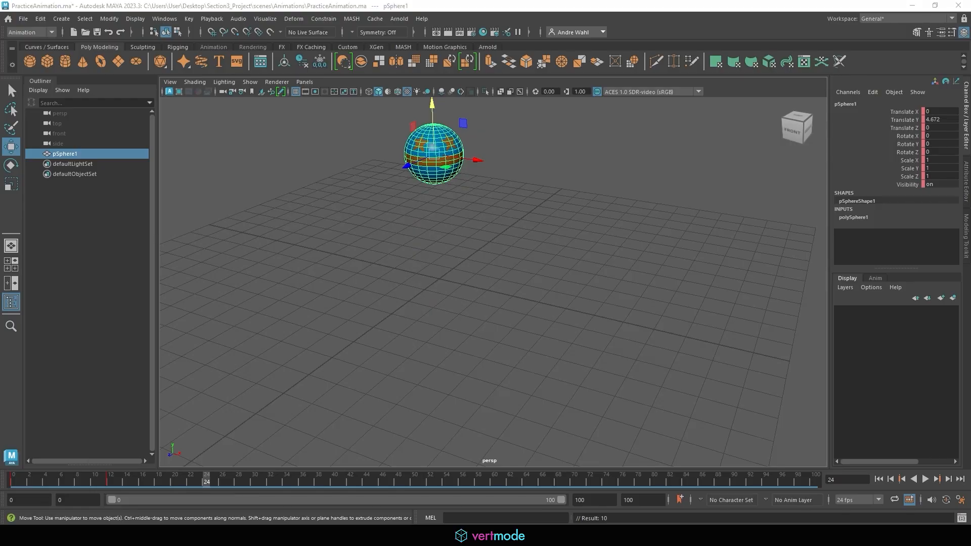
mouse_move(916, 159)
left_mouse_down()
mouse_move(898, 134)
mouse_move(929, 88)
mouse_move(900, 91)
left_mouse_up()
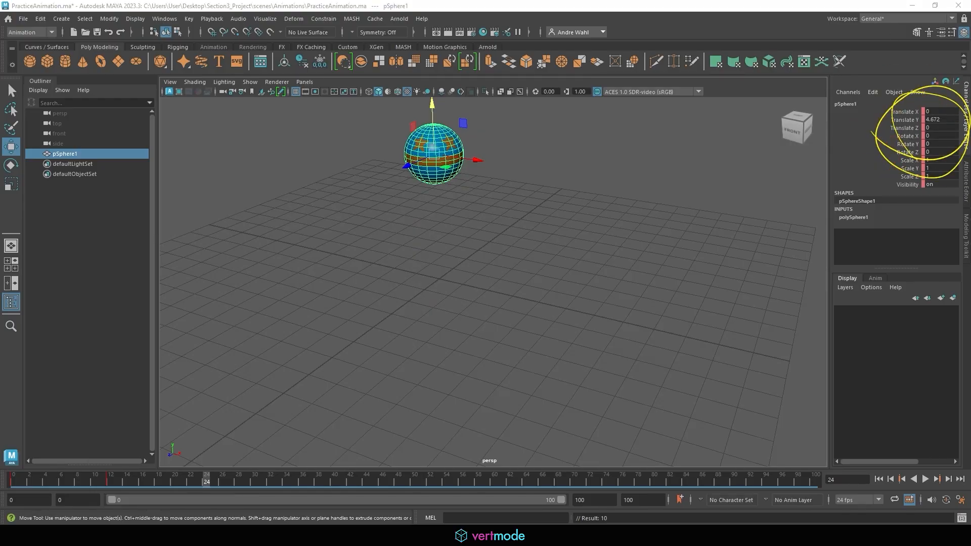
key("Escape")
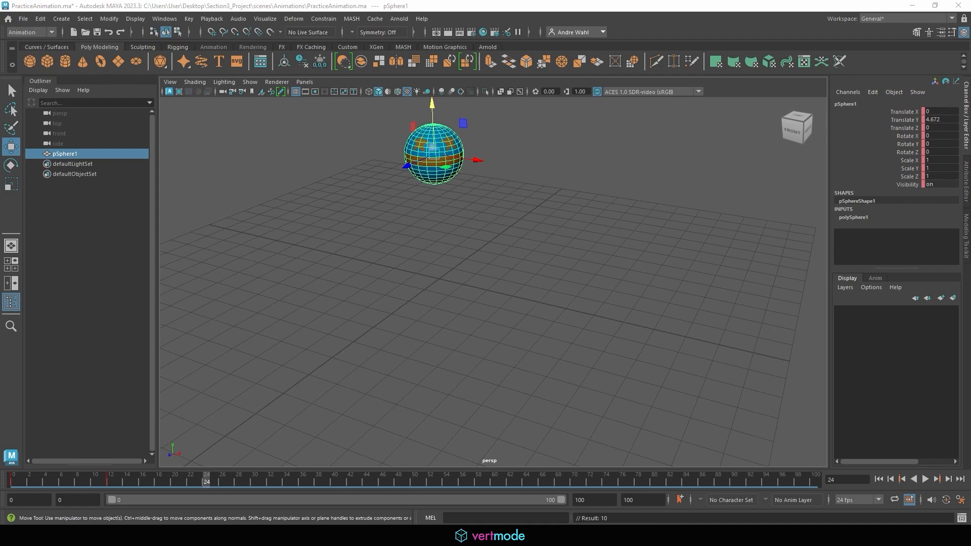
type("0")
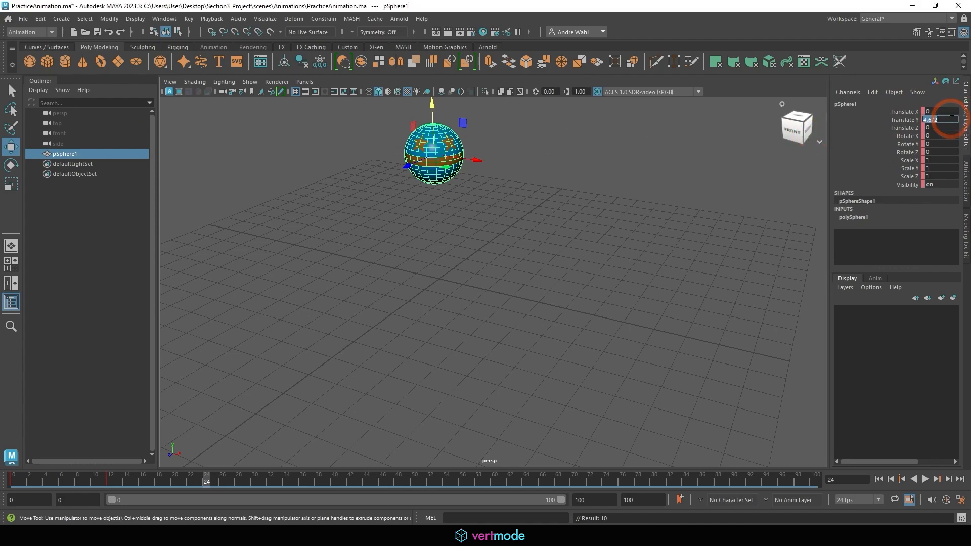
key("Return")
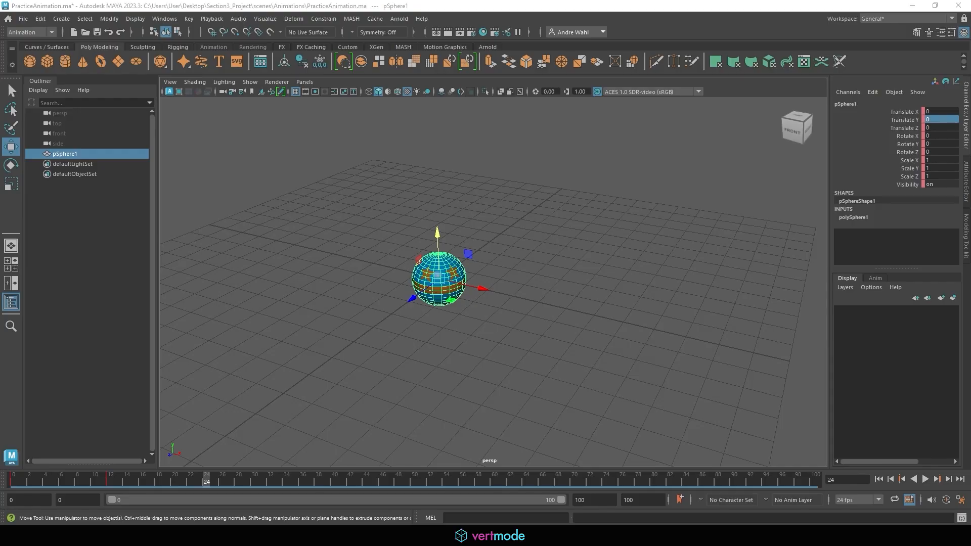
middle_click_drag(318, 197, 304, 182, "alt")
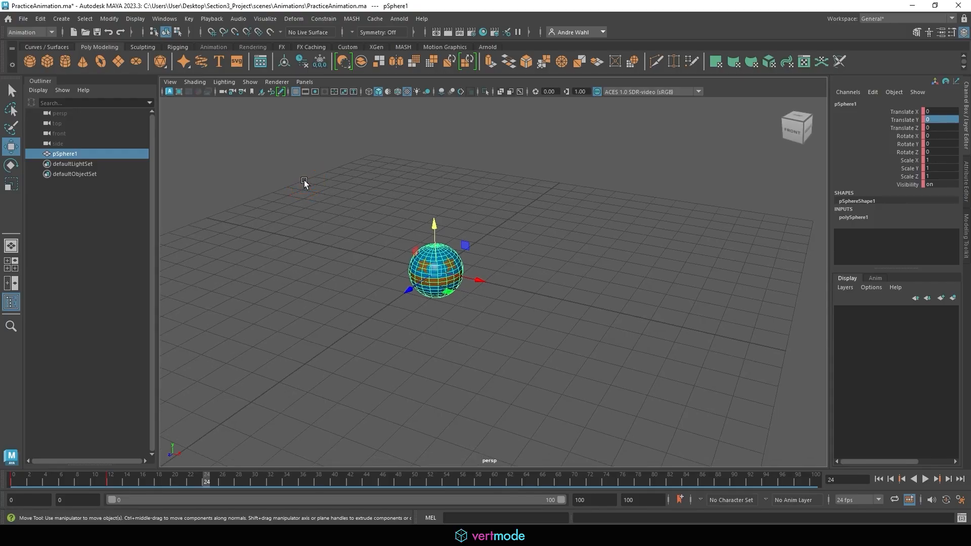
key("s")
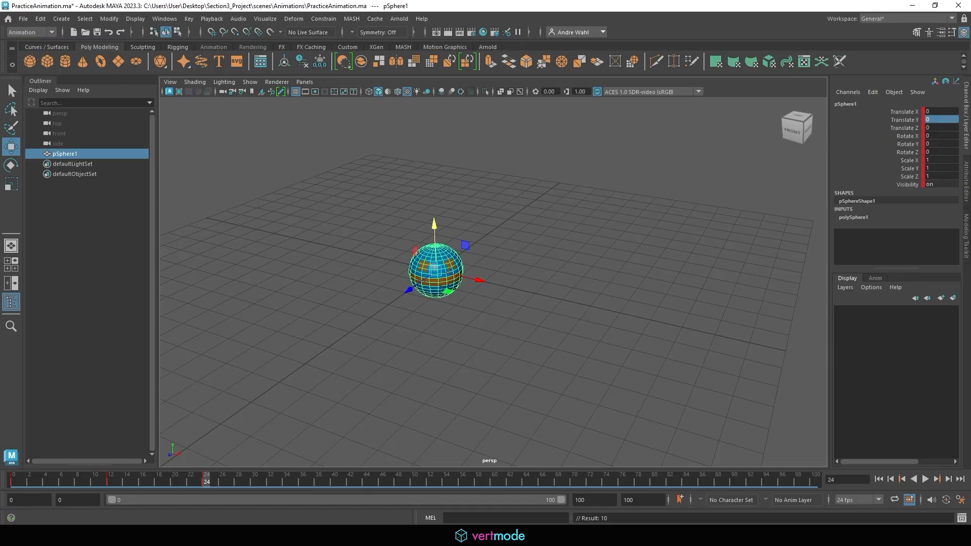
Step: Play the ball's up-and-down motion from frame 0, with the ball deselected and again with it selected
left_click_drag(167, 477, 11, 476)
left_click(924, 476)
left_click(660, 356)
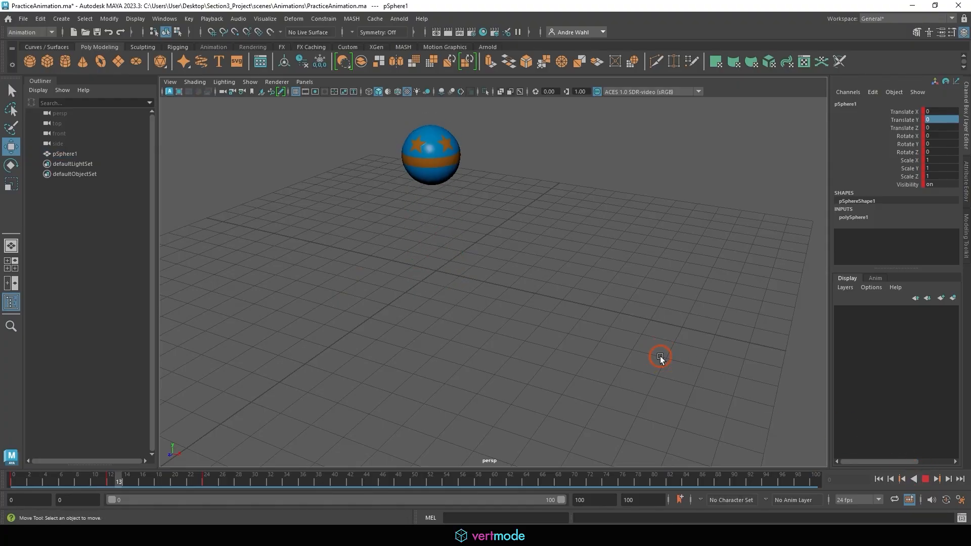
left_click(802, 383)
left_click_drag(297, 477, 13, 477)
left_click(354, 317)
left_click(452, 280)
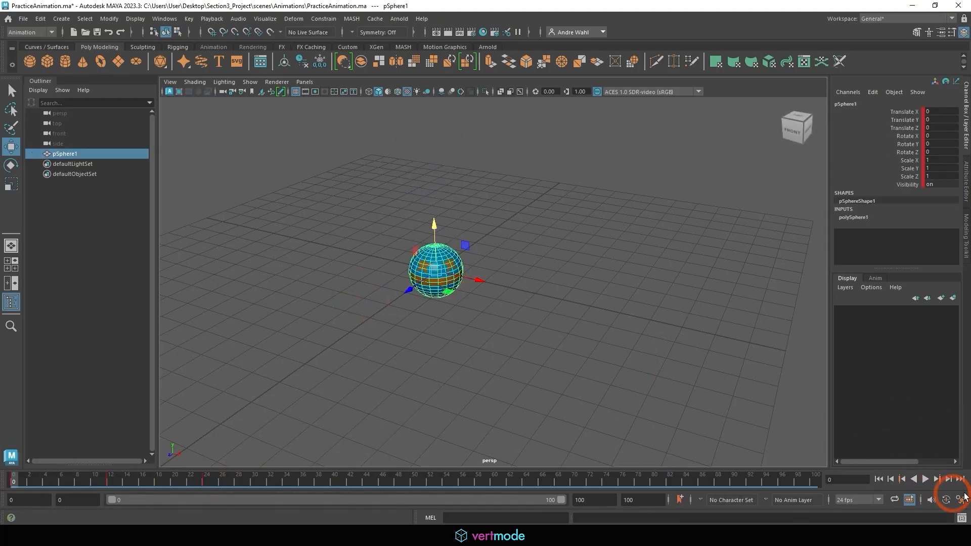
left_click(924, 478)
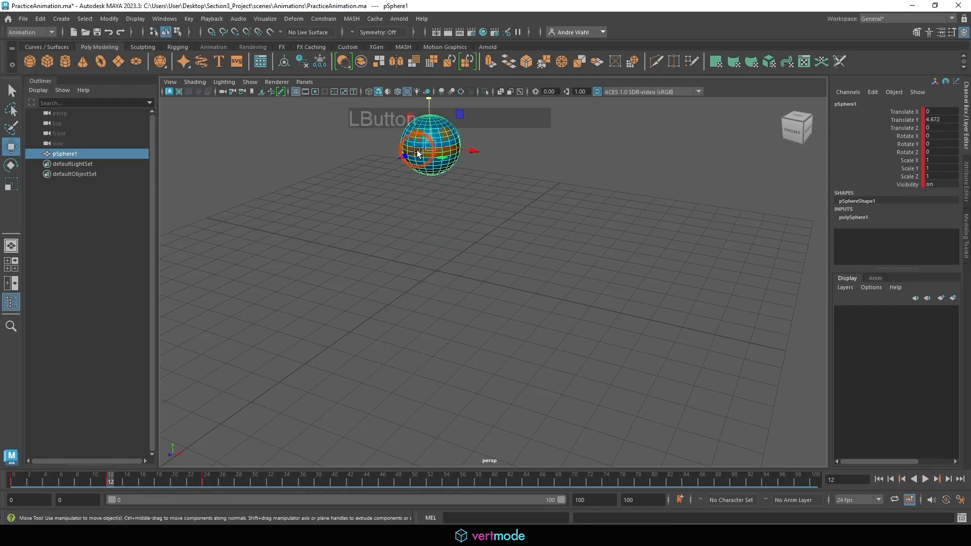
Step: Copy the ball's keys from frame 12 through frame 24 and paste them at frame 36
left_click_drag(110, 480, 209, 486, "shift")
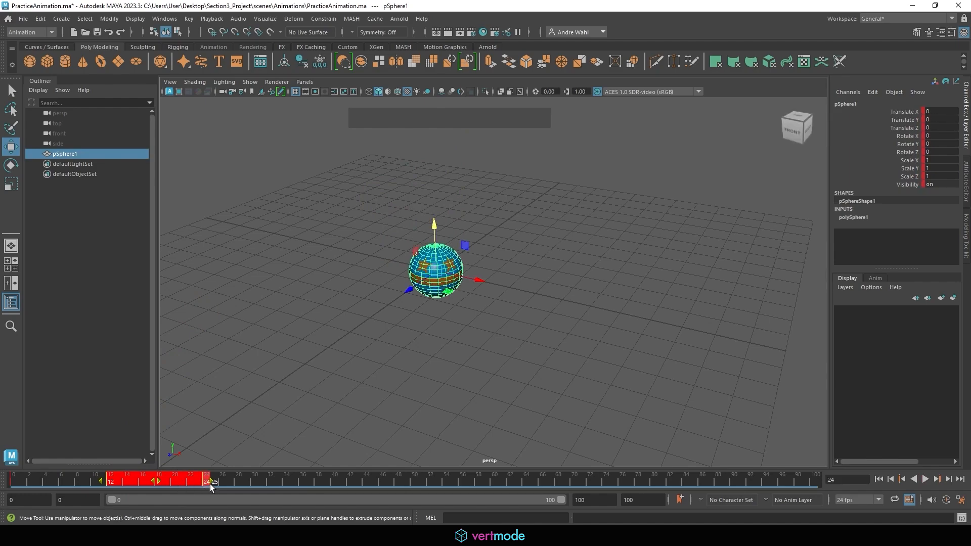
right_click(167, 480)
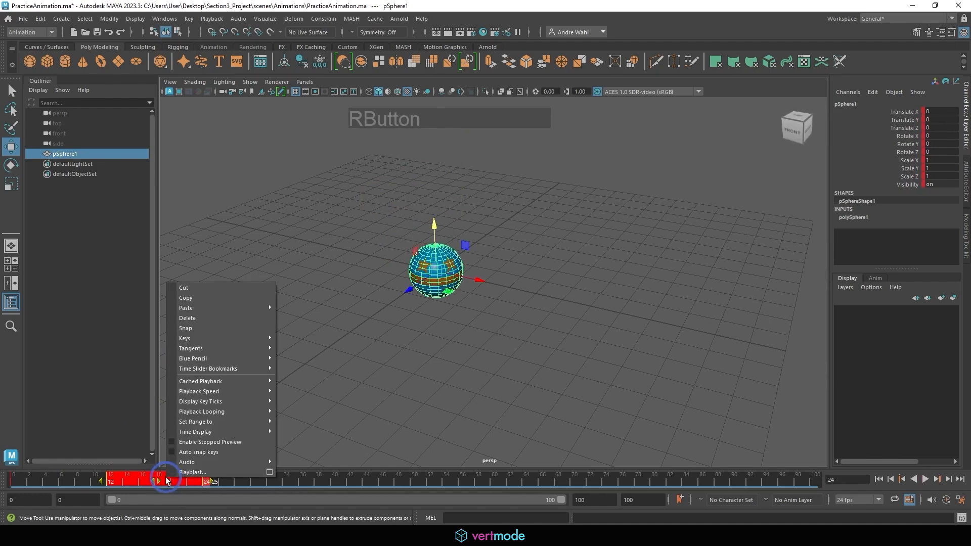
left_click(192, 298)
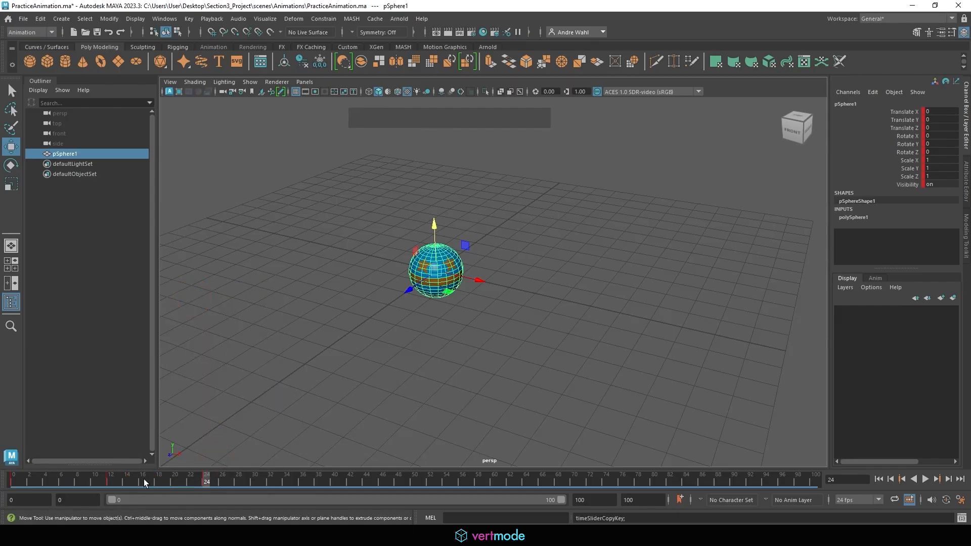
left_click_drag(122, 475, 215, 483)
left_click_drag(296, 495, 301, 492)
right_click(303, 481)
mouse_move(331, 314)
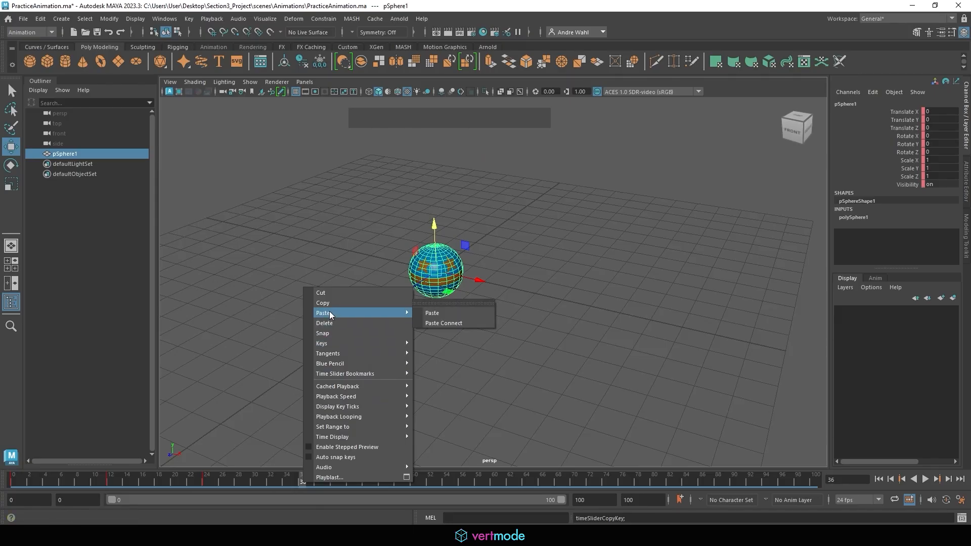
left_click(440, 314)
Step: Play the animation from frame 0 to check the pasted second bounce, and stop the playback
left_click_drag(306, 481, 13, 483)
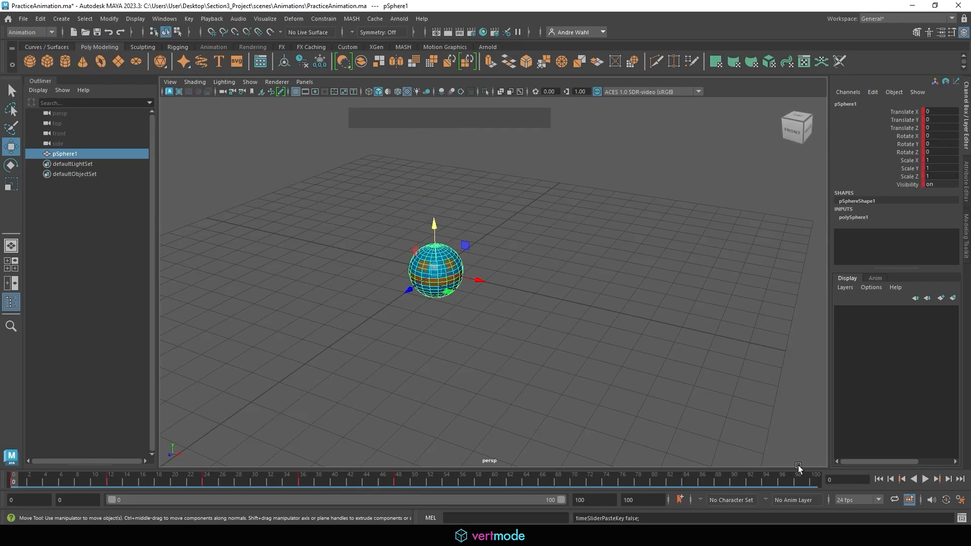
left_click(926, 479)
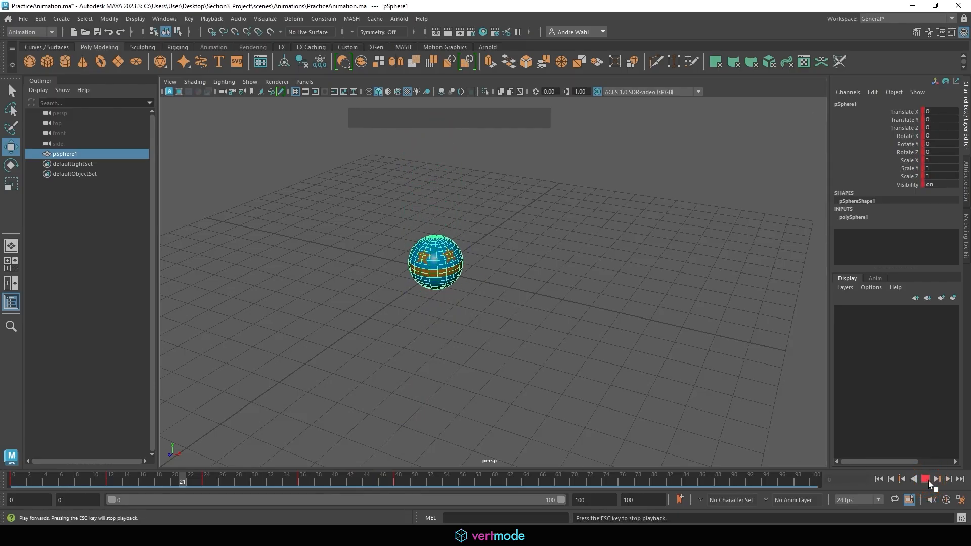
left_click(928, 481)
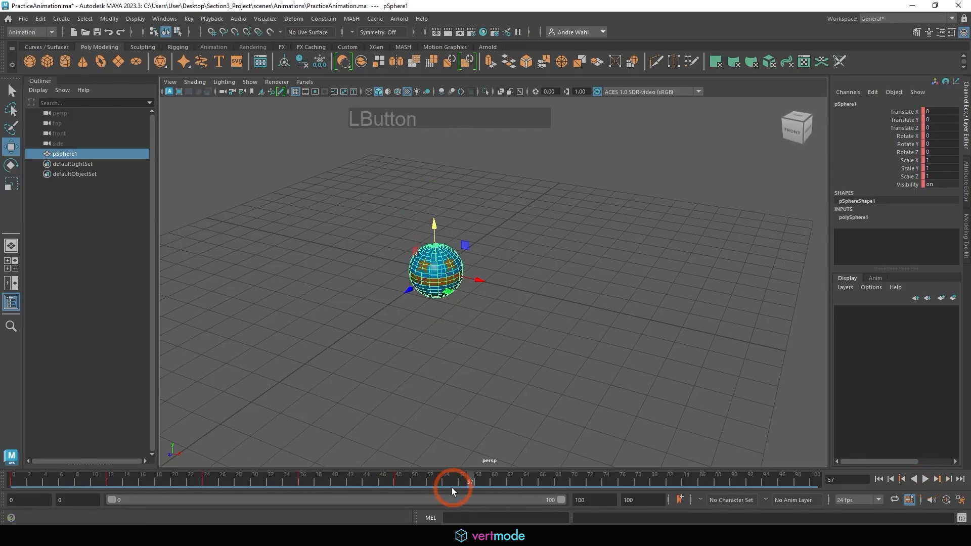
Step: Paste the copied bounce keys again at frame 60
left_click_drag(451, 485, 491, 484)
right_click(491, 485)
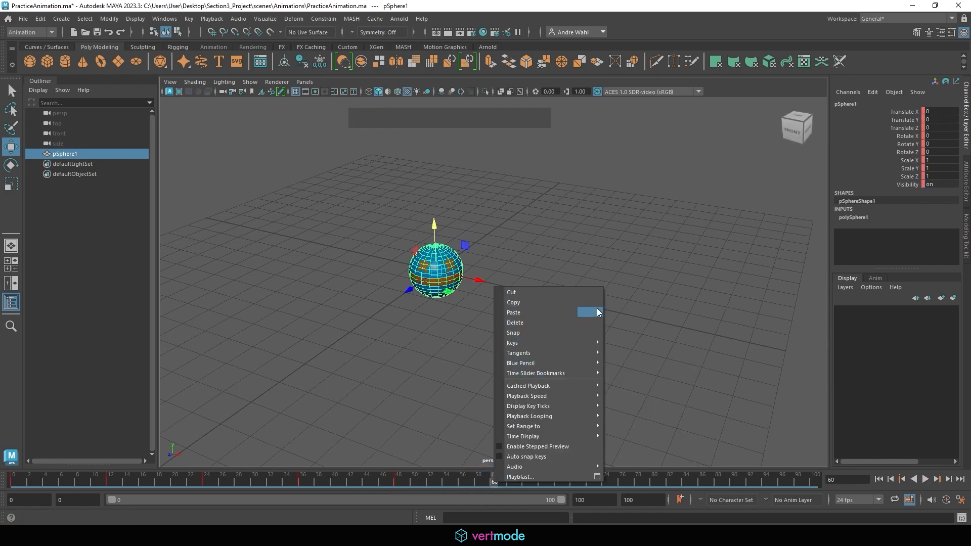
mouse_move(597, 311)
left_click(657, 316)
Step: Play the three-bounce animation from frame 0 and stop the playback
left_click_drag(684, 477, 13, 481)
left_click(924, 479)
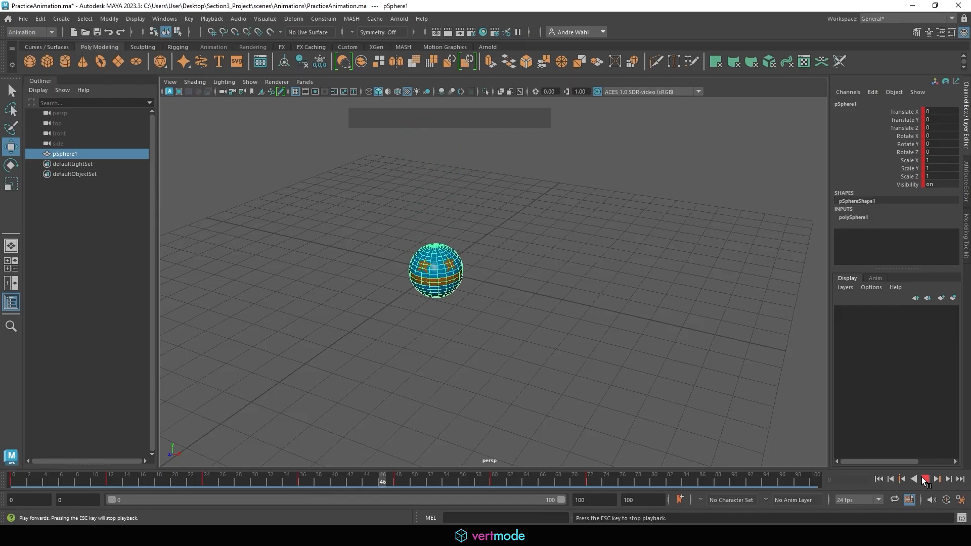
left_click(923, 478)
Step: Delete the ball's pasted keys in the range from frame 32 to 80, and return to frame 0
left_click(214, 481)
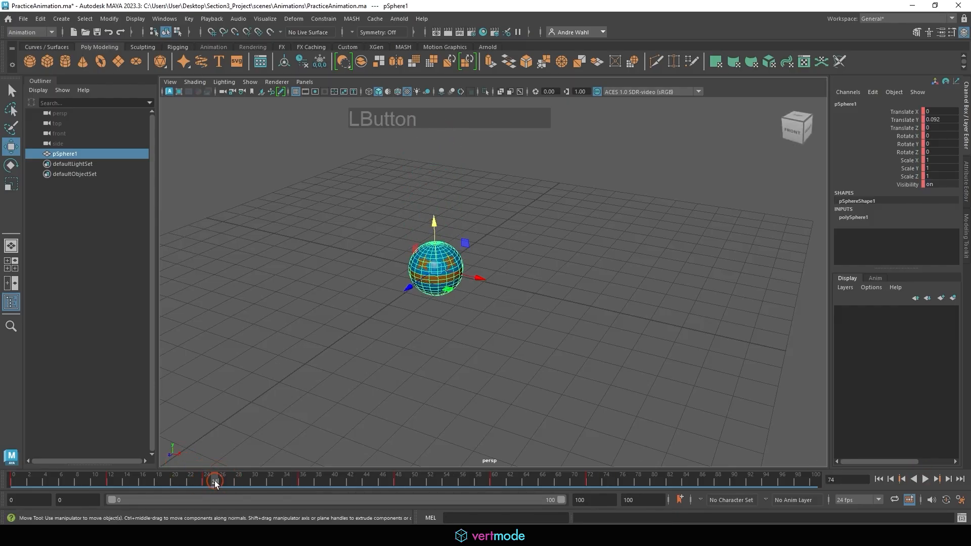
left_click(271, 480)
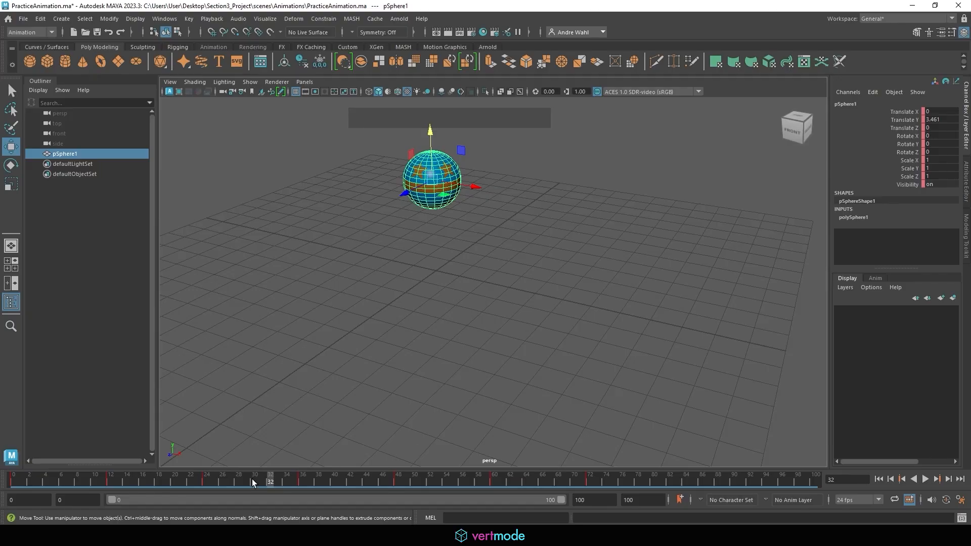
left_click_drag(270, 480, 652, 482, "shift")
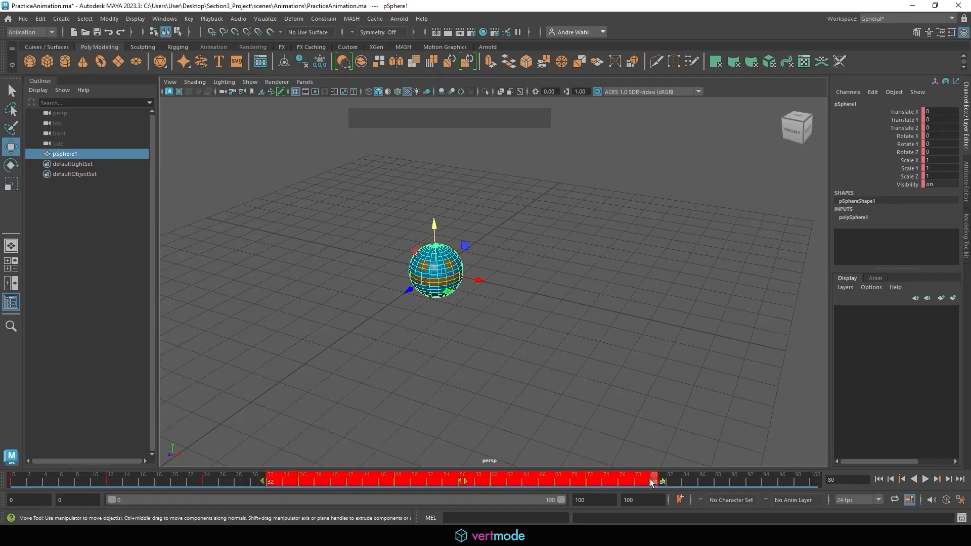
right_click(384, 479)
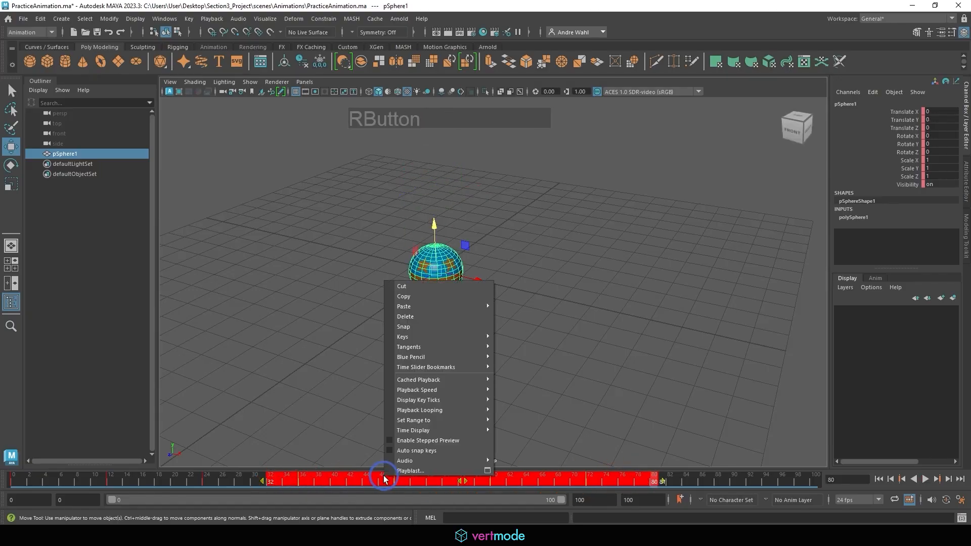
left_click(408, 316)
left_click_drag(206, 477, 9, 478)
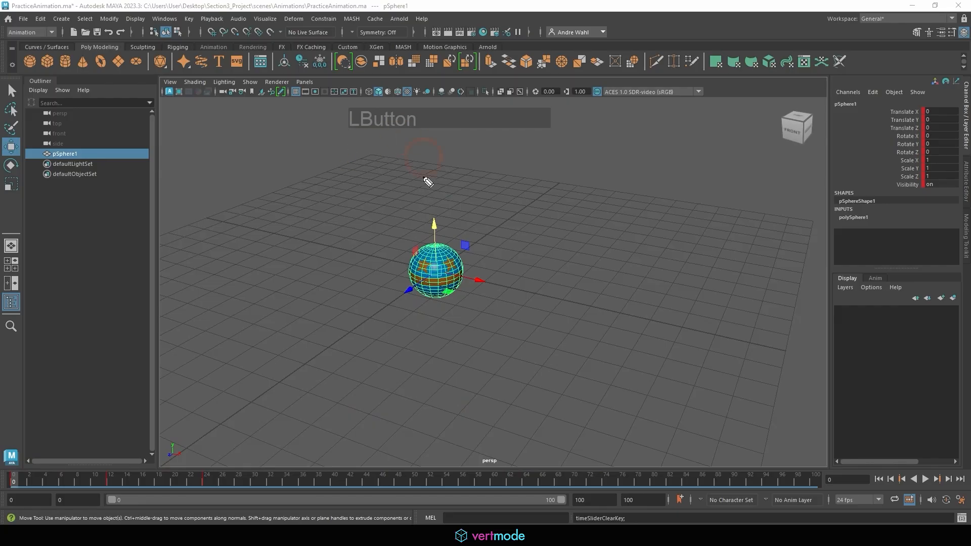
mouse_move(389, 176)
left_mouse_down()
mouse_move(380, 202)
mouse_move(397, 212)
mouse_move(431, 177)
mouse_move(460, 188)
left_mouse_up()
left_click_drag(503, 155, 505, 162)
mouse_move(519, 152)
left_mouse_down()
mouse_move(516, 176)
mouse_move(528, 169)
left_mouse_up()
left_click_drag(535, 161, 589, 163)
left_click_drag(594, 146, 597, 159)
left_click(464, 278)
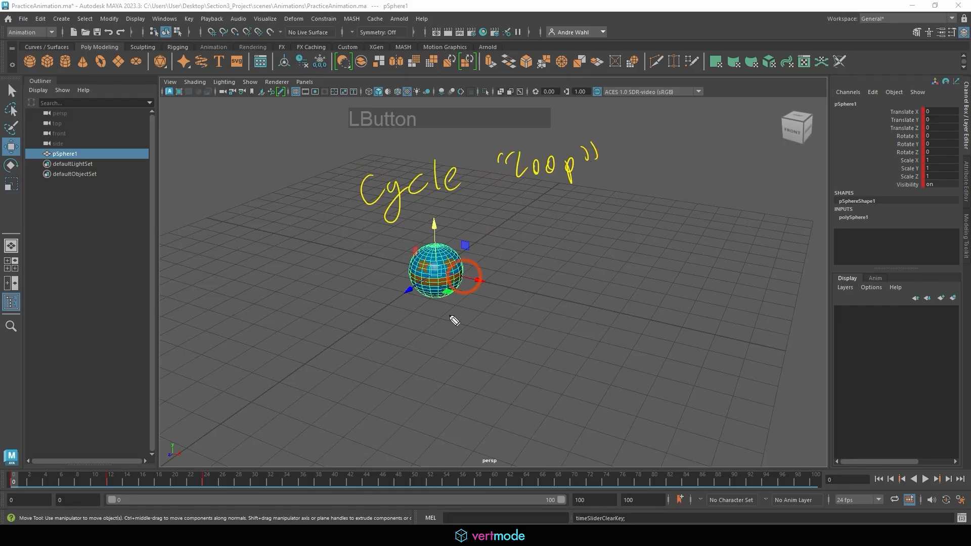
mouse_move(310, 368)
left_mouse_down()
mouse_move(334, 400)
mouse_move(359, 389)
mouse_move(404, 397)
left_mouse_up()
left_click_drag(457, 376, 445, 398)
mouse_move(471, 360)
left_mouse_down()
mouse_move(473, 388)
mouse_move(501, 390)
mouse_move(522, 375)
left_mouse_up()
left_click_drag(530, 386, 544, 367)
left_click(587, 335)
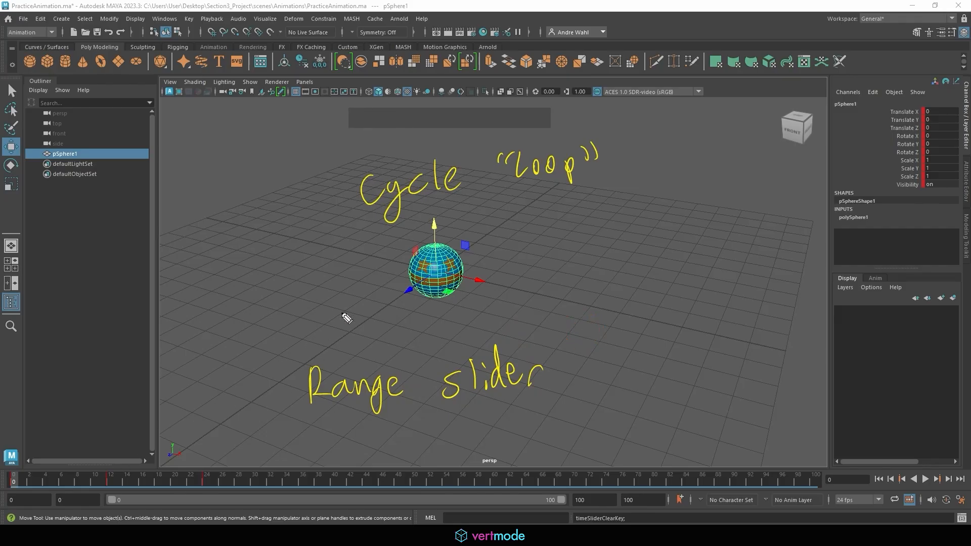
mouse_move(810, 447)
left_mouse_down()
mouse_move(827, 458)
mouse_move(806, 458)
mouse_move(763, 425)
mouse_move(302, 449)
mouse_move(95, 434)
mouse_move(116, 444)
left_mouse_up()
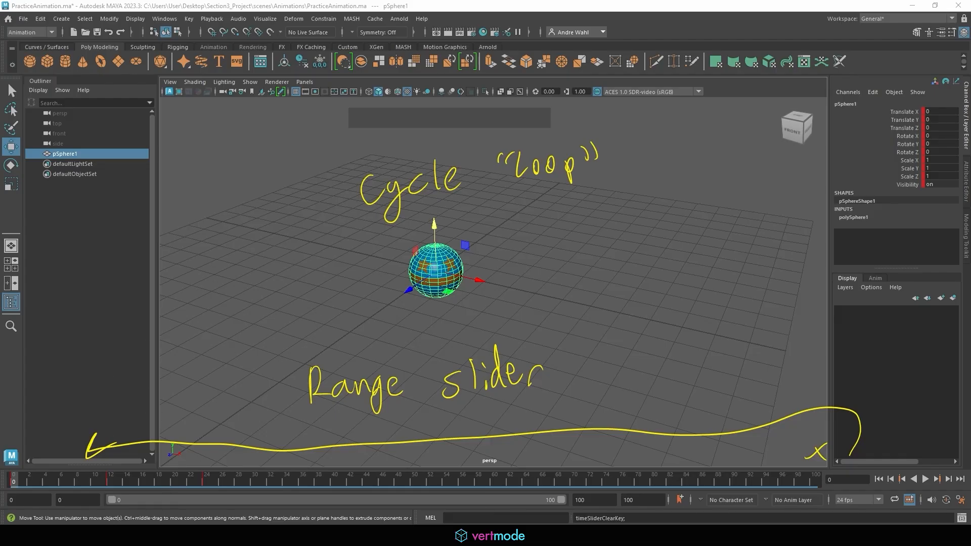
left_click(63, 406)
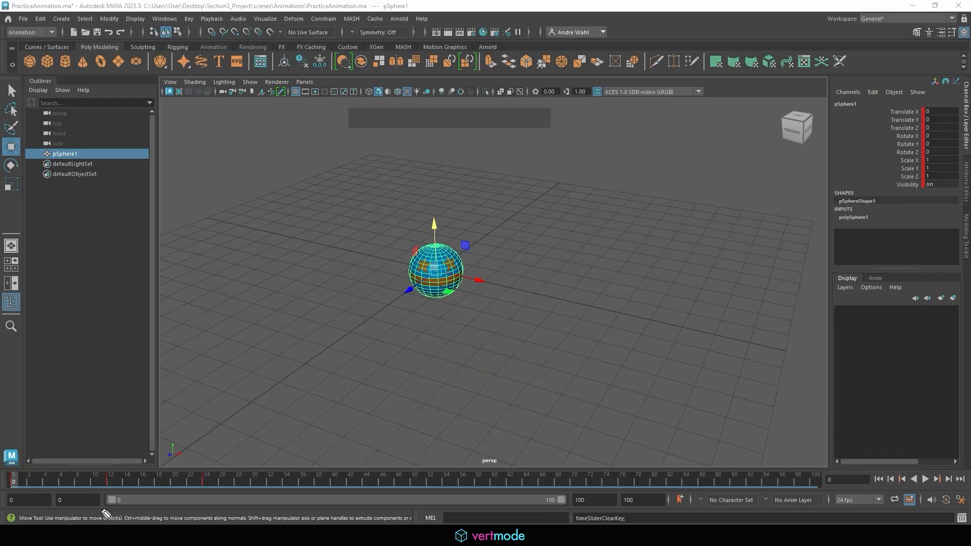
mouse_move(103, 508)
left_mouse_down()
mouse_move(125, 494)
mouse_move(250, 487)
mouse_move(561, 489)
mouse_move(574, 510)
mouse_move(103, 509)
left_mouse_up()
left_click_drag(567, 483, 460, 463)
left_click_drag(124, 477, 151, 462)
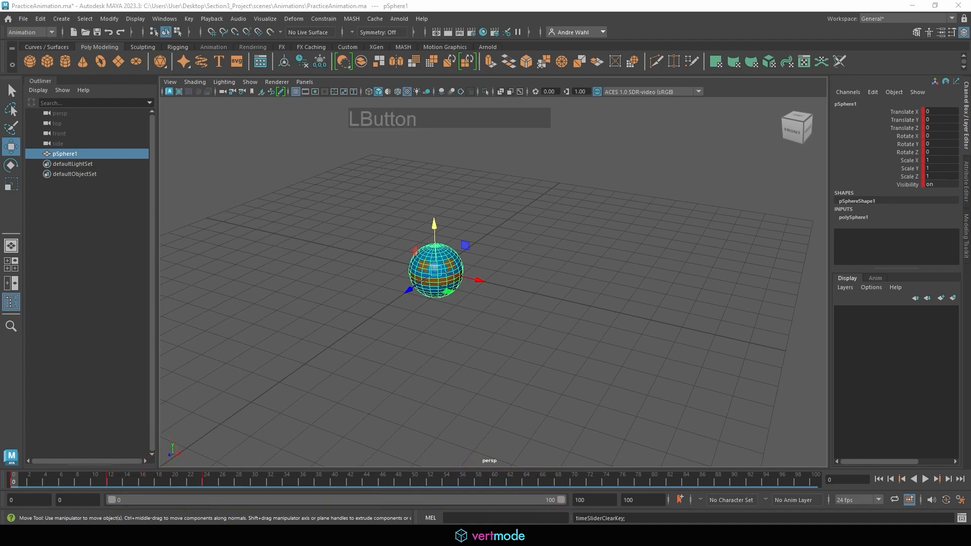
Step: Try out shorter playback ranges with the range slider, and restore the range to 0 through 100
mouse_move(561, 499)
left_mouse_down()
mouse_move(339, 500)
mouse_move(562, 499)
left_mouse_up()
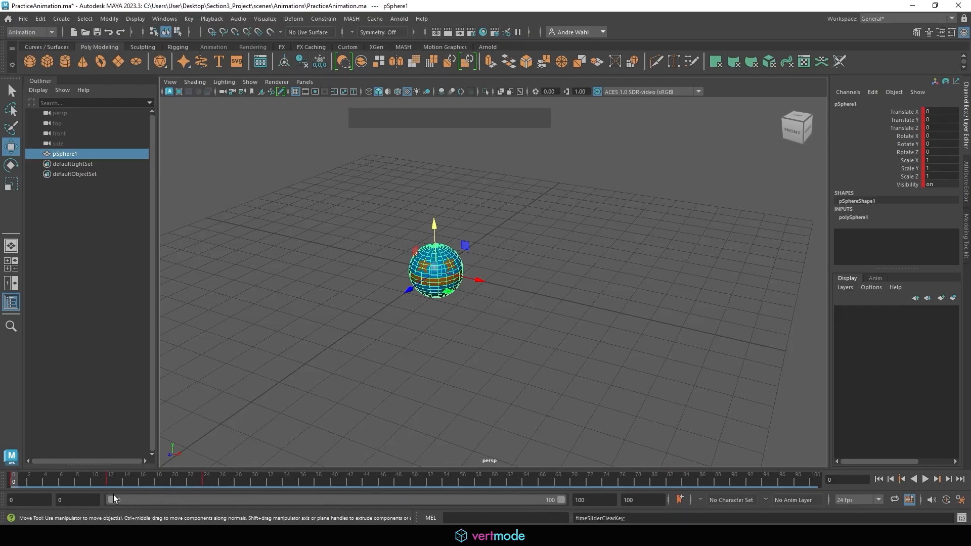
left_click_drag(114, 498, 311, 500)
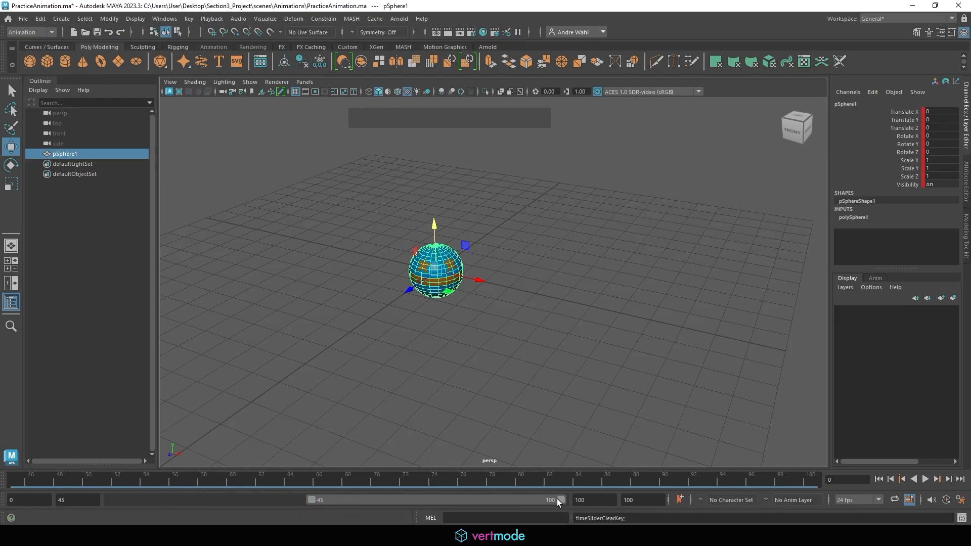
left_click_drag(557, 499, 180, 496)
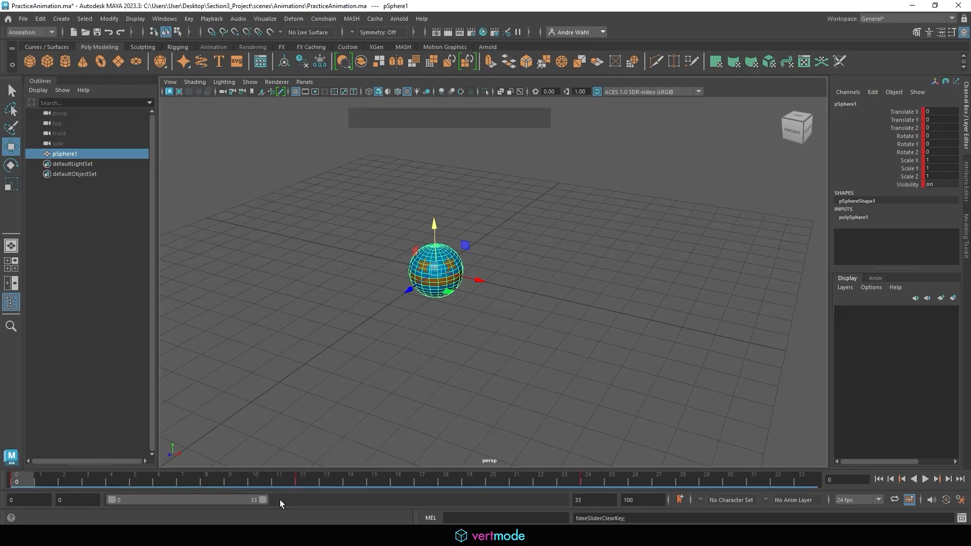
left_click_drag(262, 499, 581, 501)
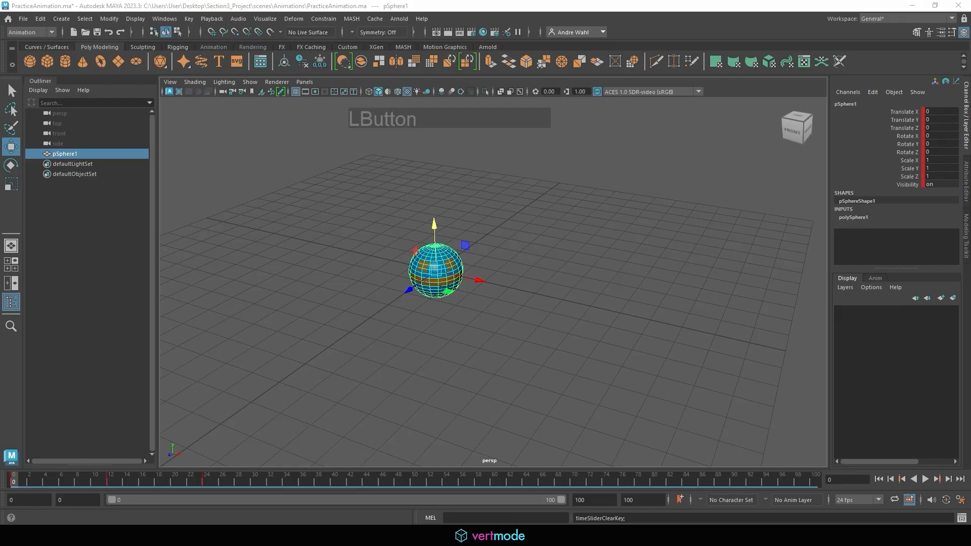
mouse_move(62, 513)
left_mouse_down()
mouse_move(59, 490)
mouse_move(79, 480)
mouse_move(93, 493)
left_mouse_up()
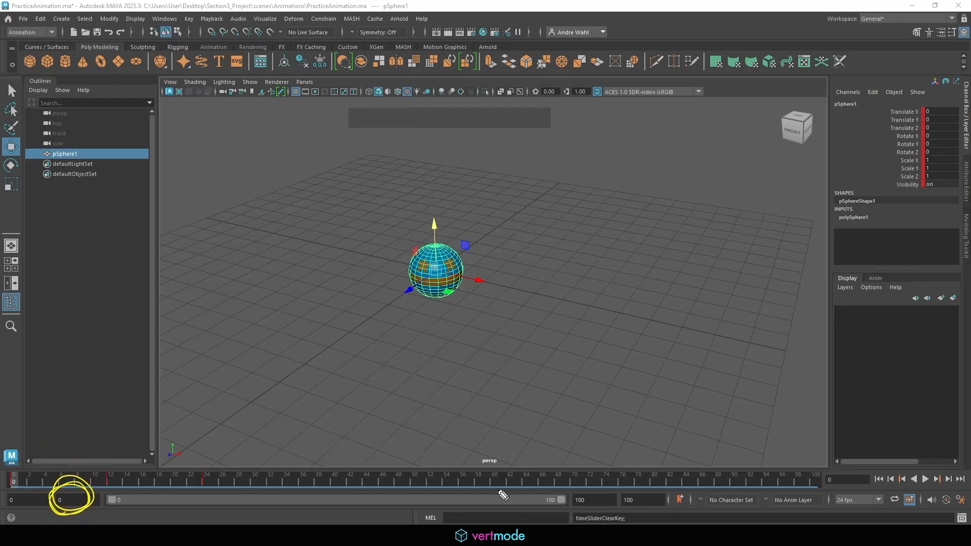
mouse_move(584, 510)
left_mouse_down()
mouse_move(591, 489)
mouse_move(558, 496)
mouse_move(582, 512)
left_mouse_up()
left_click(452, 395)
Step: Set the playback range's end frame to 24
left_click_drag(595, 500, 528, 493)
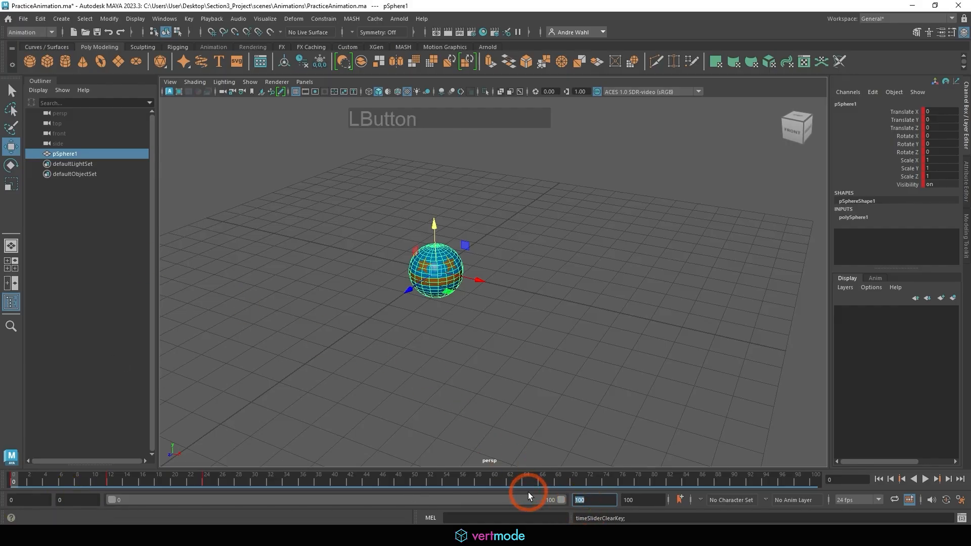
type("24")
key("Return")
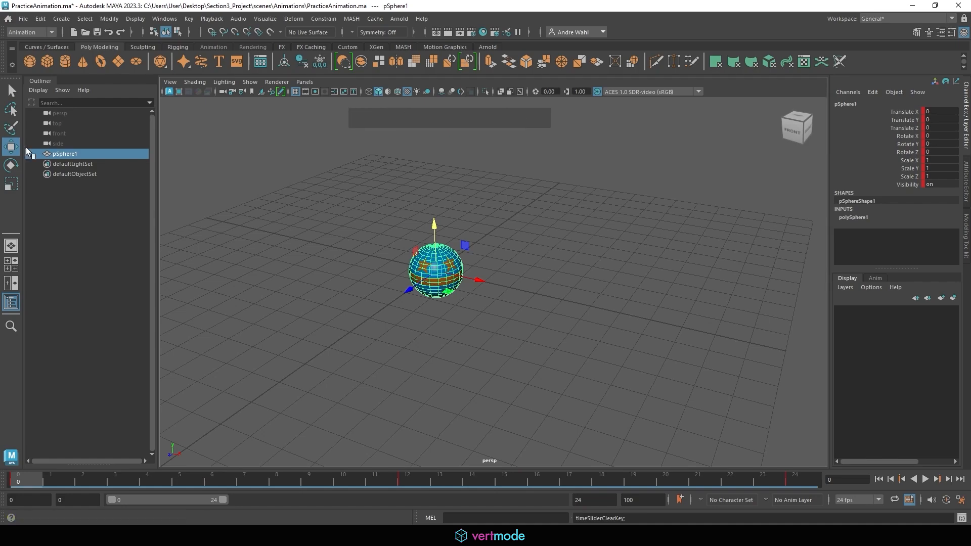
mouse_move(5, 474)
left_mouse_down()
mouse_move(6, 447)
mouse_move(397, 402)
mouse_move(812, 439)
mouse_move(817, 457)
left_mouse_up()
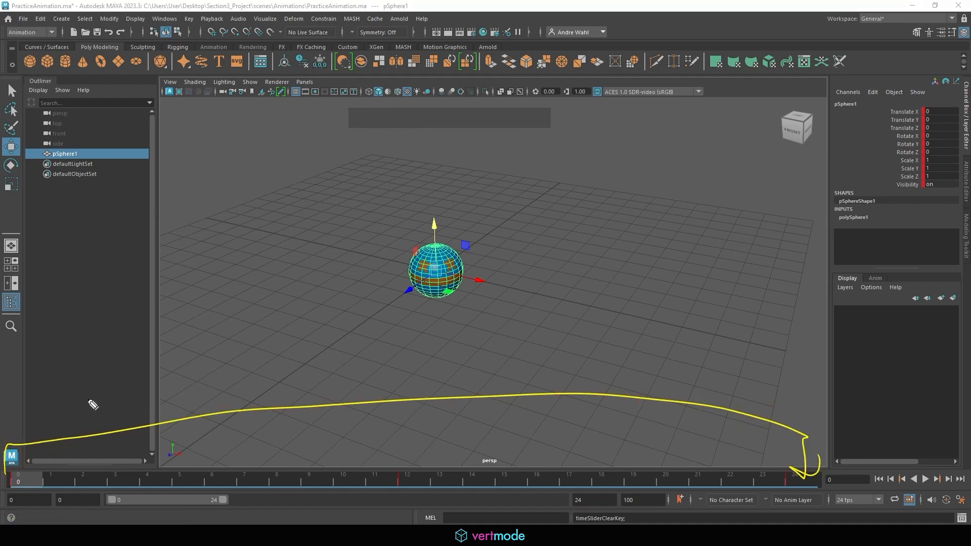
mouse_move(636, 516)
left_mouse_down()
mouse_move(639, 505)
mouse_move(614, 488)
left_mouse_up()
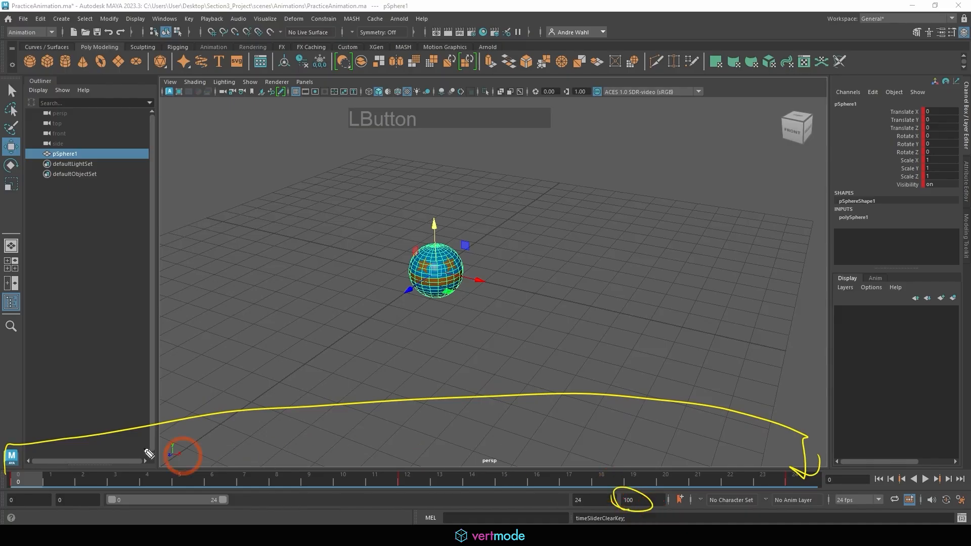
left_click_drag(27, 491, 32, 482)
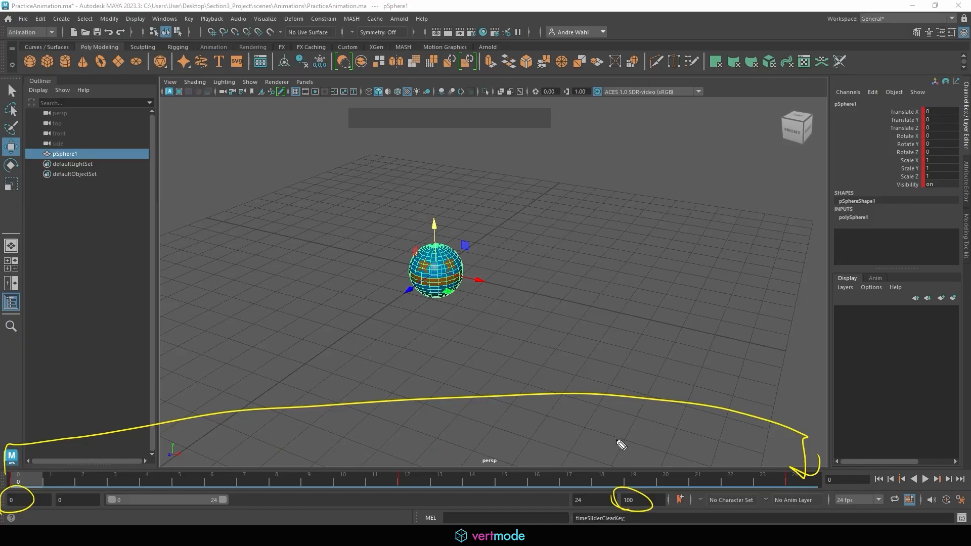
left_click_drag(587, 477, 624, 479)
left_click_drag(646, 522, 672, 520)
left_click_drag(41, 463, 30, 483)
left_click_drag(31, 476, 74, 483)
left_click_drag(68, 479, 79, 476)
left_click_drag(17, 516, 54, 522)
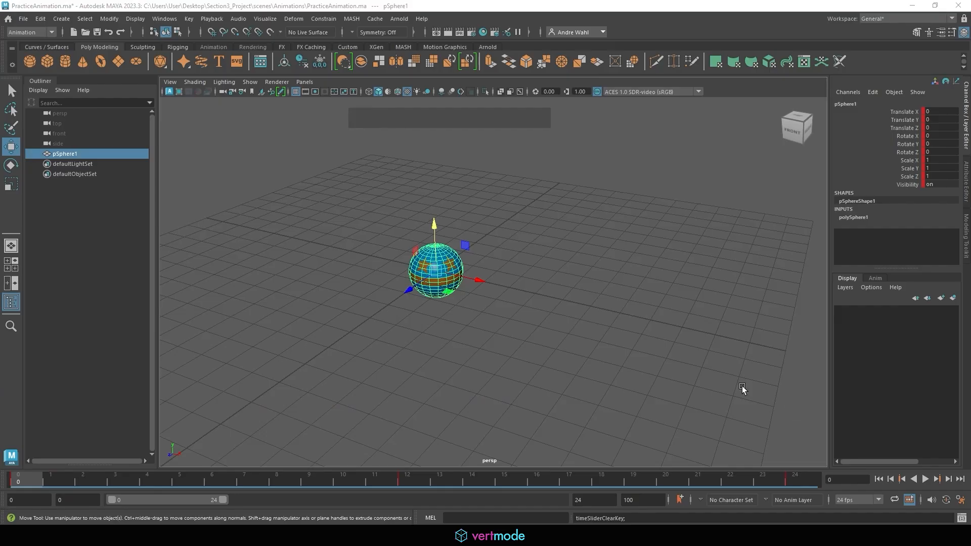
Step: Play the looping bounce over frames 0 to 24 with the ball deselected, and stop the playback
left_click(924, 478)
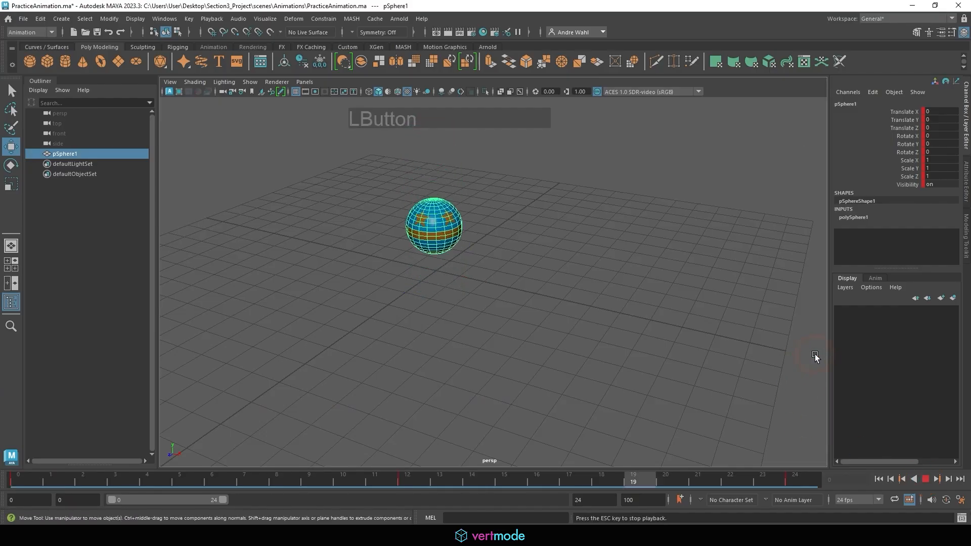
left_click(733, 341)
middle_click_drag(730, 340, 599, 338, "alt")
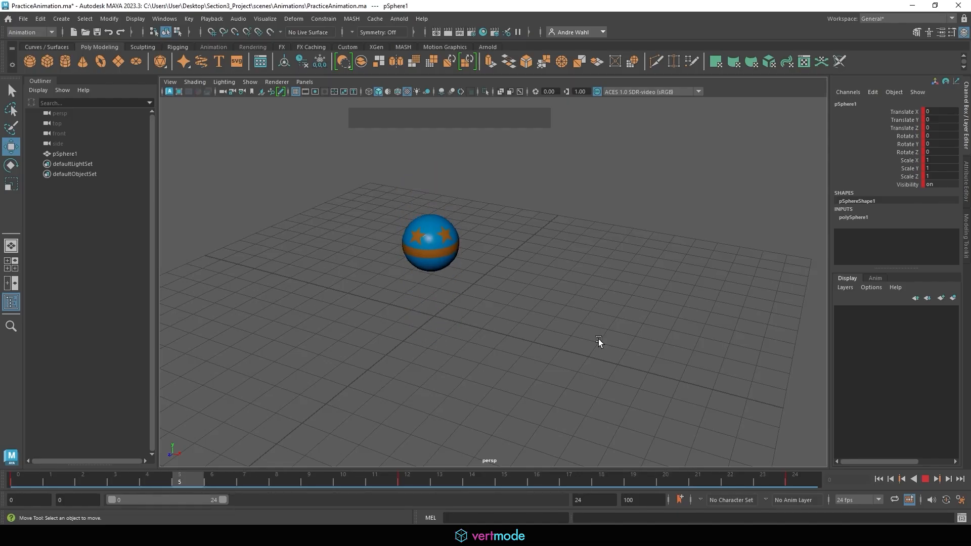
left_click(925, 479)
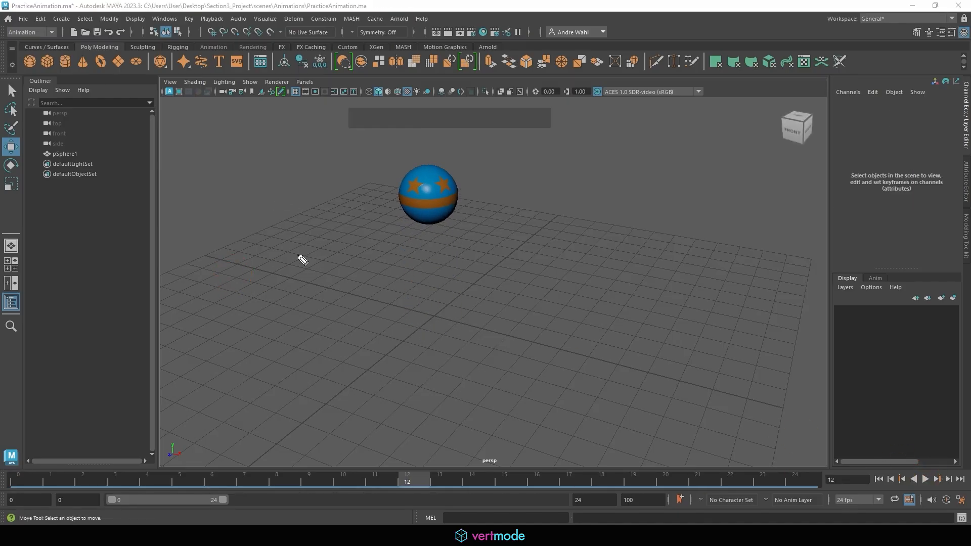
mouse_move(314, 275)
left_mouse_down()
mouse_move(344, 245)
mouse_move(371, 265)
mouse_move(404, 245)
left_mouse_up()
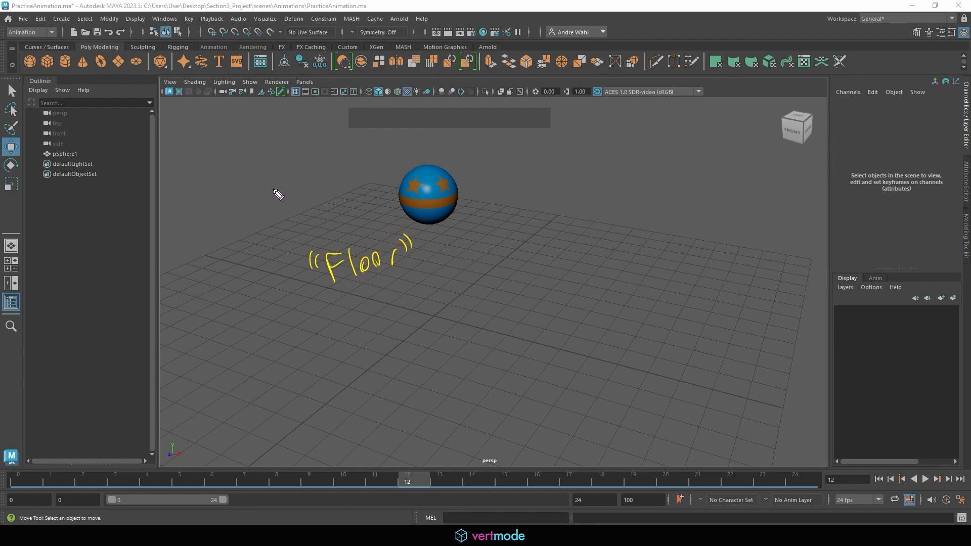
left_click_drag(306, 313, 460, 276)
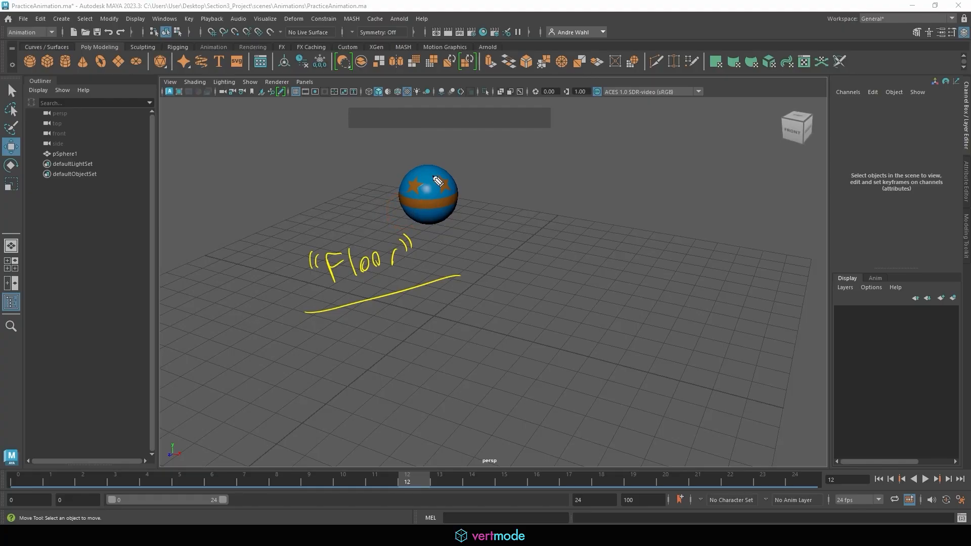
left_click_drag(360, 328, 357, 342)
mouse_move(368, 323)
left_mouse_down()
mouse_move(365, 342)
mouse_move(403, 332)
mouse_move(411, 347)
mouse_move(433, 329)
mouse_move(487, 329)
left_mouse_up()
mouse_move(564, 330)
left_mouse_down()
mouse_move(546, 326)
mouse_move(555, 325)
left_mouse_up()
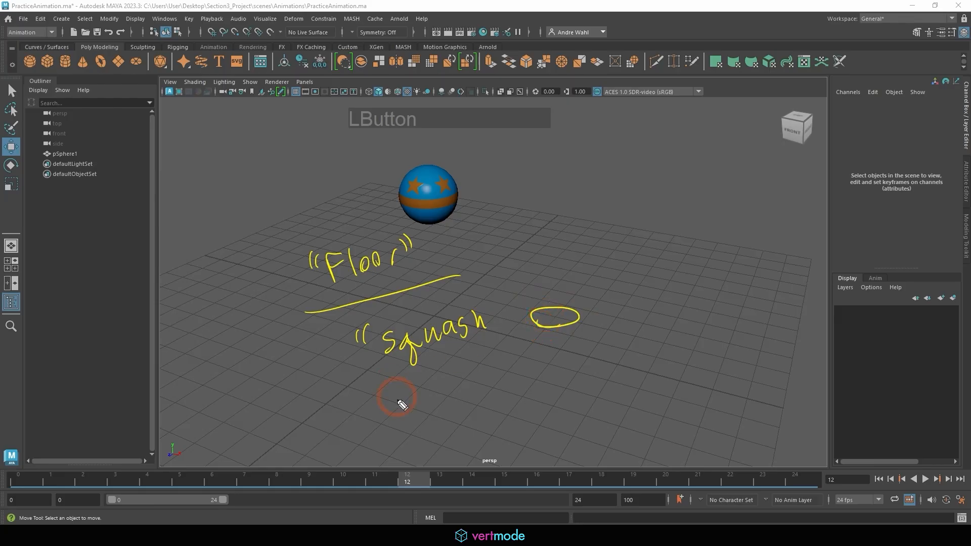
mouse_move(375, 408)
left_mouse_down()
mouse_move(397, 414)
mouse_move(458, 382)
mouse_move(507, 396)
mouse_move(569, 360)
mouse_move(559, 380)
mouse_move(572, 362)
mouse_move(516, 373)
left_mouse_up()
left_click(496, 291)
mouse_move(601, 301)
left_mouse_down()
mouse_move(643, 362)
mouse_move(614, 373)
left_mouse_up()
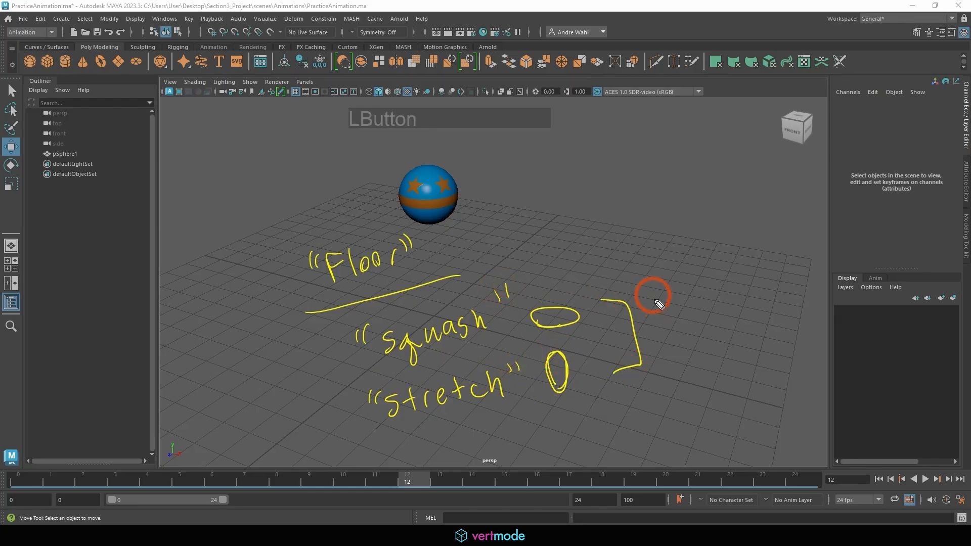
left_click_drag(662, 301, 650, 321)
left_click_drag(670, 314, 734, 292)
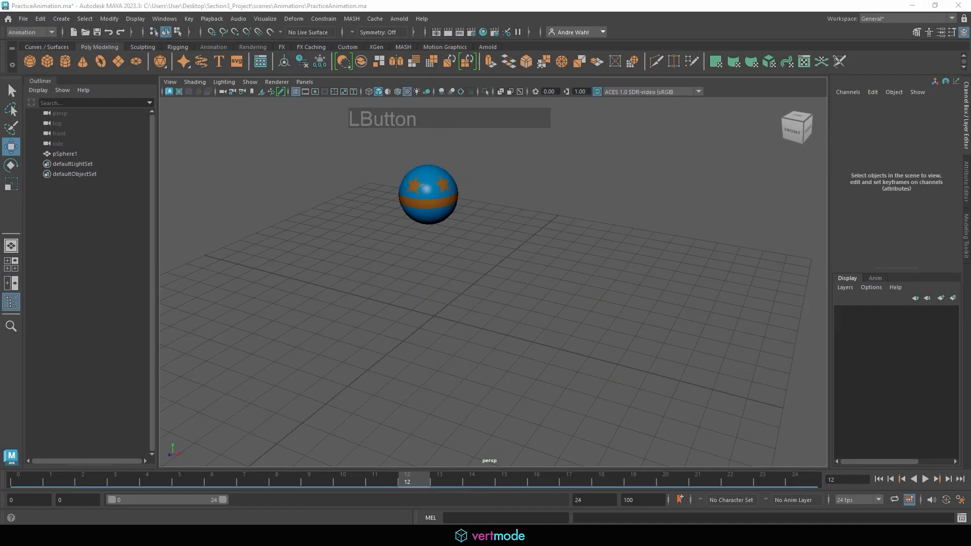
left_click_drag(70, 26, 51, 7)
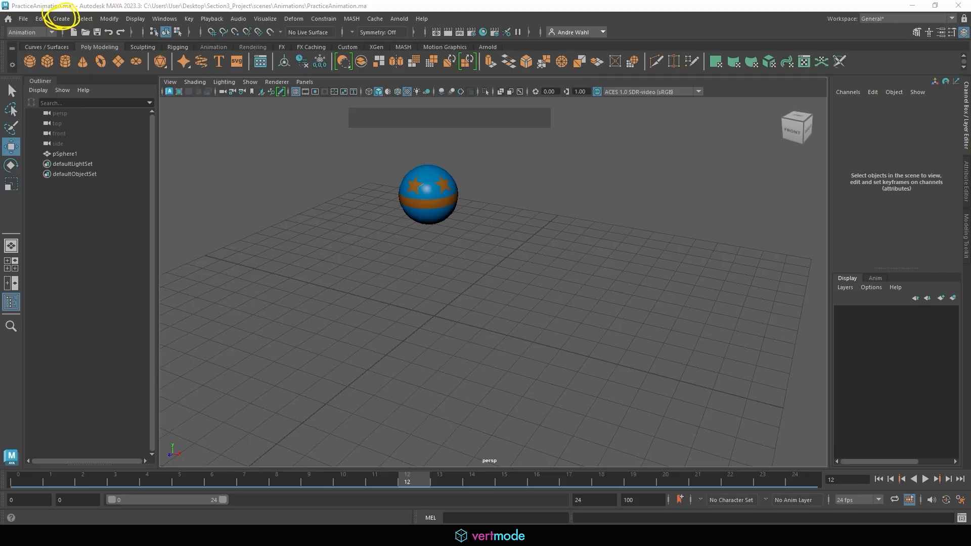
Step: Create a polygon plane as a floor under the ball, scale it uniformly past the grid's edges, and deselect it
left_click(62, 19)
mouse_move(91, 57)
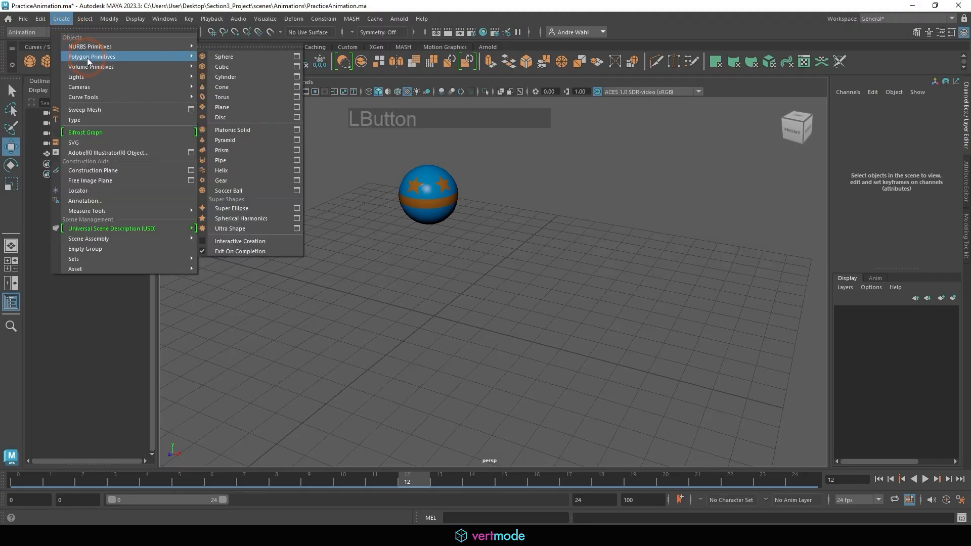
left_click(241, 106)
key("r")
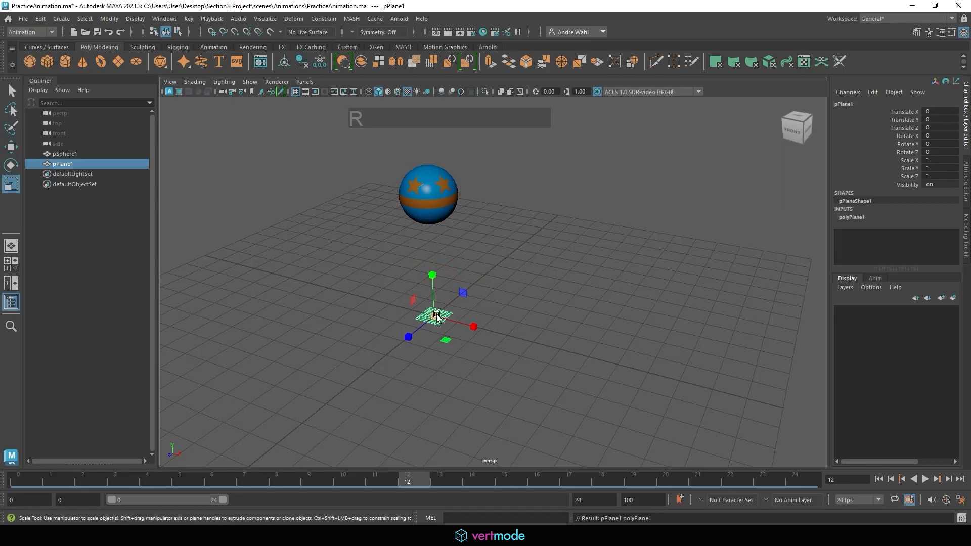
left_click_drag(437, 316, 891, 275)
left_click(738, 397)
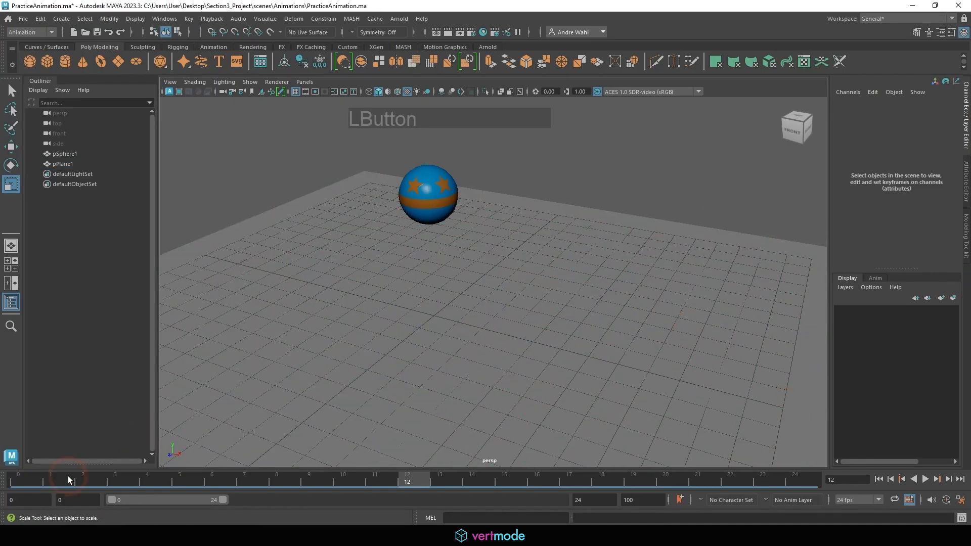
Step: Return the timeline to frame 0 and select the ball
left_click_drag(68, 475, 14, 478)
middle_click_drag(463, 266, 524, 225, "alt")
left_click_drag(523, 226, 544, 216, "alt")
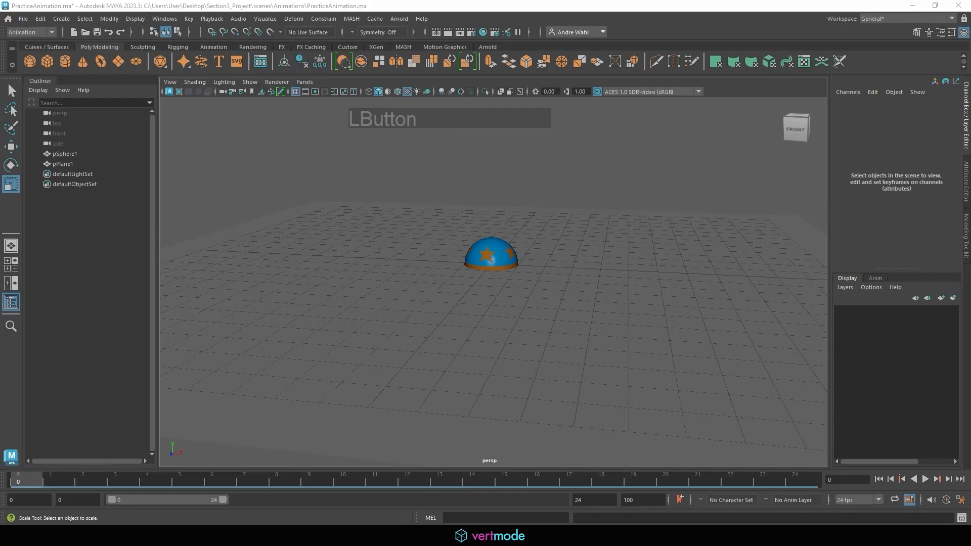
left_click_drag(505, 293, 538, 253)
left_click(499, 257)
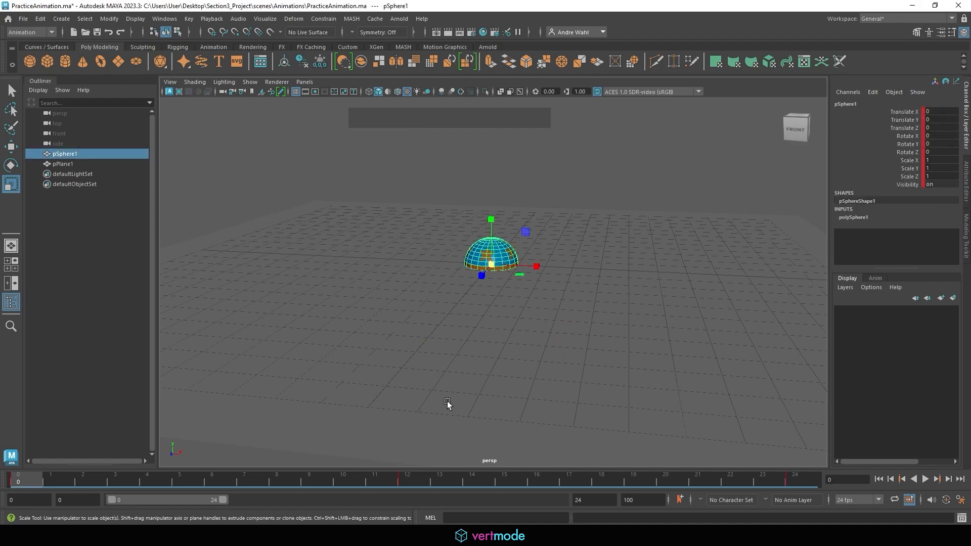
Step: Move the ball up along Y to about 0.833, checking its underside from below the floor plane
key("w")
left_click_drag(475, 217, 489, 200, "alt")
middle_click_drag(471, 245, 470, 290, "alt")
right_click_drag(498, 286, 672, 284, "alt")
left_click_drag(390, 291, 399, 280, "alt")
middle_click_drag(399, 280, 407, 298, "alt")
right_click_drag(445, 305, 556, 306, "alt")
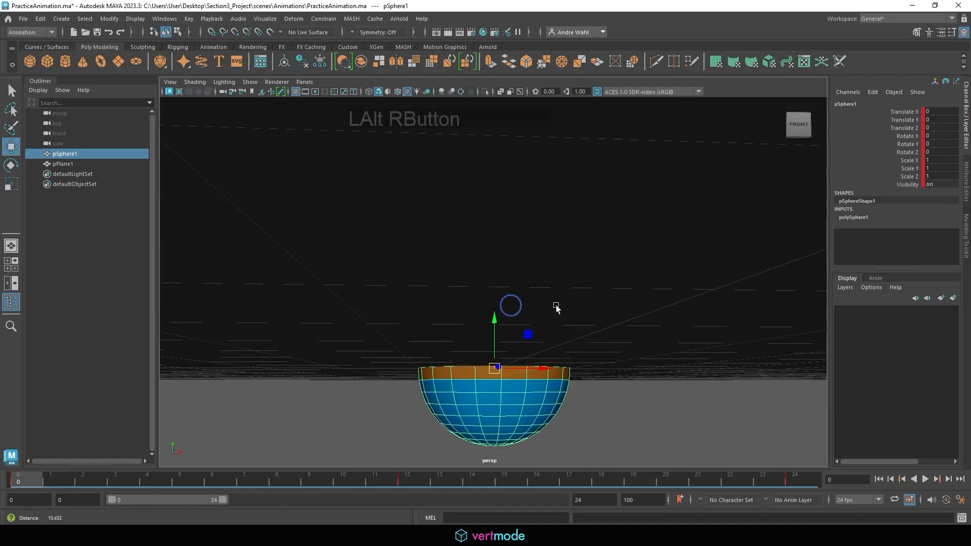
middle_click_drag(557, 309, 490, 304, "alt")
left_click_drag(492, 300, 496, 230)
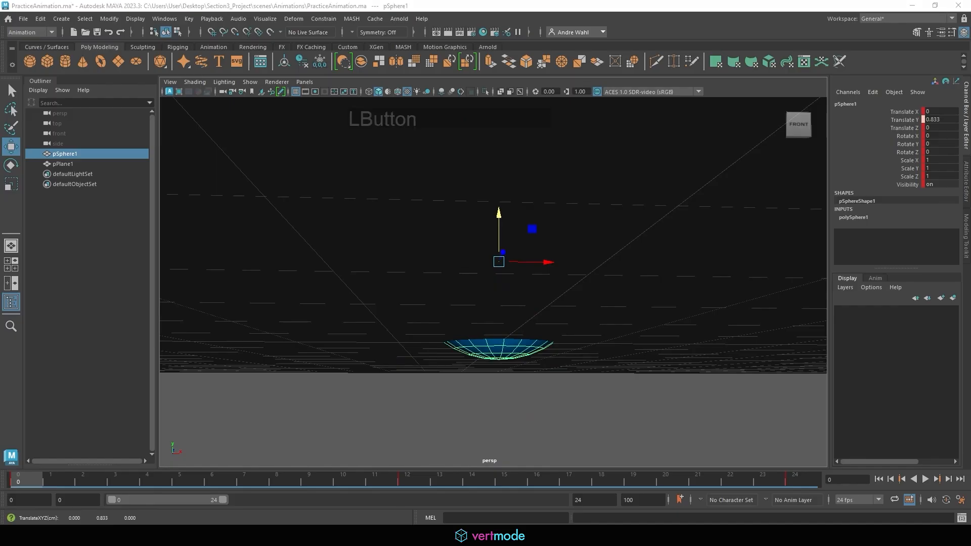
Step: Switch to the four-view layout and reposition the ball within the top, perspective, front and side views
left_click(11, 264)
left_click(14, 267)
middle_click_drag(331, 353, 310, 379, "alt")
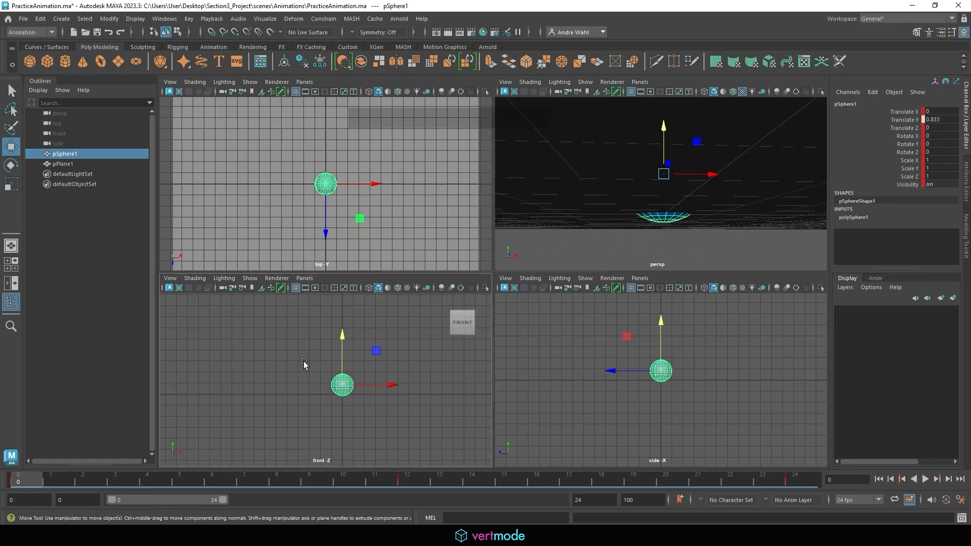
mouse_move(393, 216)
middle_mouse_down("alt")
mouse_move(360, 247)
mouse_move(379, 201)
mouse_move(398, 208)
middle_mouse_up("alt")
mouse_move(660, 217)
middle_mouse_down("alt")
mouse_move(642, 206)
mouse_move(649, 214)
middle_mouse_up("alt")
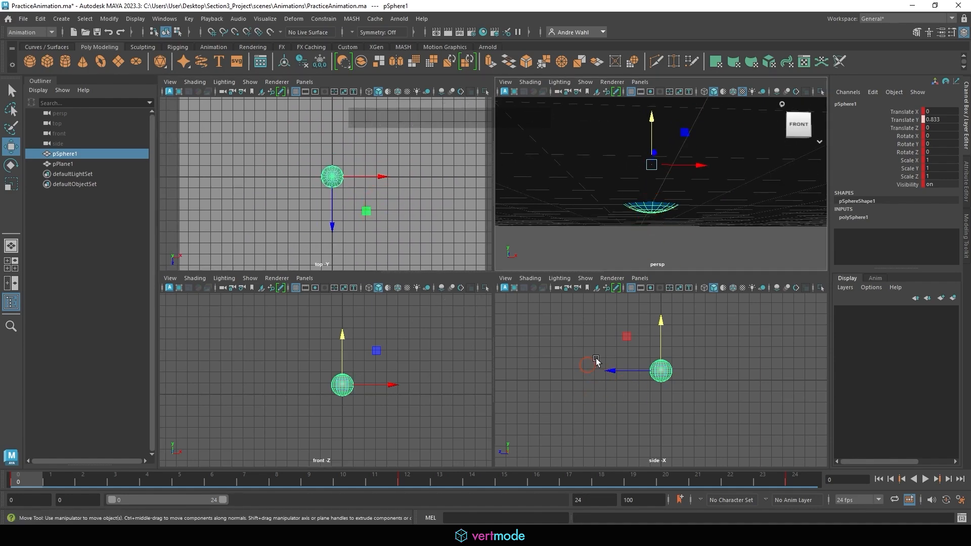
middle_click_drag(587, 370, 573, 372, "alt")
mouse_move(321, 414)
middle_mouse_down("alt")
mouse_move(378, 403)
mouse_move(323, 404)
middle_mouse_up("alt")
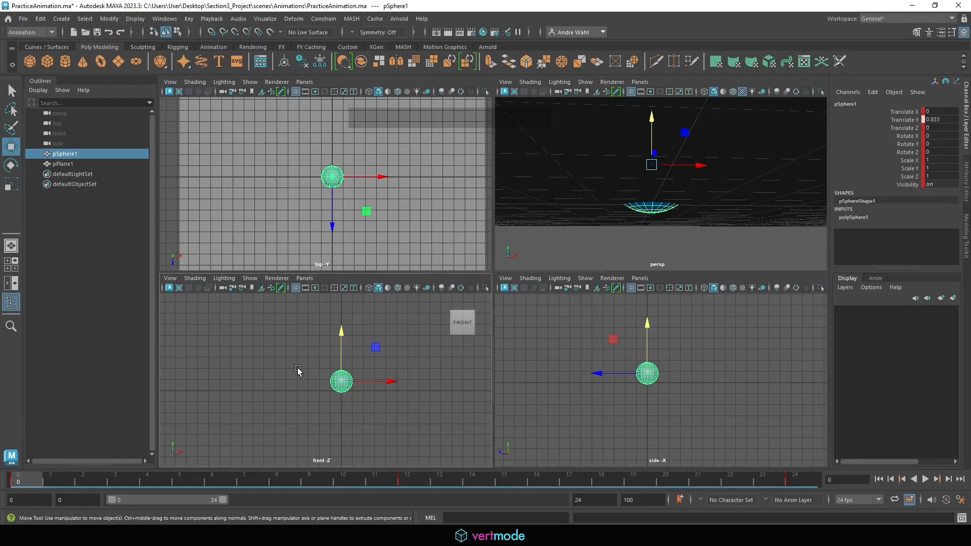
Step: Alternate between the four-view layout and the maximized front and perspective views to inspect the ball
key("space")
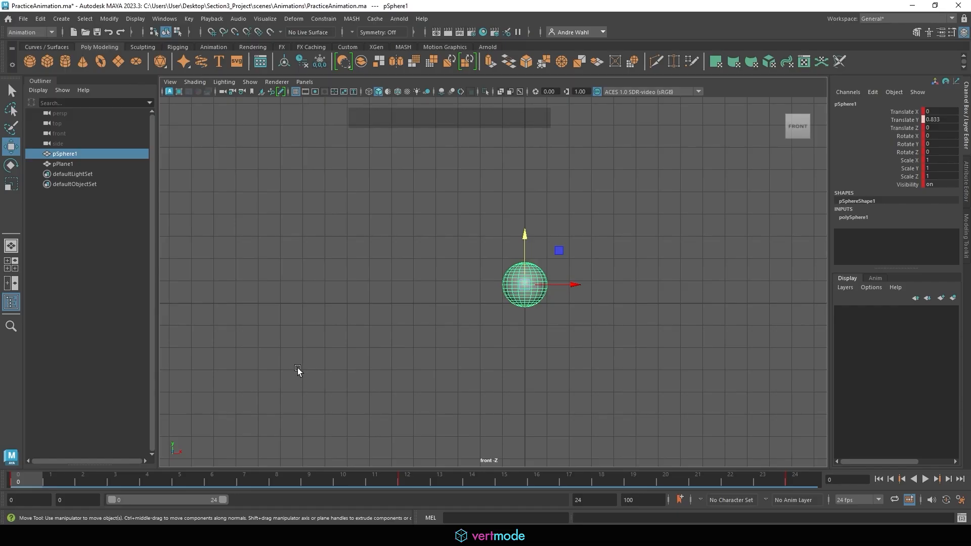
key("space")
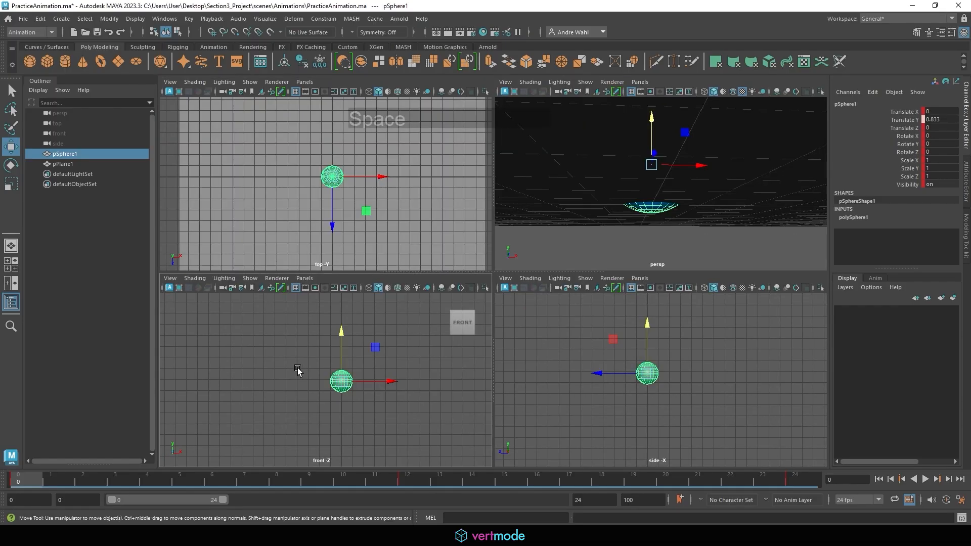
key("space")
left_click_drag(678, 213, 672, 245, "alt")
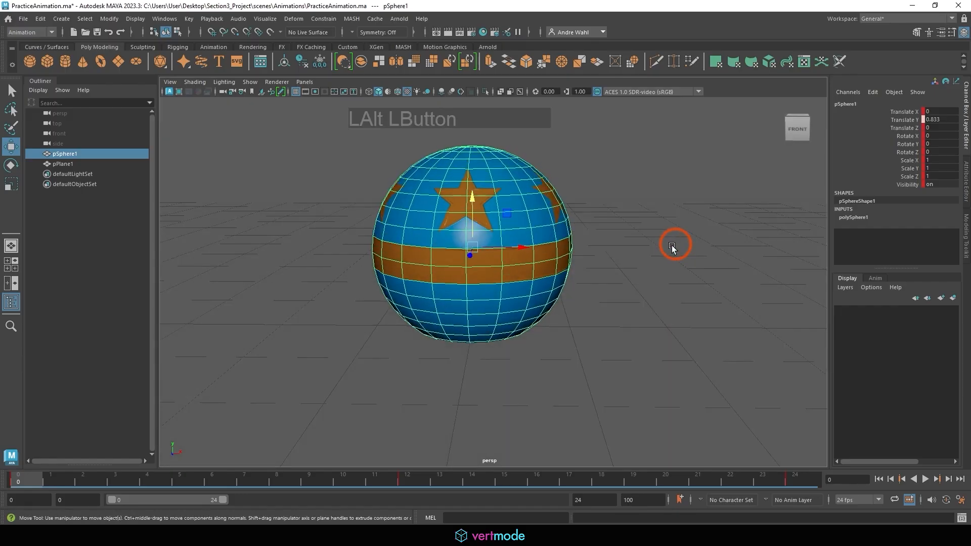
scroll(465, 265, "down", 3)
key("space")
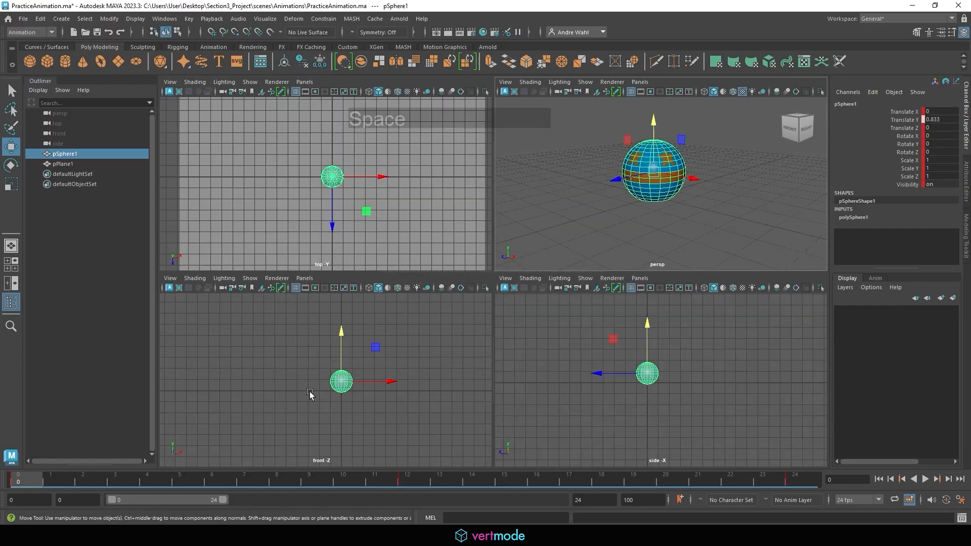
key("space")
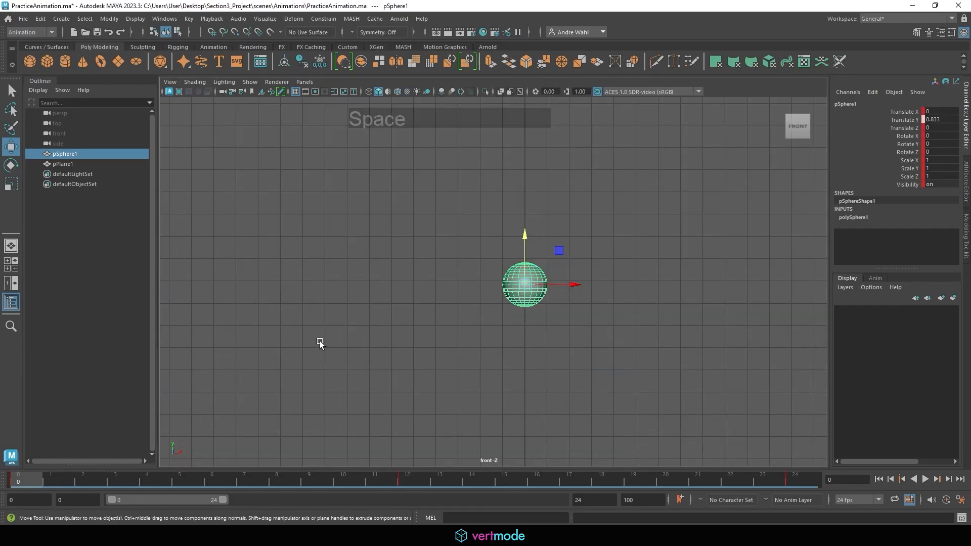
key("space")
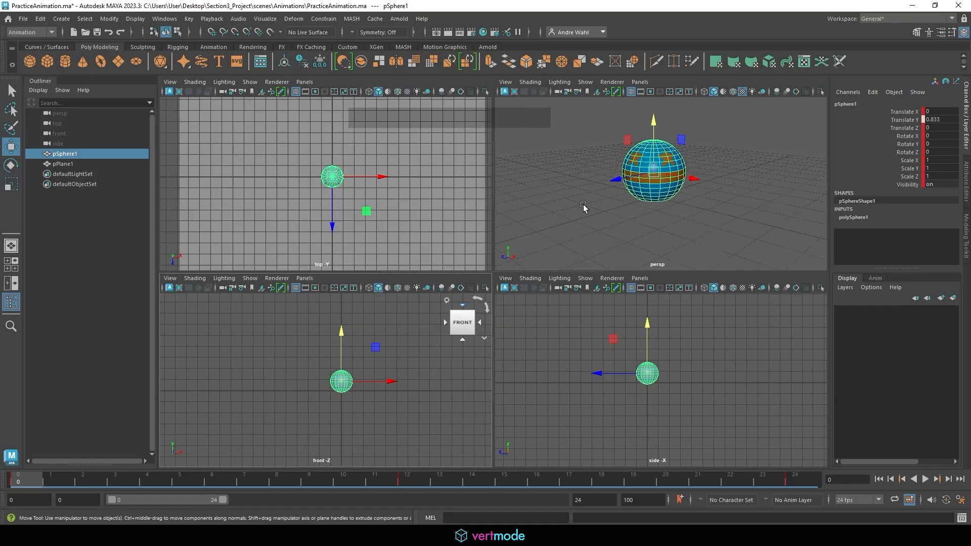
key("space")
key("space")
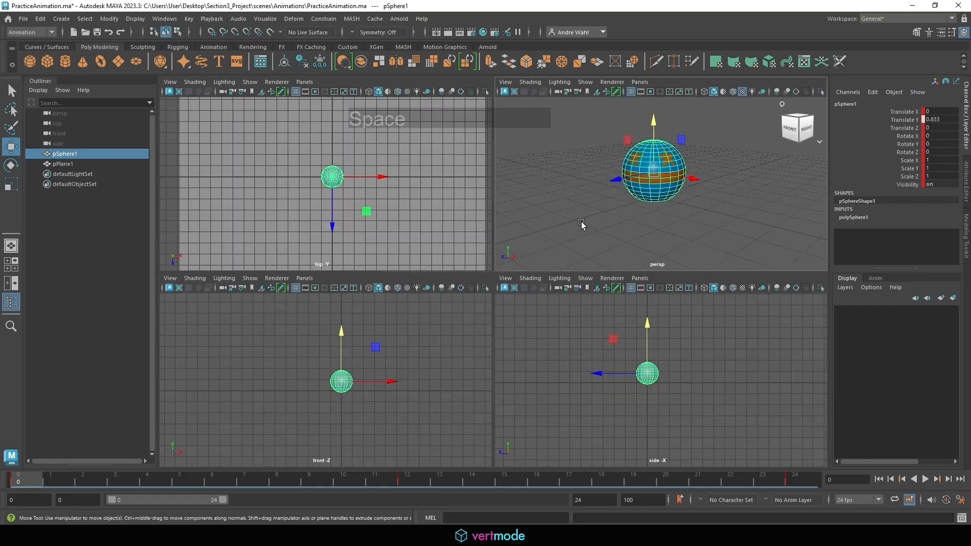
Step: Maximize the front view and move the ball along Y to about 1.002 so its underside meets the ground line
key("space")
right_click_drag(381, 303, 568, 338, "alt")
left_click_drag(478, 296, 472, 279)
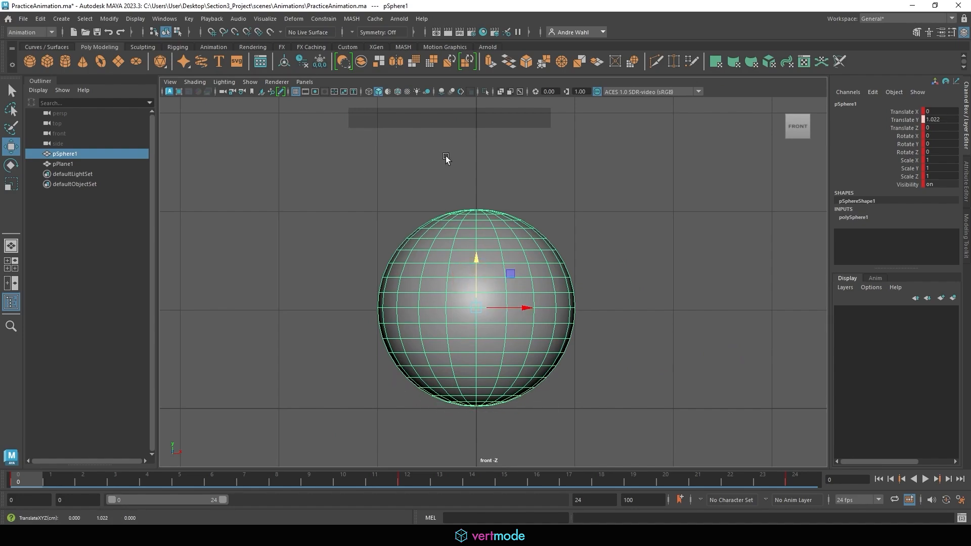
left_click_drag(450, 115, 469, 113)
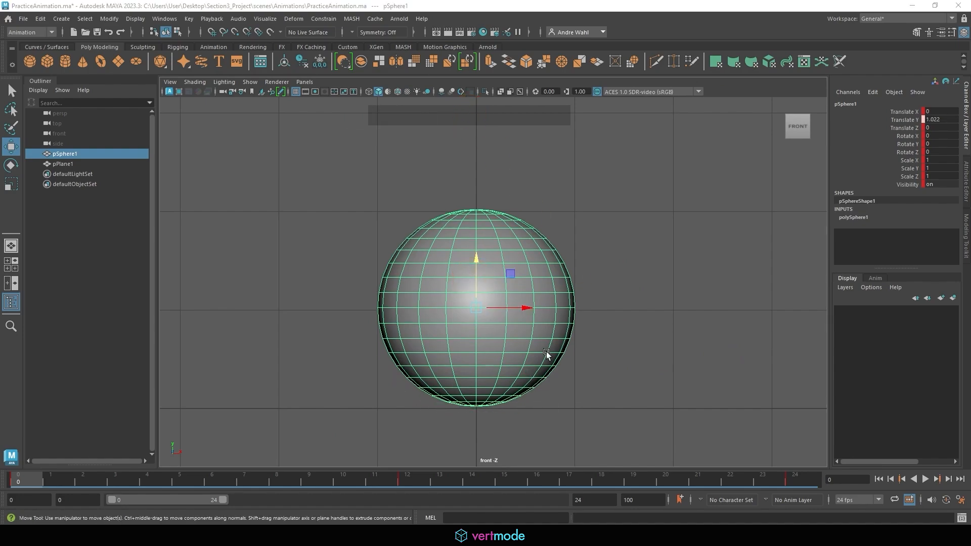
left_click_drag(476, 271, 477, 274)
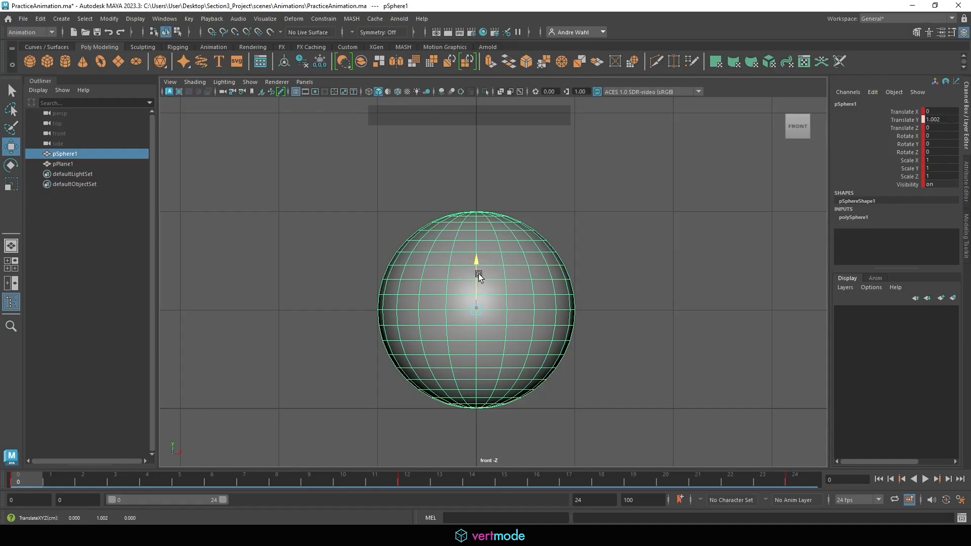
Step: Set the ball's Translate Y to 1 at frame 0 and scrub the timeline without setting a key
double_click(933, 118)
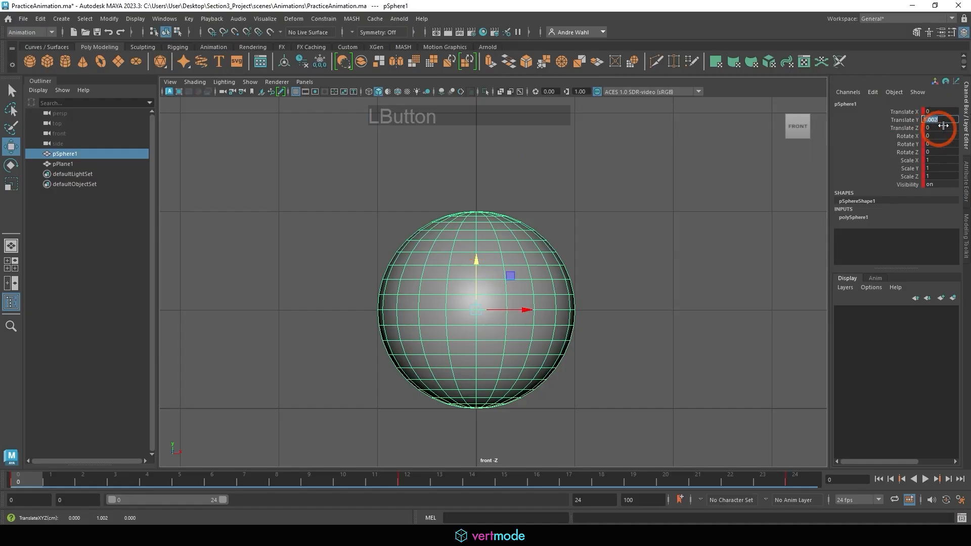
type("1")
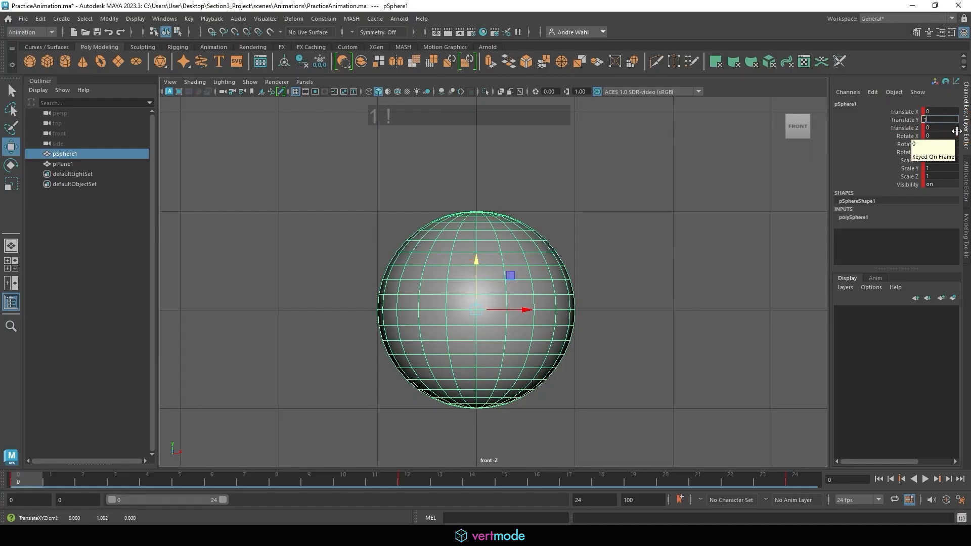
key("KP_Enter")
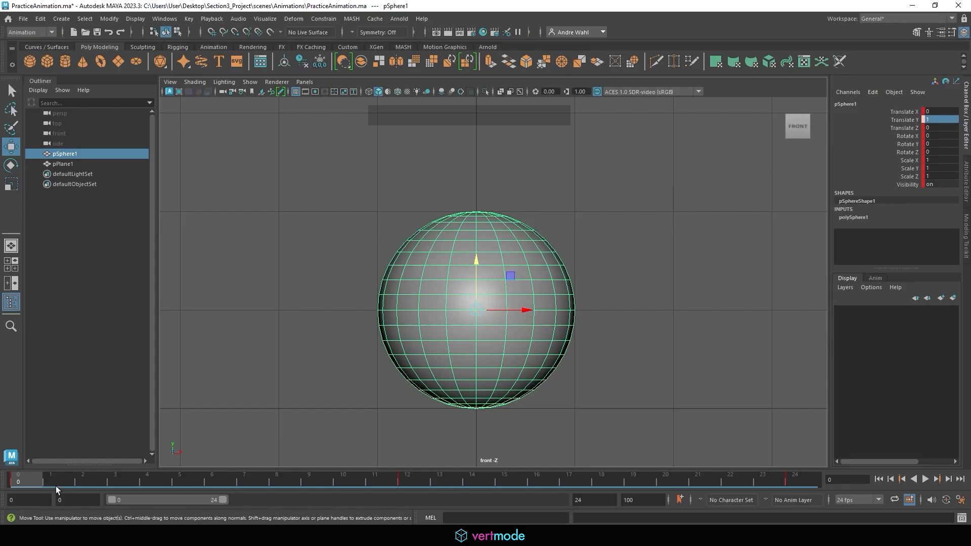
left_click_drag(63, 482, 18, 482)
Step: Set the ball's Translate Y to 1 at frame 0 and key it
left_click(944, 122)
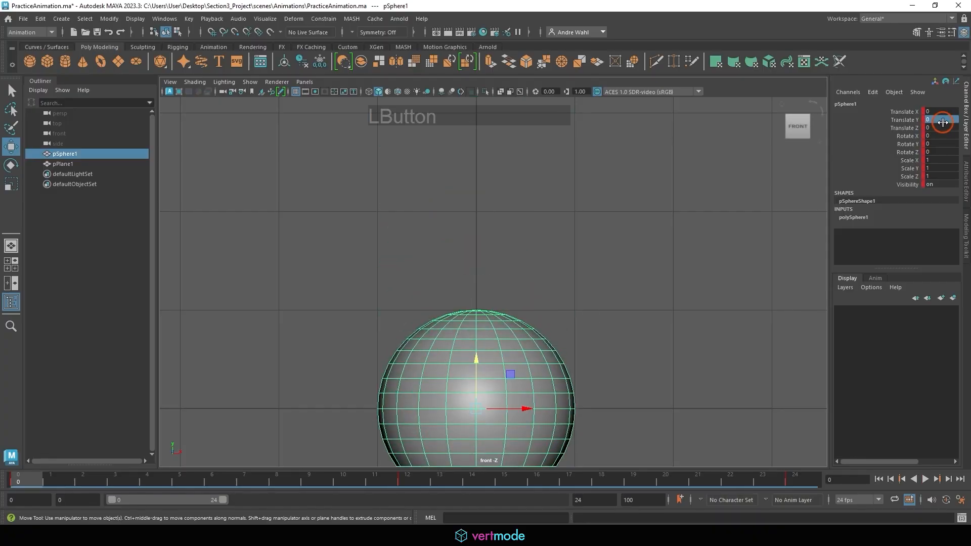
type("1")
key("KP_Enter")
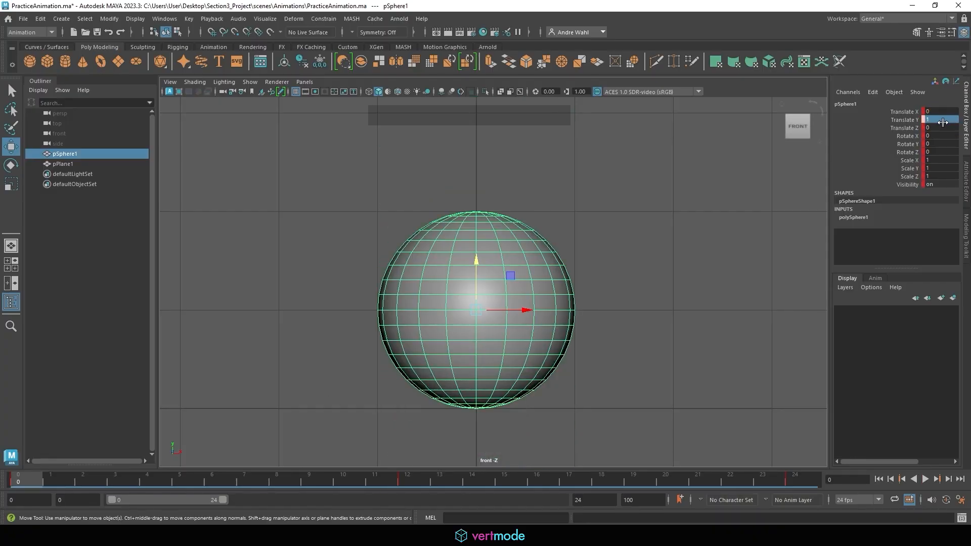
key("s")
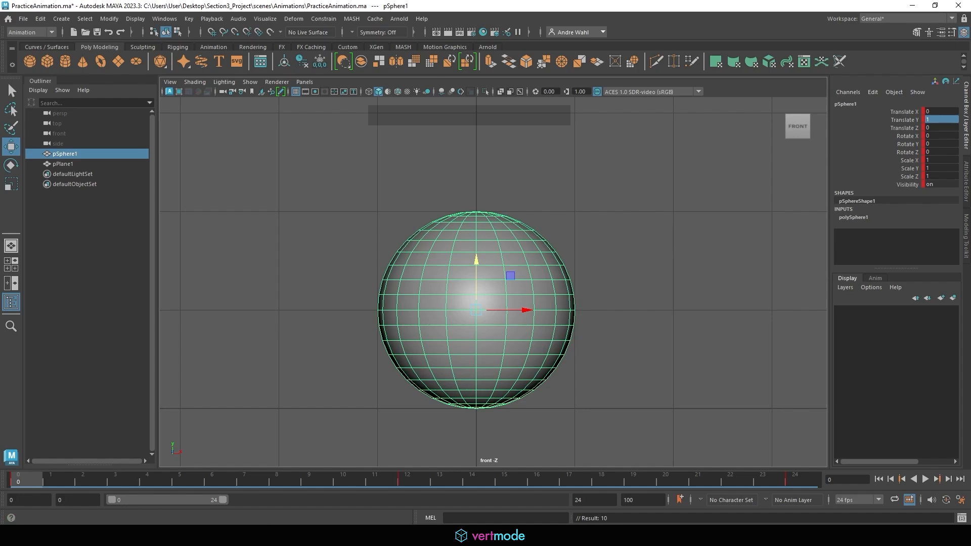
mouse_move(593, 176)
left_mouse_down()
mouse_move(586, 194)
mouse_move(597, 194)
left_mouse_up()
mouse_move(614, 198)
left_mouse_down()
mouse_move(631, 197)
mouse_move(632, 184)
left_mouse_up()
mouse_move(641, 180)
left_mouse_down()
mouse_move(723, 165)
mouse_move(724, 178)
mouse_move(746, 174)
mouse_move(745, 204)
left_mouse_up()
mouse_move(760, 170)
left_mouse_down()
mouse_move(761, 178)
mouse_move(770, 170)
left_mouse_up()
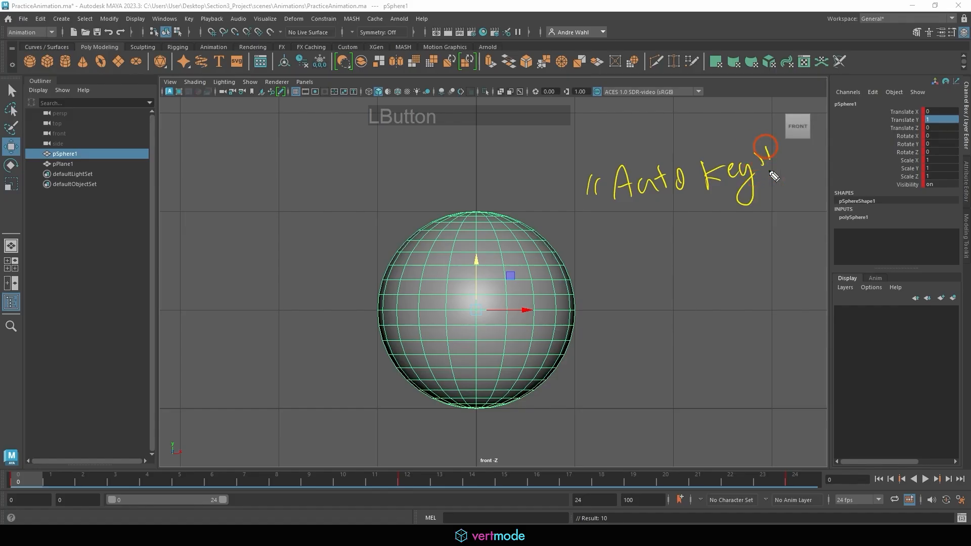
left_click_drag(594, 227, 781, 200)
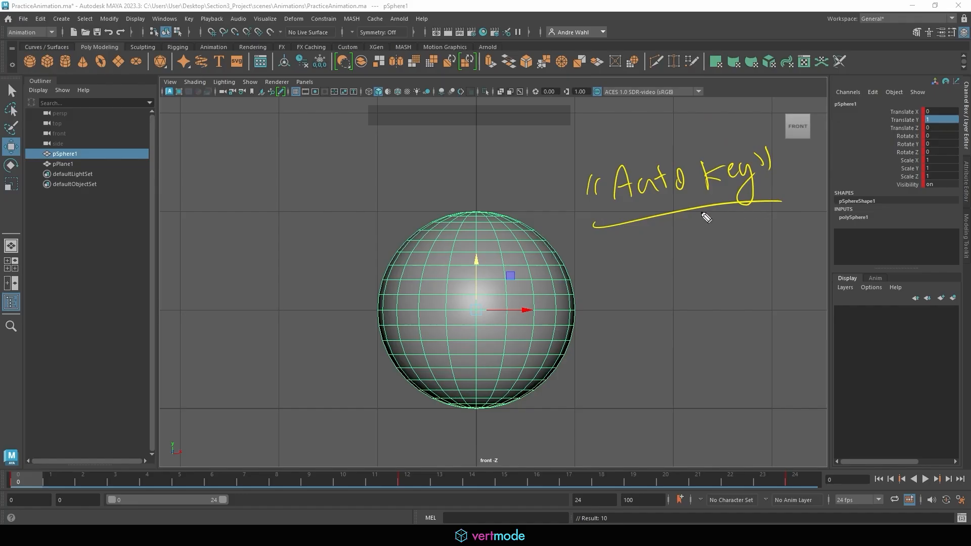
mouse_move(703, 214)
left_mouse_down()
mouse_move(697, 331)
mouse_move(908, 404)
mouse_move(949, 468)
left_mouse_up()
mouse_move(948, 517)
left_mouse_down()
mouse_move(957, 491)
mouse_move(934, 498)
mouse_move(939, 519)
left_mouse_up()
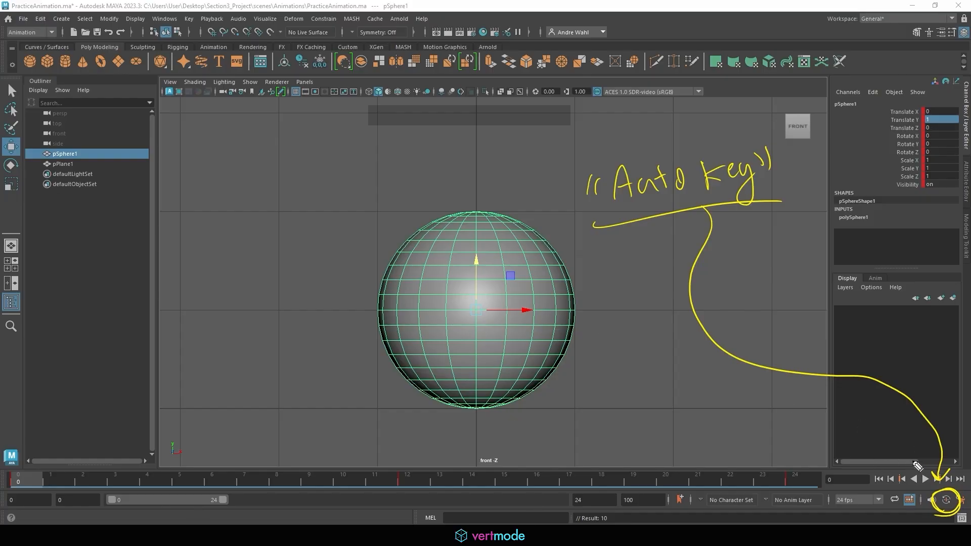
mouse_move(916, 464)
left_mouse_down()
mouse_move(890, 470)
mouse_move(893, 500)
mouse_move(930, 480)
mouse_move(911, 479)
left_mouse_up()
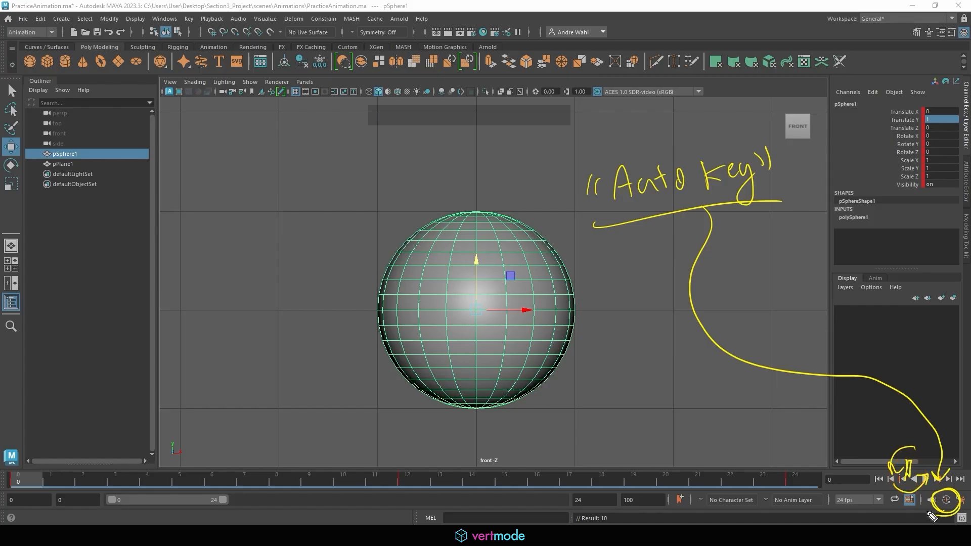
left_click(946, 509)
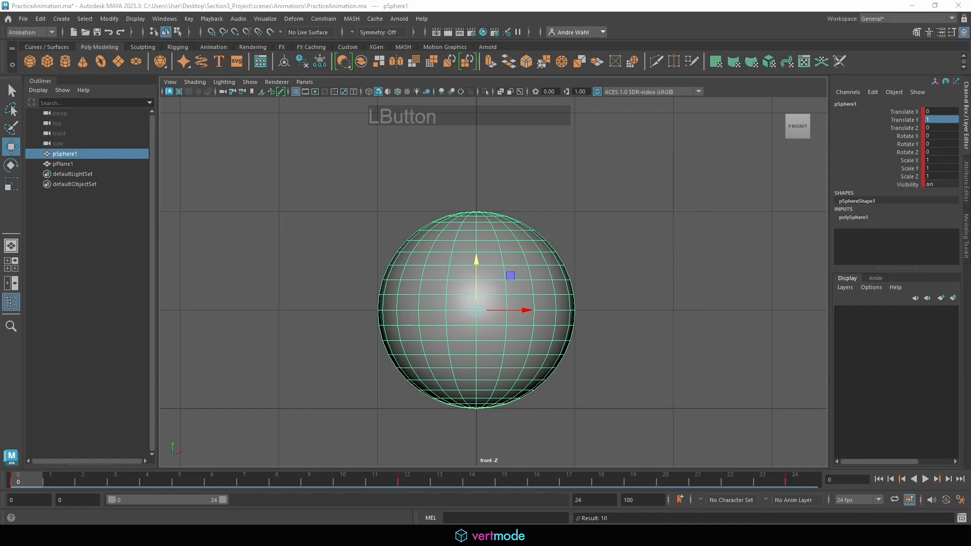
Step: Turn on automatic keyframing and, at frame 24, move the ball up along Y to about 0.718
left_click(944, 500)
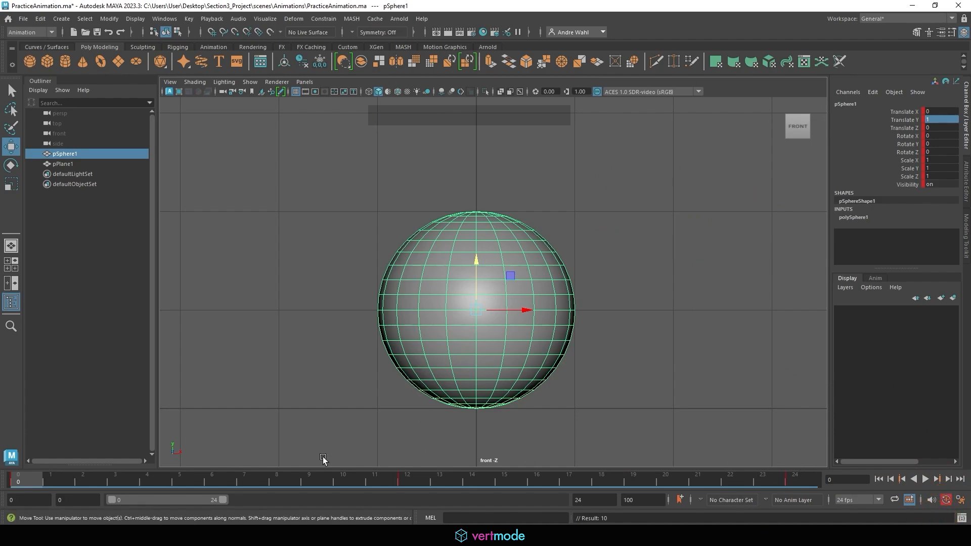
left_click_drag(70, 481, 854, 486)
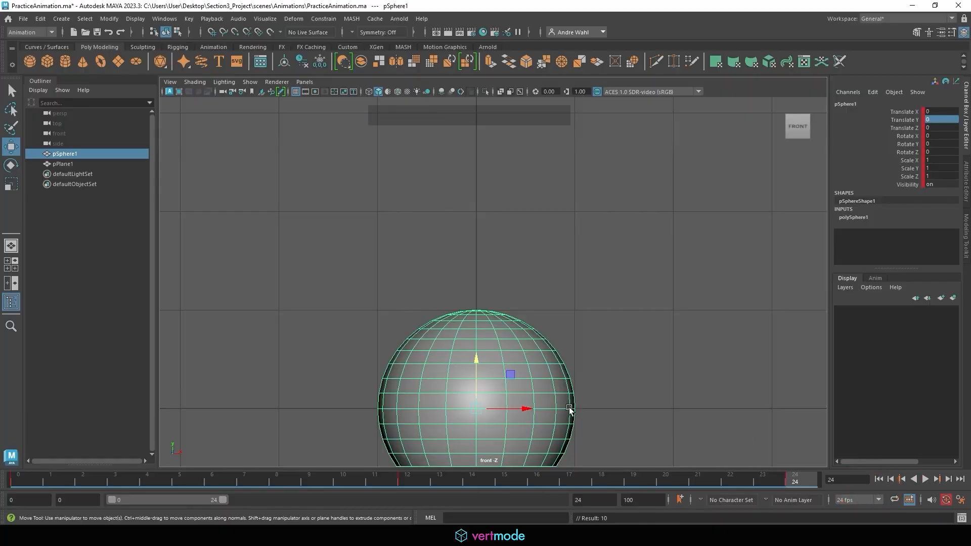
left_click_drag(483, 385, 470, 313)
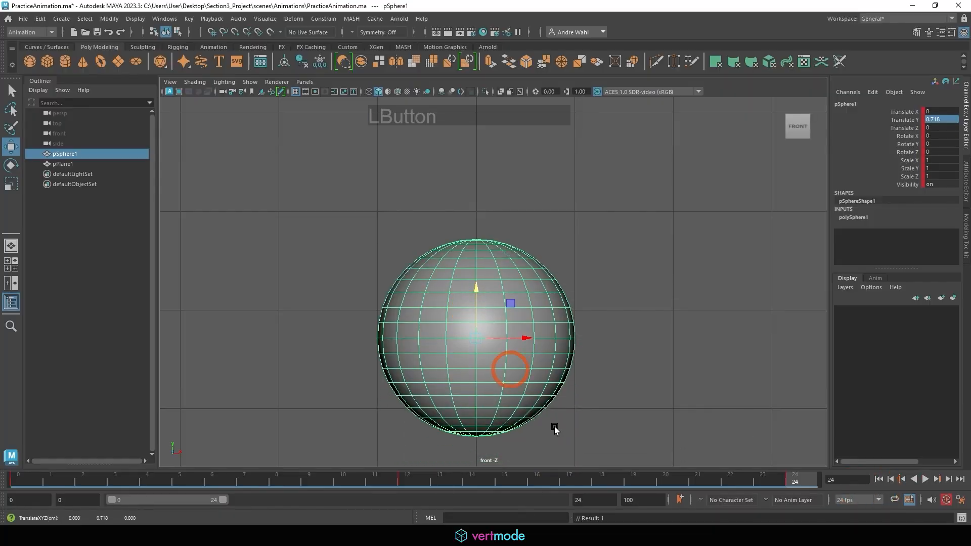
left_click(792, 482)
left_click_drag(792, 482, 857, 470)
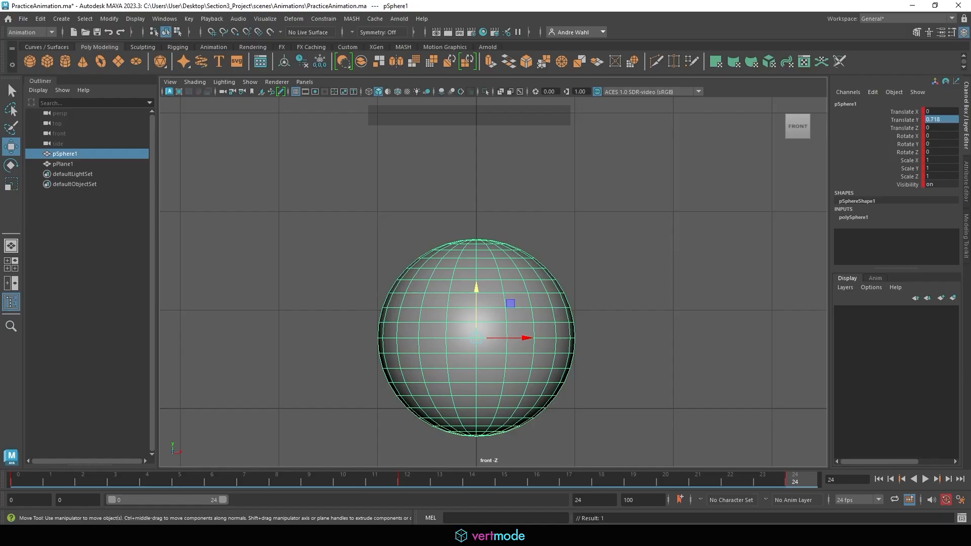
mouse_move(926, 135)
left_mouse_down()
mouse_move(918, 104)
mouse_move(912, 127)
mouse_move(892, 115)
left_mouse_up()
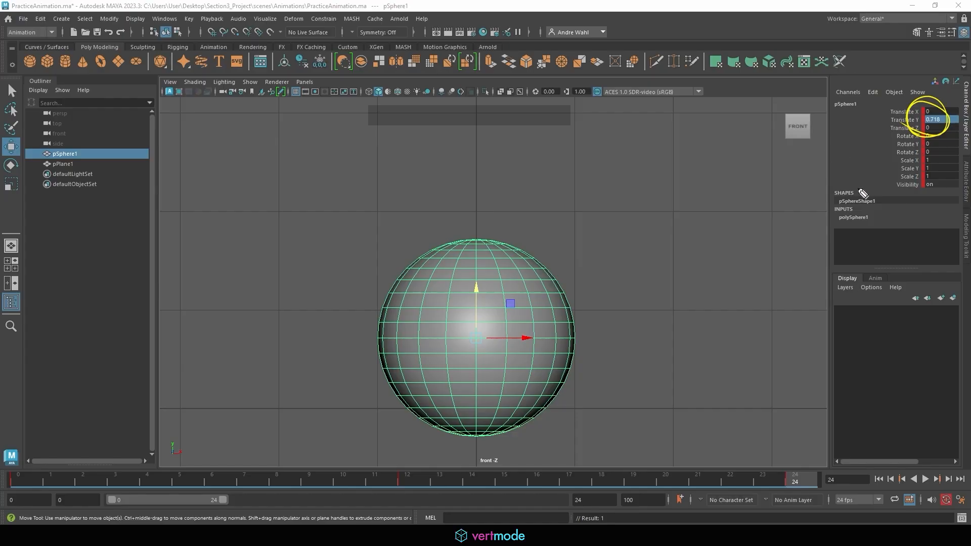
key("Escape")
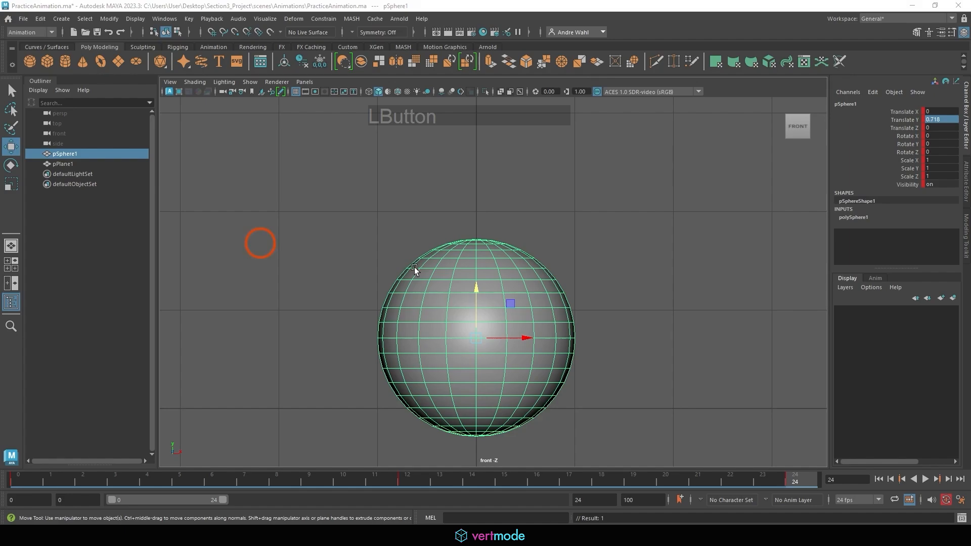
left_click(543, 262, "alt")
key("space")
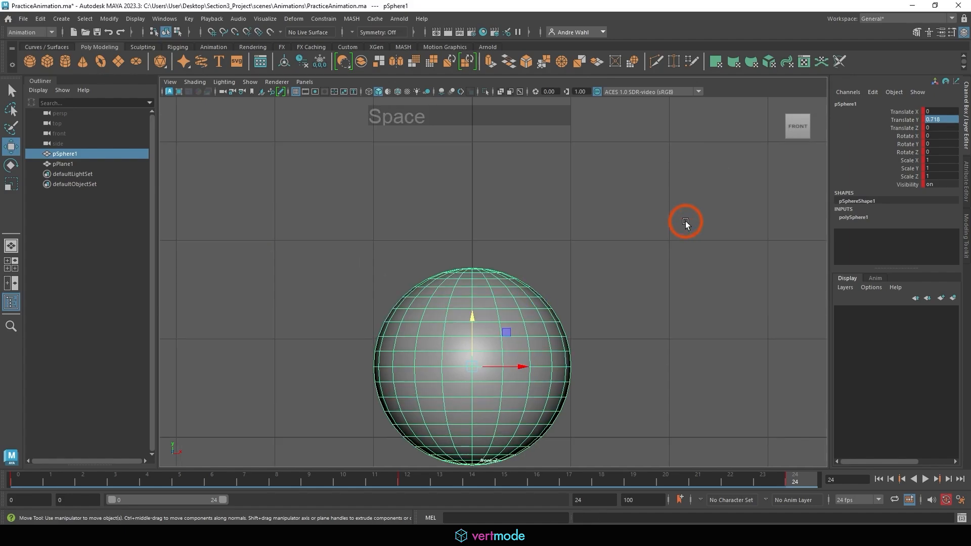
key("space")
key("space")
left_click(661, 273)
right_click_drag(661, 273, 510, 271, "alt")
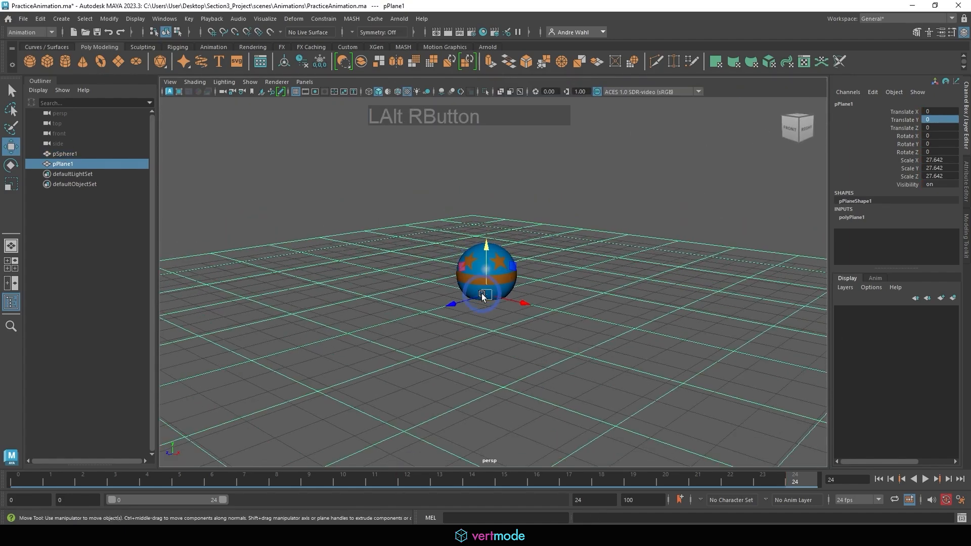
left_click_drag(483, 297, 393, 440)
left_click(371, 475)
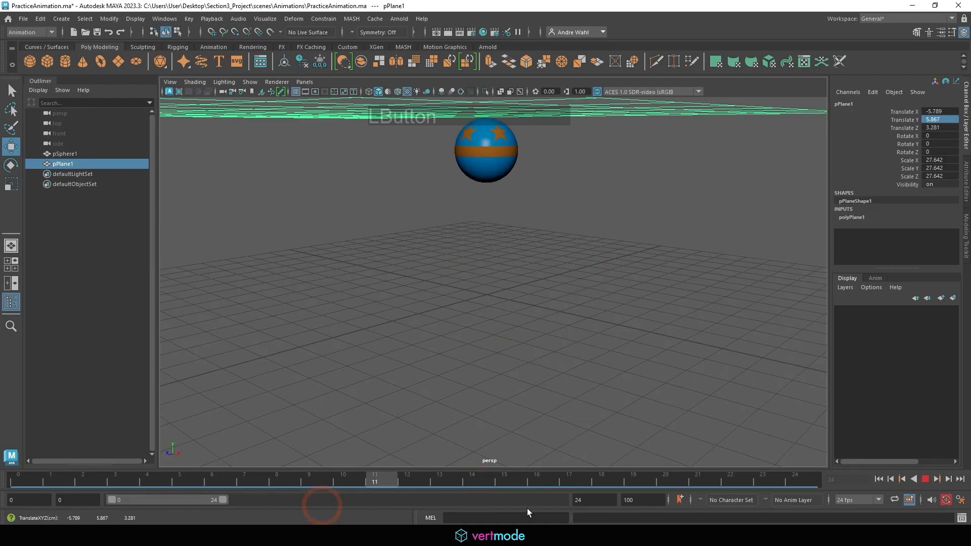
key("ctrl+z")
key("ctrl+z")
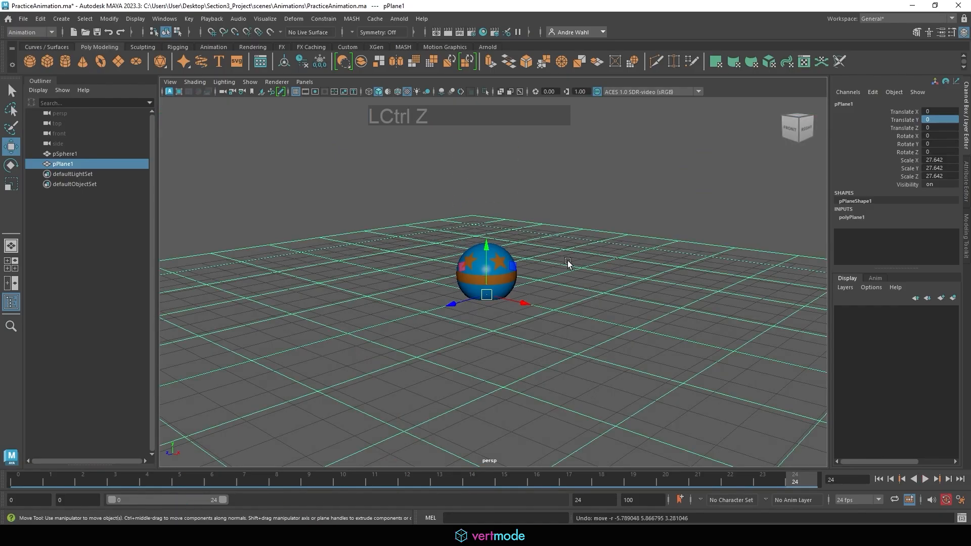
Step: Select the ball and set its Translate Y to 1 at frame 24, working in the front view
left_click(648, 192)
left_click(480, 275)
left_click_drag(401, 378, 425, 351, "alt")
key("space")
key("space")
right_click_drag(397, 352, 505, 277, "alt")
left_click(944, 119)
type("1")
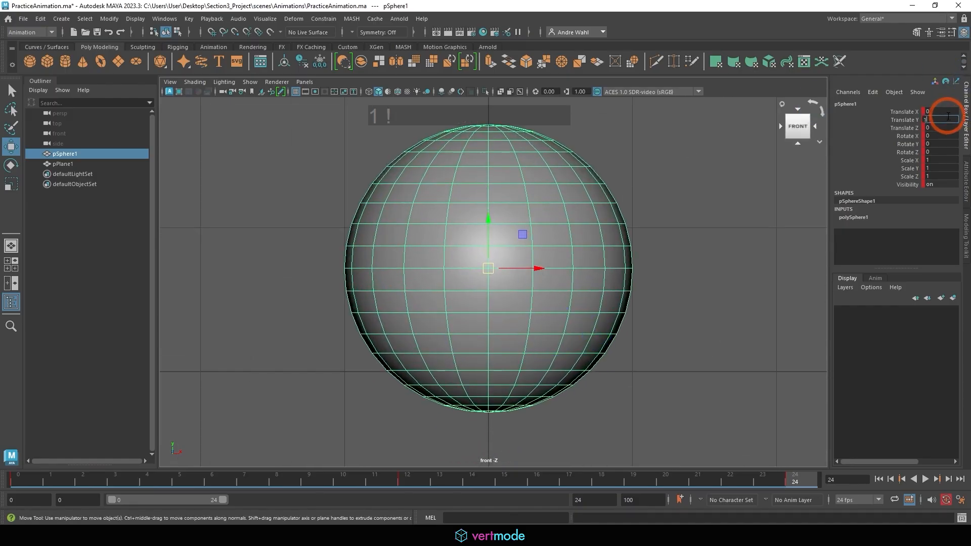
key("Return")
Step: Play the bounce from frame 0 in the perspective view, hide the grid, and stop playback
key("space")
key("space")
left_click_drag(624, 196, 657, 232, "alt")
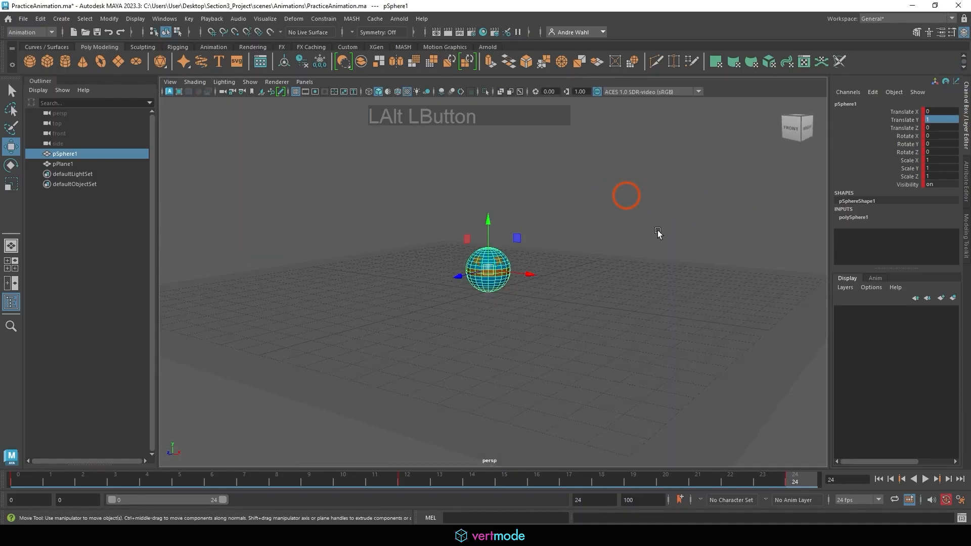
left_click(878, 478)
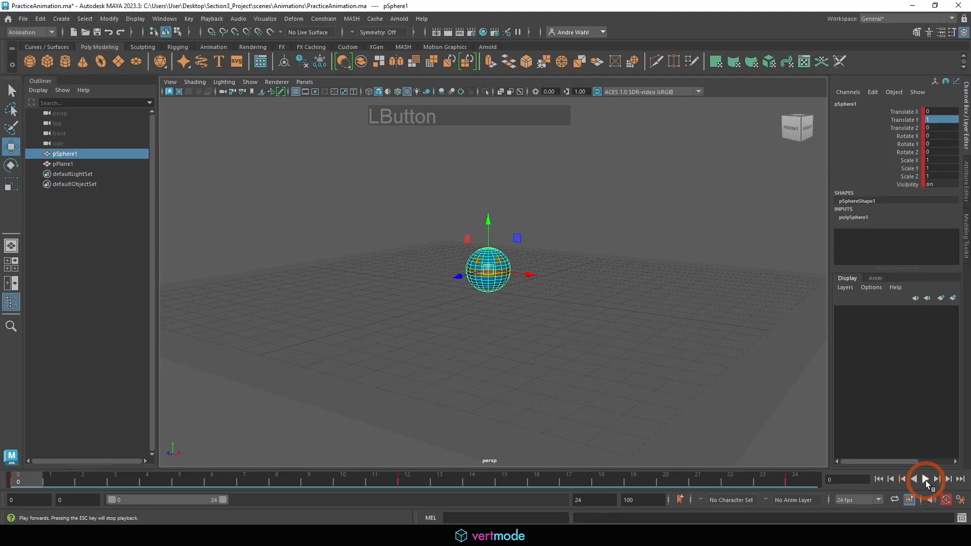
left_click(925, 479)
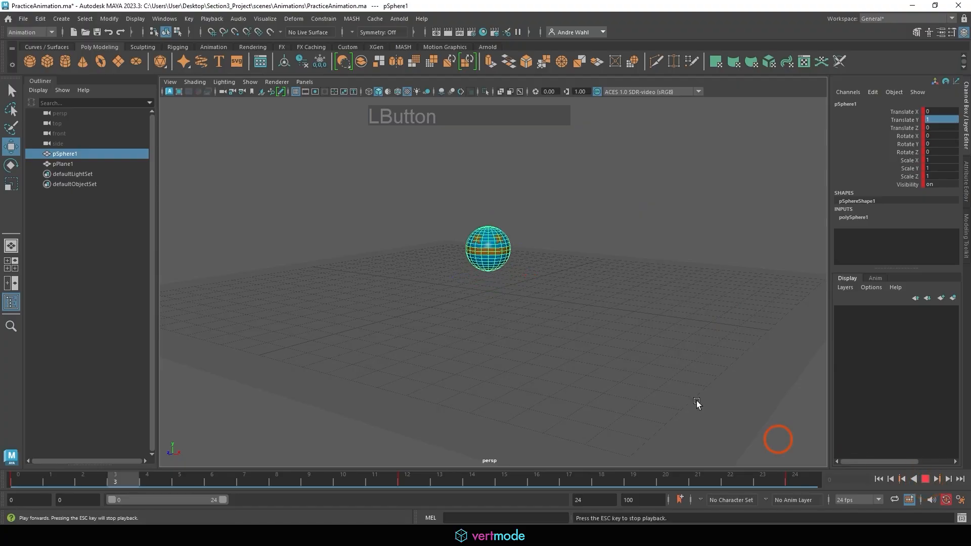
left_click_drag(522, 288, 511, 297, "alt")
left_click(297, 92)
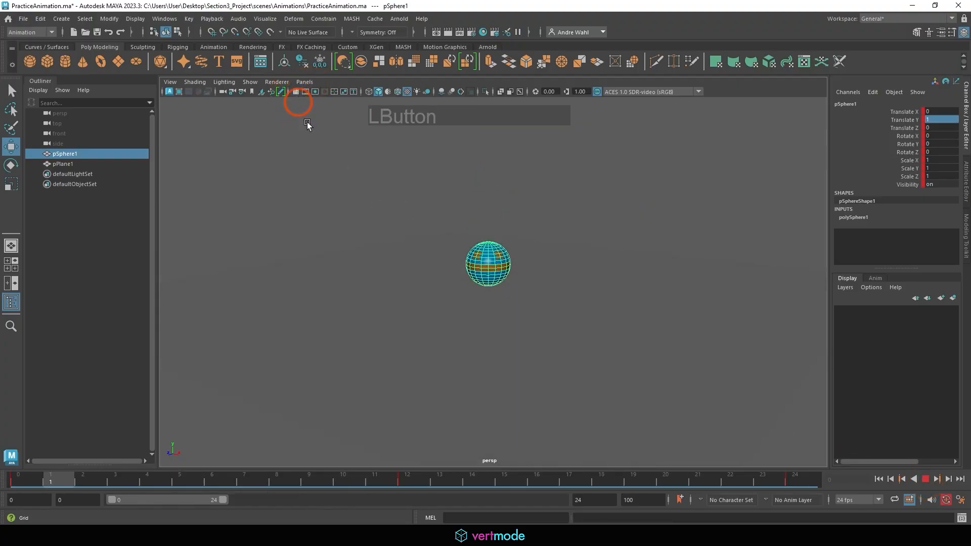
left_click_drag(308, 123, 408, 219, "alt")
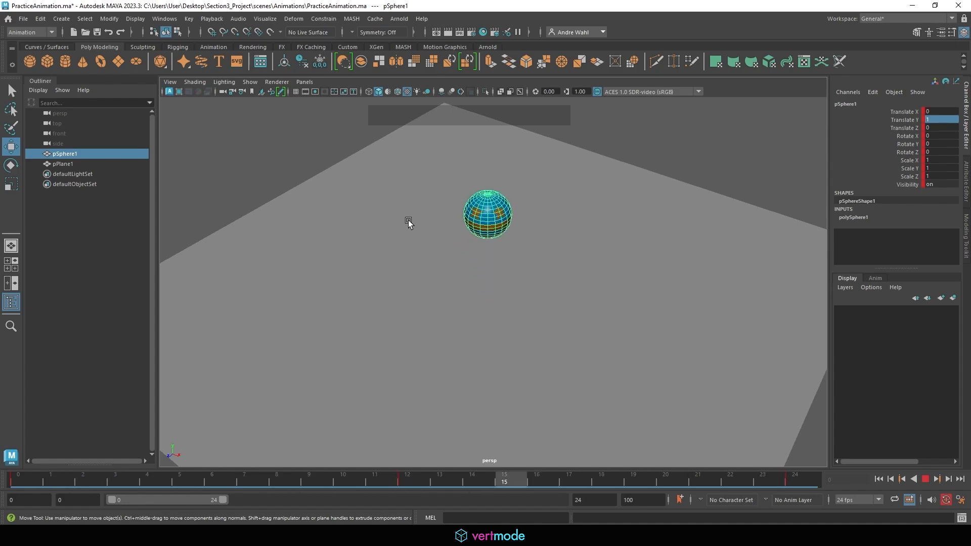
key("Escape")
Step: Frame the ball and squash it at frame 0 by scaling it to about 1.274 in X, 0.34 in Y and 1.261 in Z
key("f")
left_click_drag(640, 260, 507, 255, "alt")
key("r")
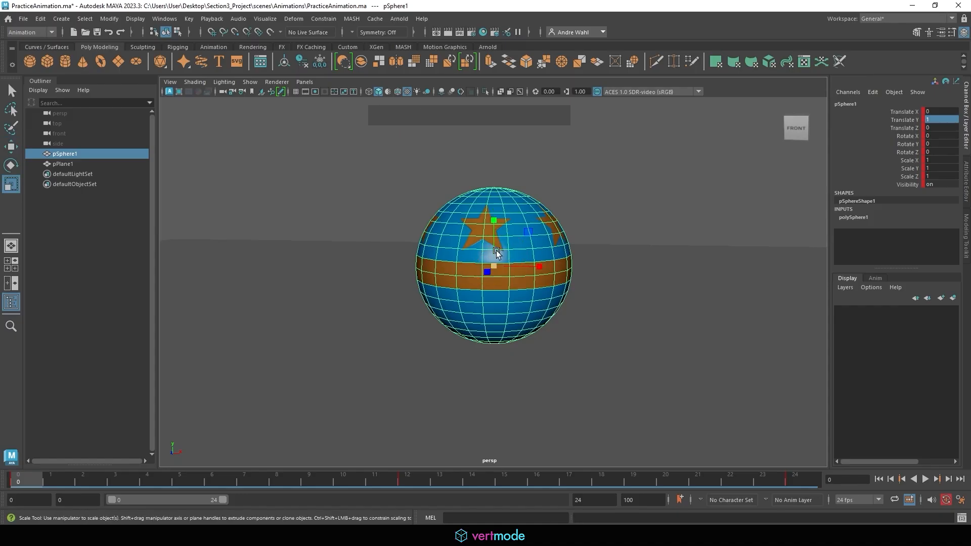
left_click_drag(492, 221, 502, 253)
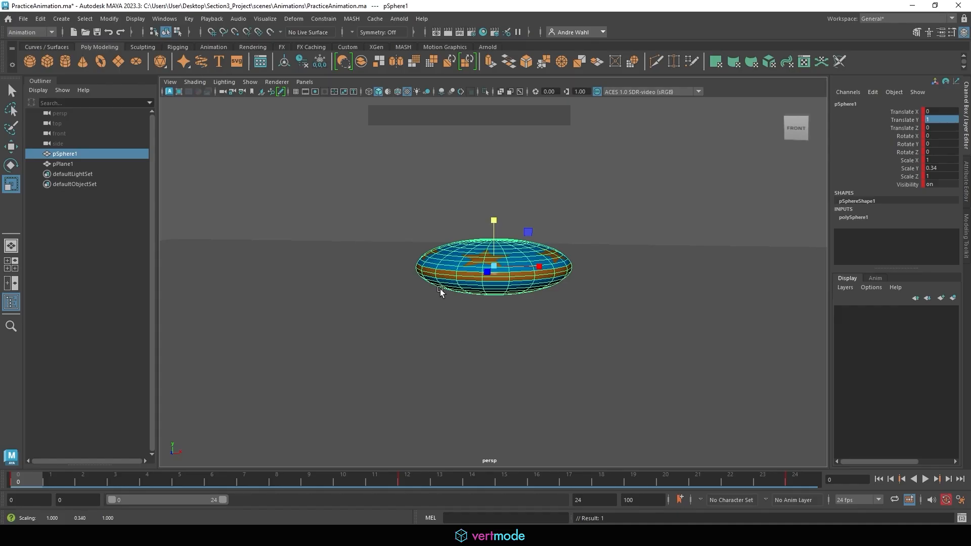
left_click_drag(402, 298, 462, 339, "alt")
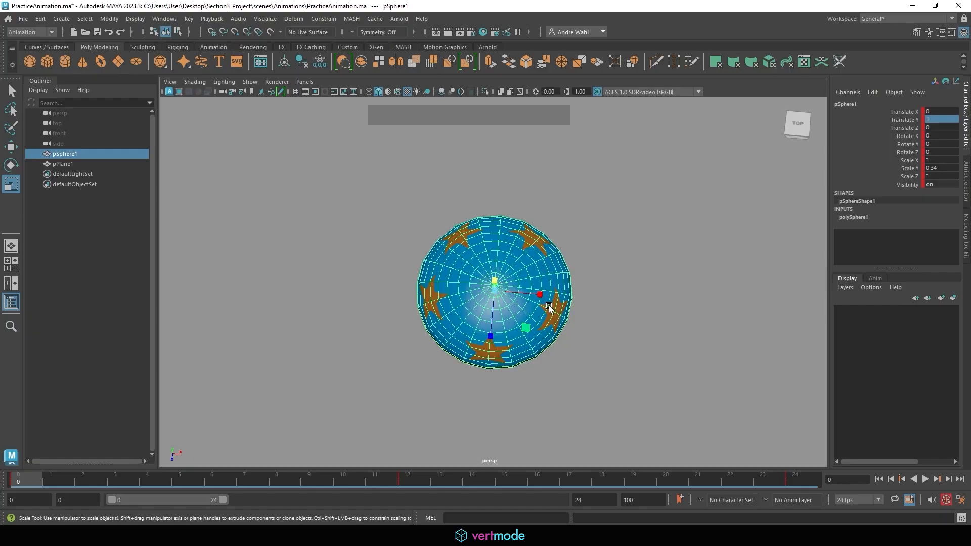
left_click_drag(549, 307, 553, 296)
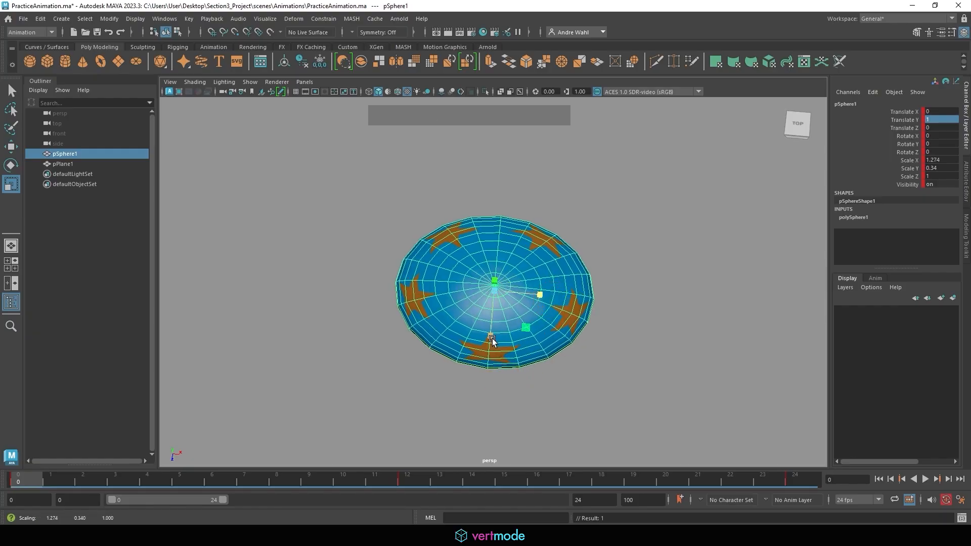
left_click_drag(492, 340, 483, 399)
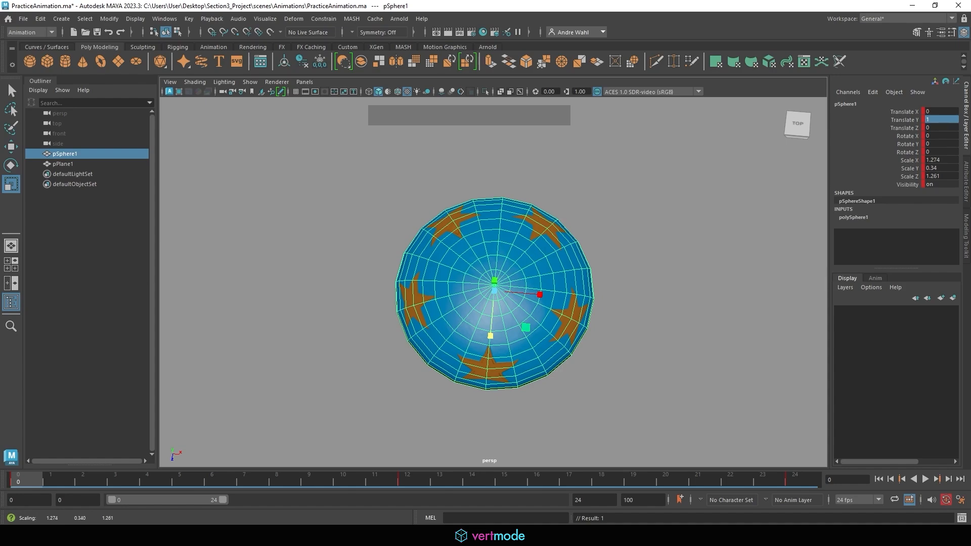
Step: Set the ball's Scale Y to 0.5 at frame 0 and check the squash from the front
mouse_move(931, 146)
left_mouse_down()
mouse_move(921, 187)
mouse_move(882, 149)
left_mouse_up()
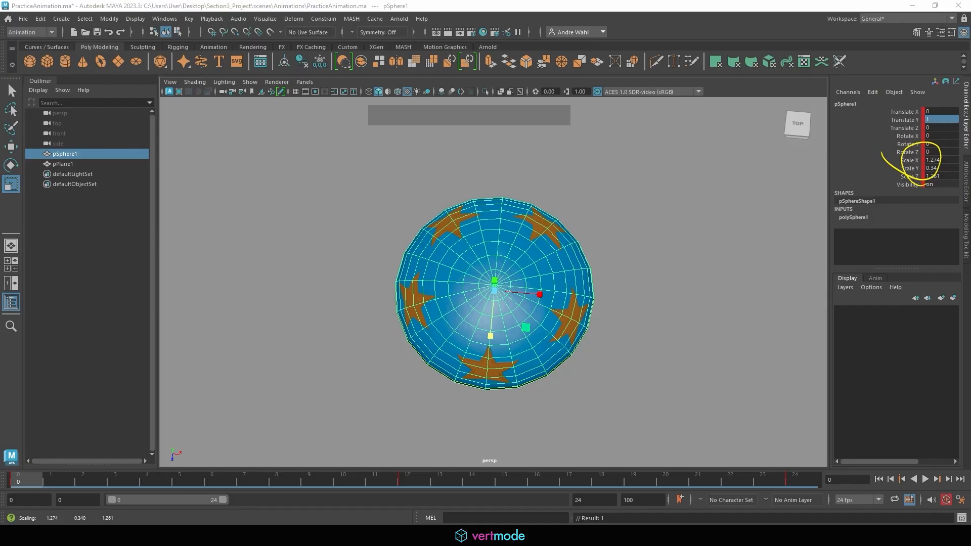
double_click(932, 168)
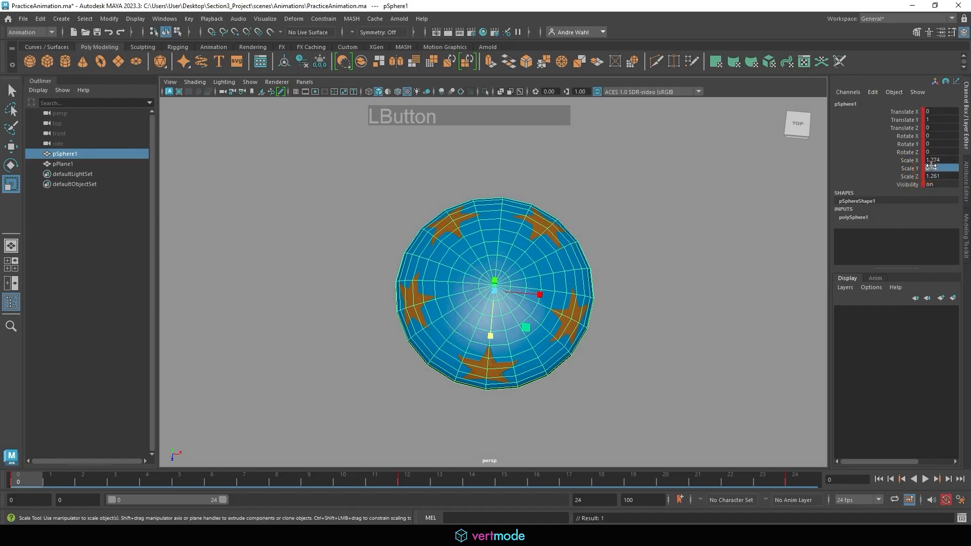
key("KP_Enter")
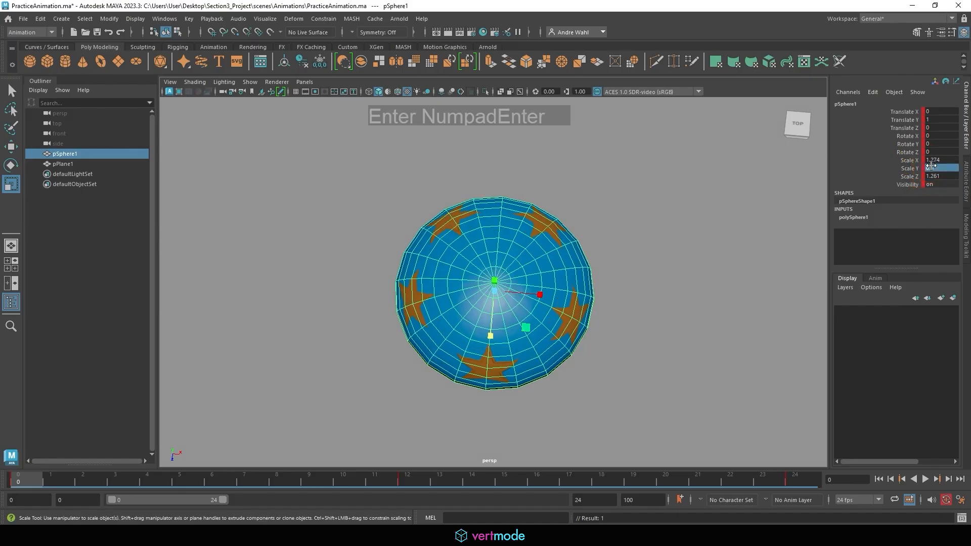
left_click_drag(604, 367, 611, 295, "alt")
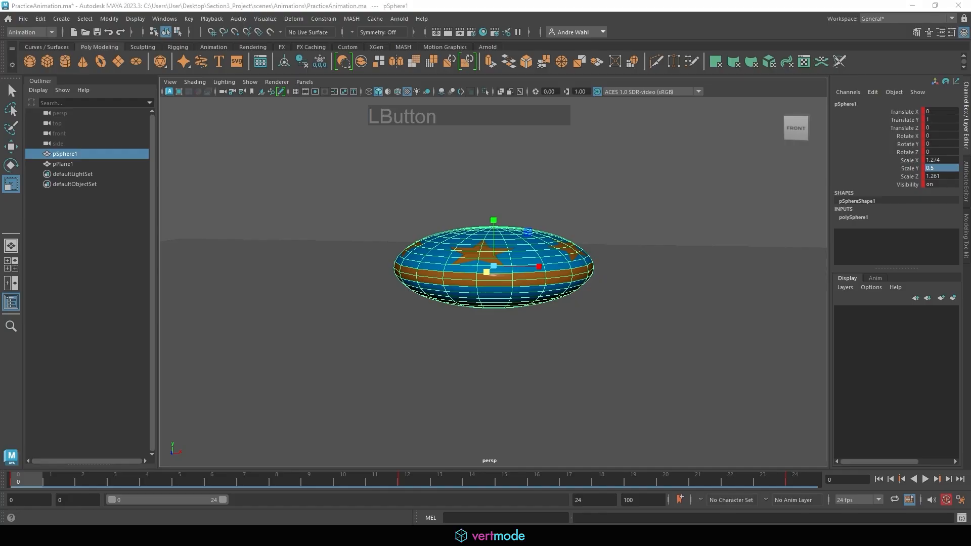
mouse_move(526, 233)
left_mouse_down()
mouse_move(514, 247)
mouse_move(534, 292)
mouse_move(539, 276)
mouse_move(621, 259)
mouse_move(603, 269)
left_mouse_up()
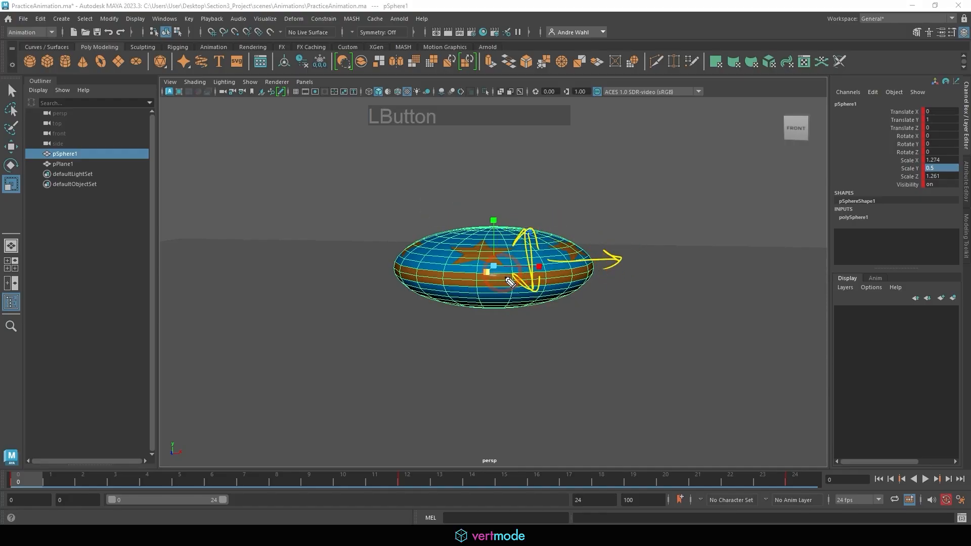
mouse_move(516, 265)
left_mouse_down()
mouse_move(475, 262)
mouse_move(493, 273)
left_mouse_up()
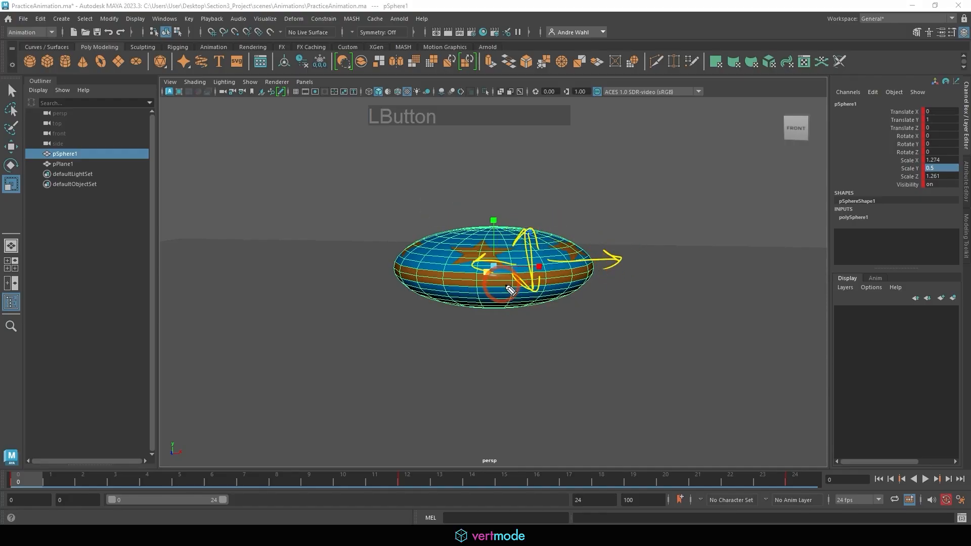
mouse_move(604, 231)
left_mouse_down()
mouse_move(602, 214)
mouse_move(603, 232)
mouse_move(642, 234)
left_mouse_up()
left_click(614, 225)
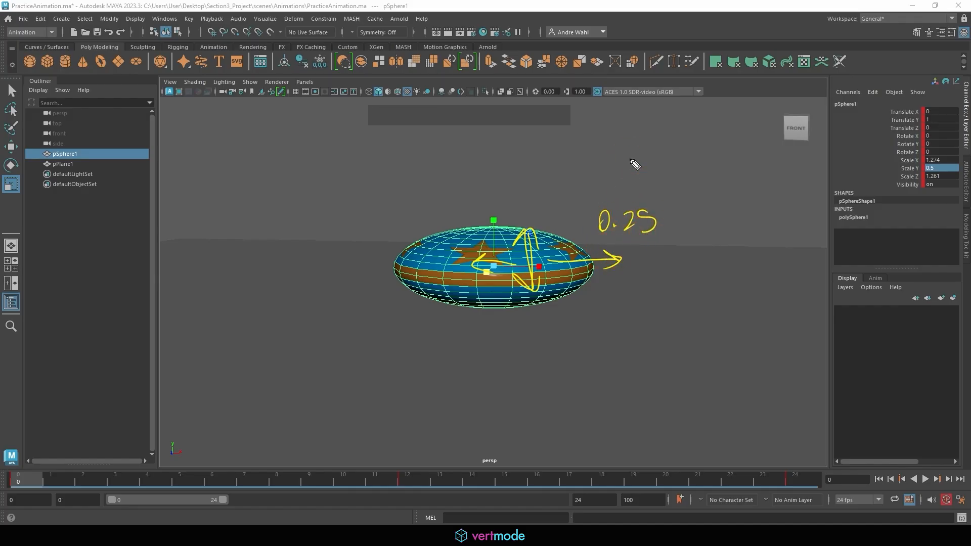
left_click(680, 248)
Step: Set the ball's Scale X and Scale Z to 1.25 at frame 0
left_click(950, 161)
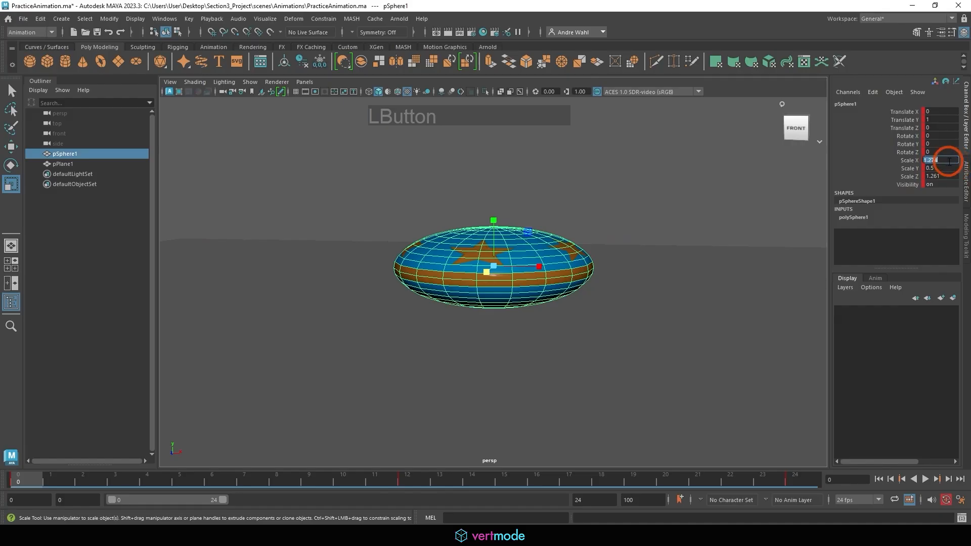
type("1")
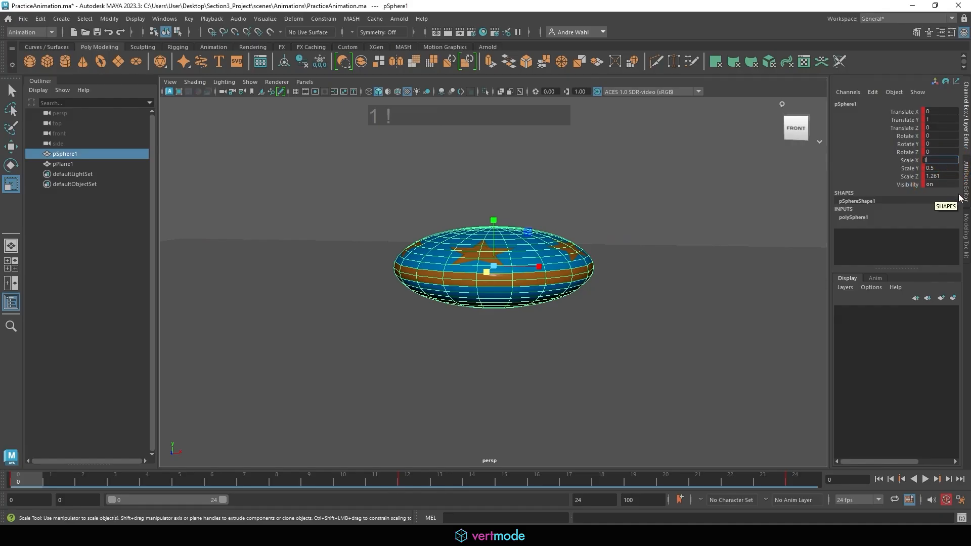
type(".25")
key("KP_Enter")
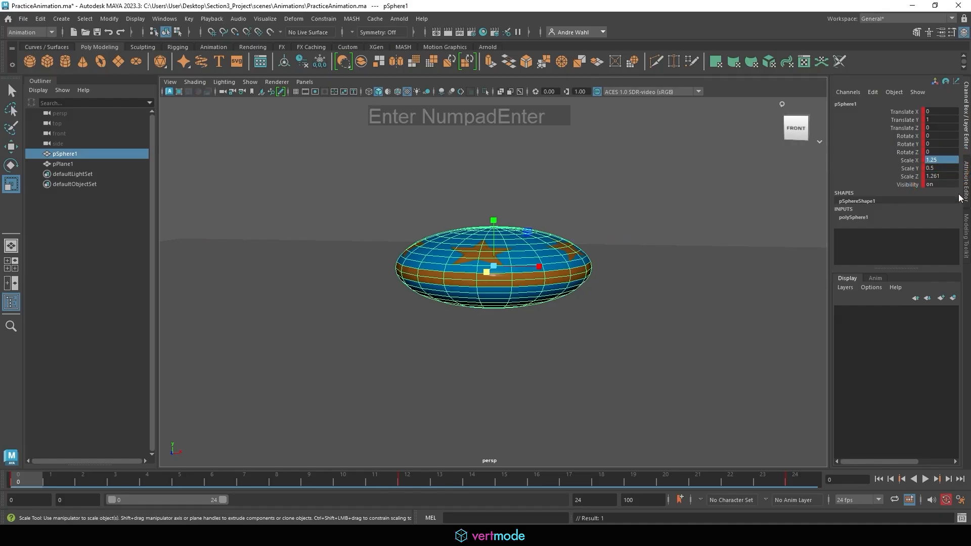
left_click(942, 176)
type("1.25")
key("KP_Enter")
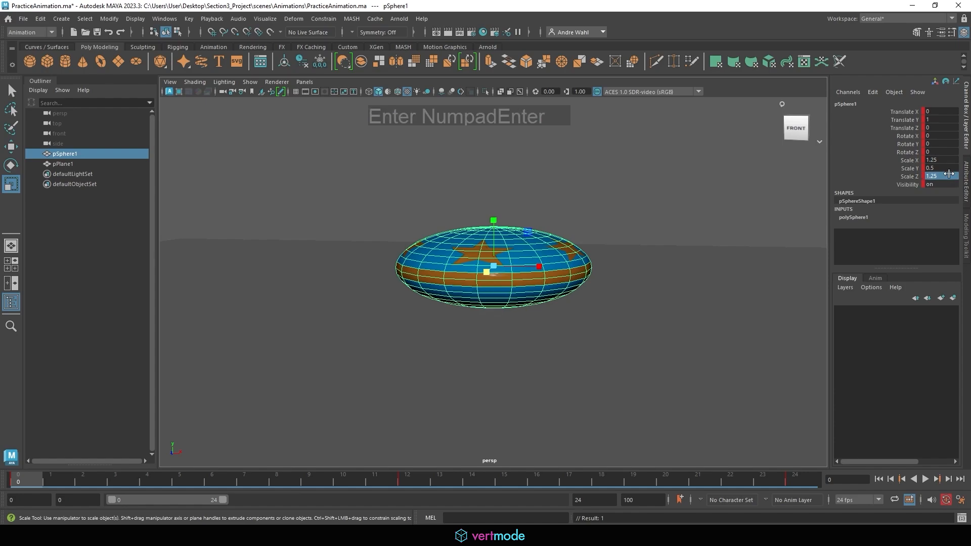
Step: Show the front and perspective views side by side and move the squashed ball down along Y to about 0.499, resting on the ground line
left_click_drag(523, 220, 520, 223, "alt")
right_click_drag(505, 227, 354, 258, "alt")
left_click_drag(397, 249, 405, 242, "alt")
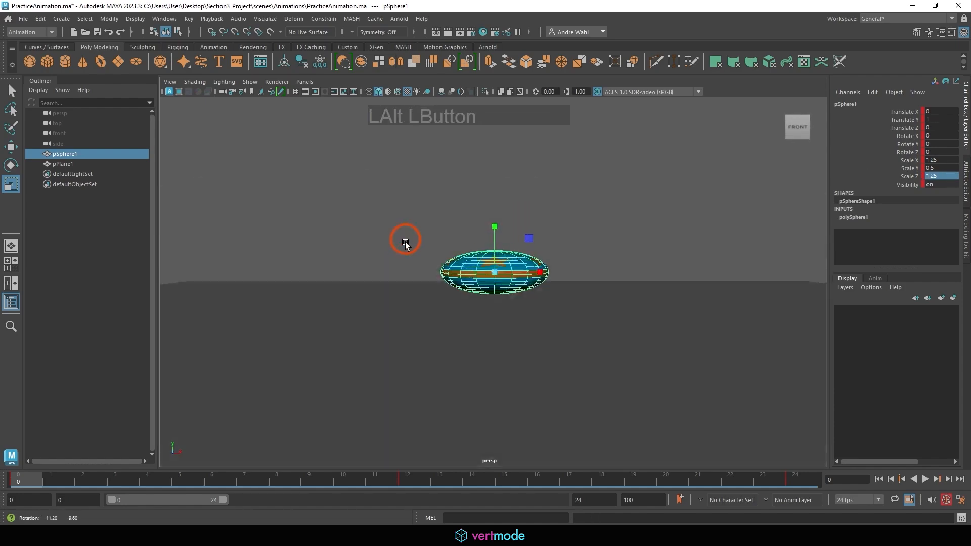
key("w")
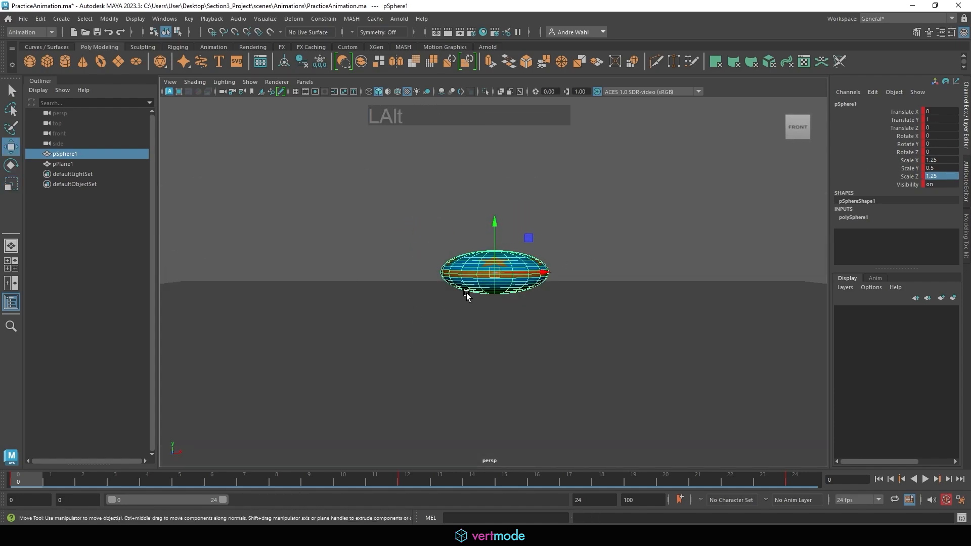
left_click_drag(466, 293, 447, 249, "alt")
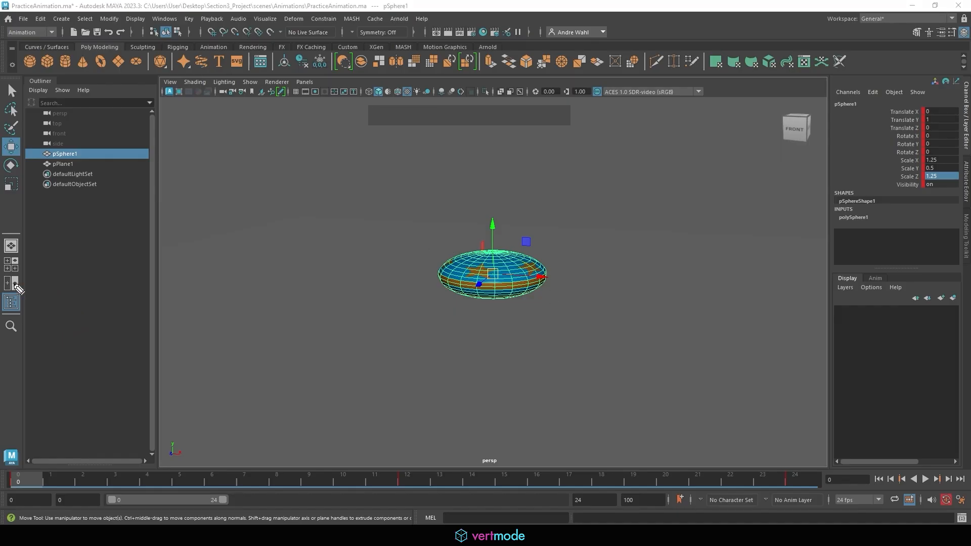
mouse_move(14, 294)
left_mouse_down()
mouse_move(3, 276)
mouse_move(3, 307)
left_mouse_up()
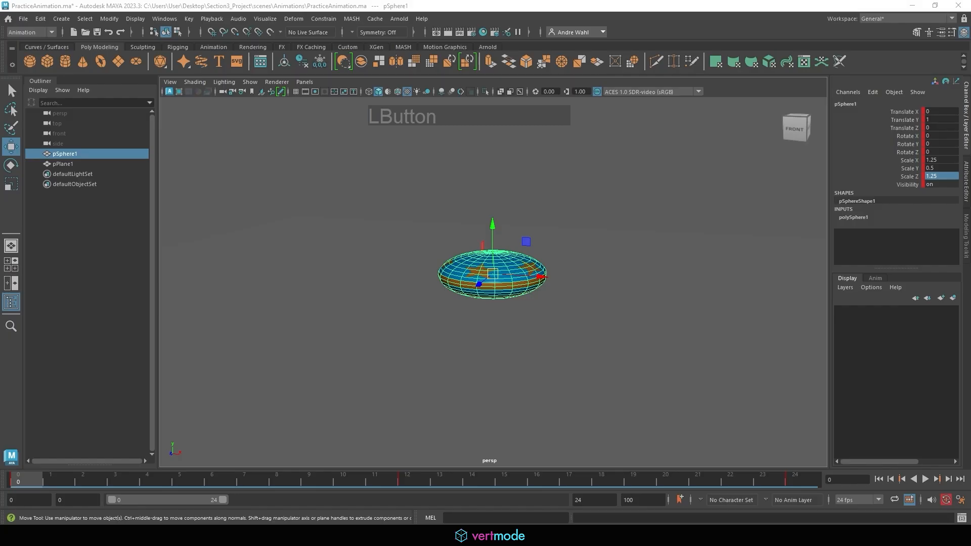
left_click(11, 283)
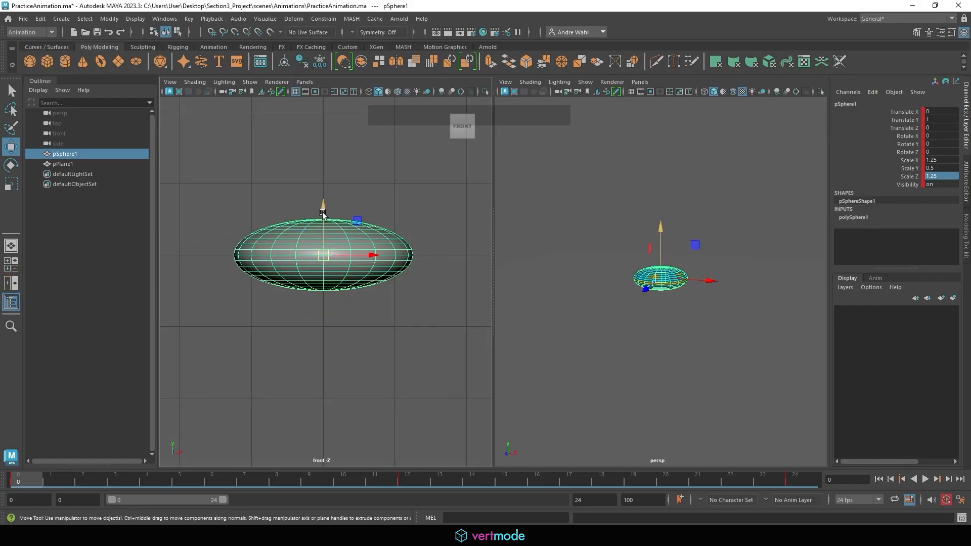
left_click_drag(322, 214, 321, 250)
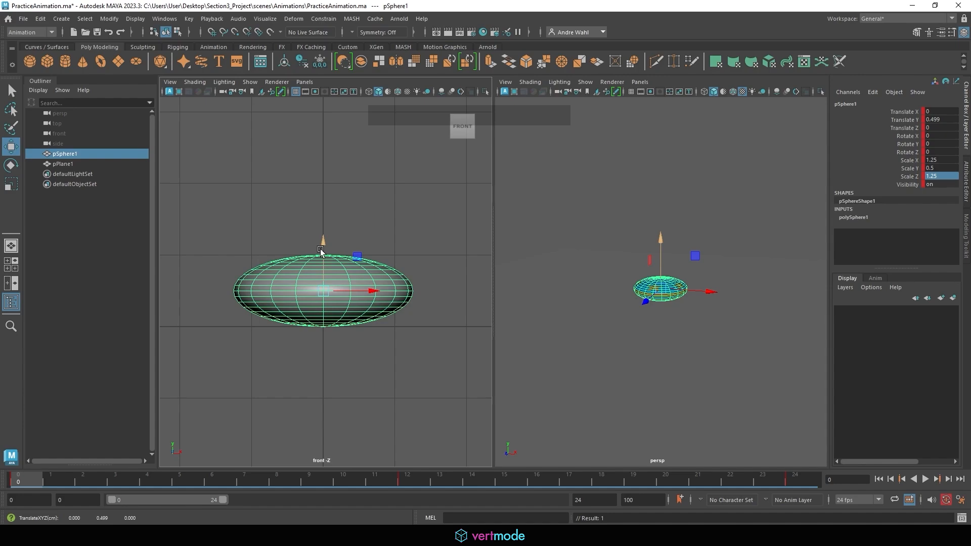
left_click(321, 250)
Step: Scrub the opening frames and examine the squashed ball against the floor up close in the perspective view
mouse_move(20, 481)
left_mouse_down()
mouse_move(184, 493)
mouse_move(730, 490)
mouse_move(20, 483)
mouse_move(578, 477)
mouse_move(20, 481)
left_mouse_up()
left_click_drag(678, 281, 570, 278, "alt")
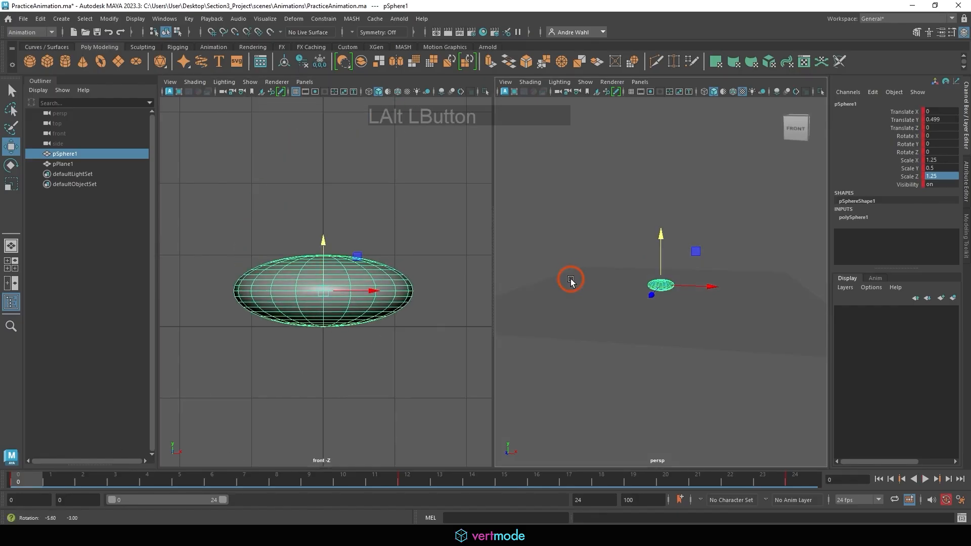
right_click_drag(570, 278, 685, 314, "alt")
middle_click_drag(685, 314, 688, 342, "alt")
left_click_drag(61, 467, 18, 478)
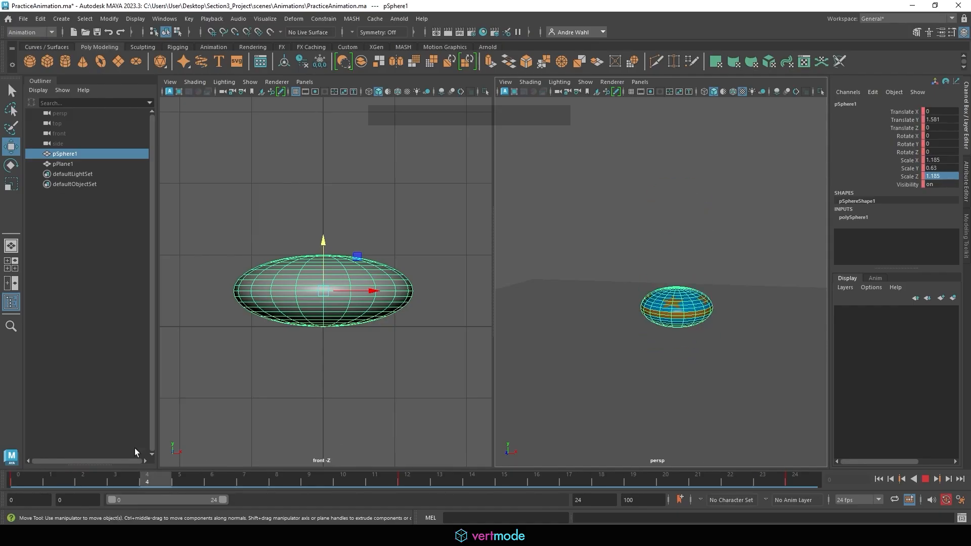
Step: Set the ball's Scale Y to 1.5 at frame 4
left_click(154, 474)
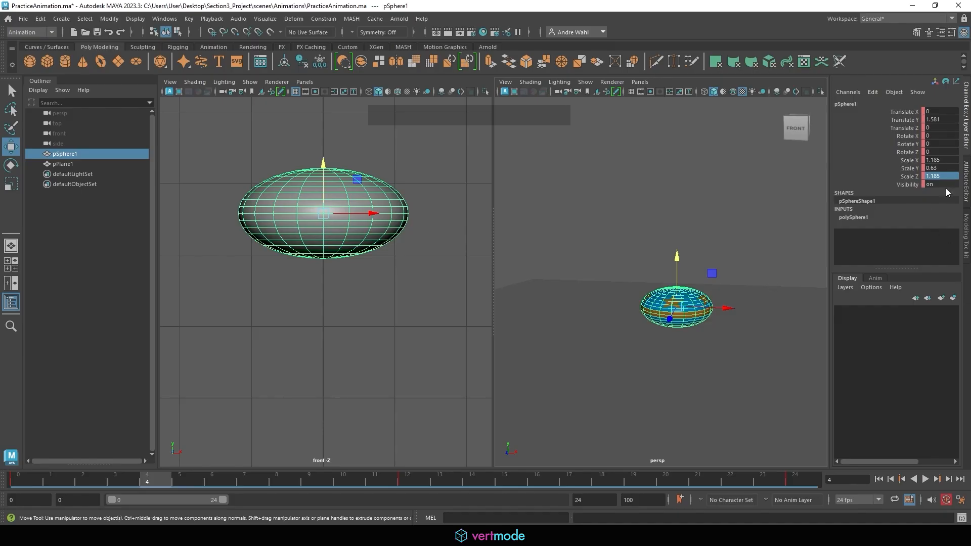
double_click(936, 169)
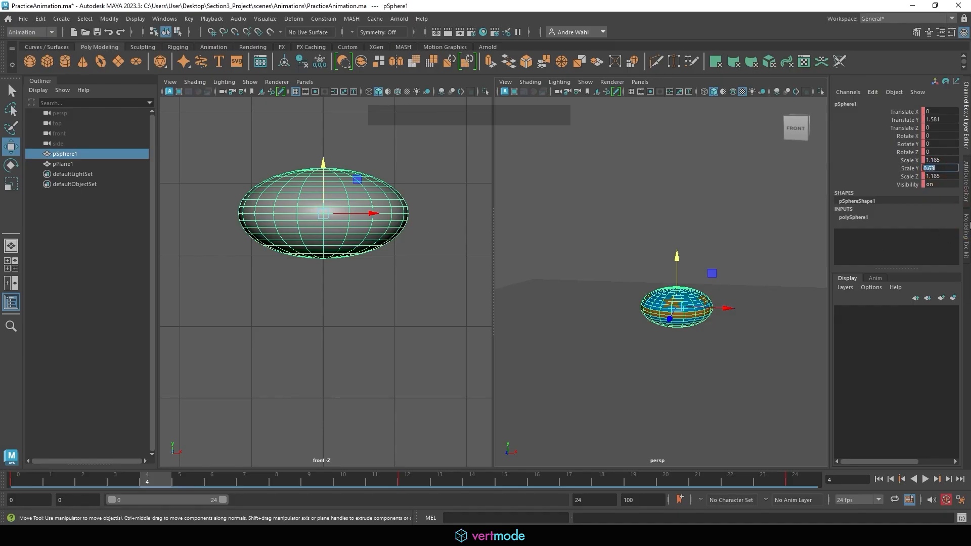
type("1.5")
key("KP_Enter")
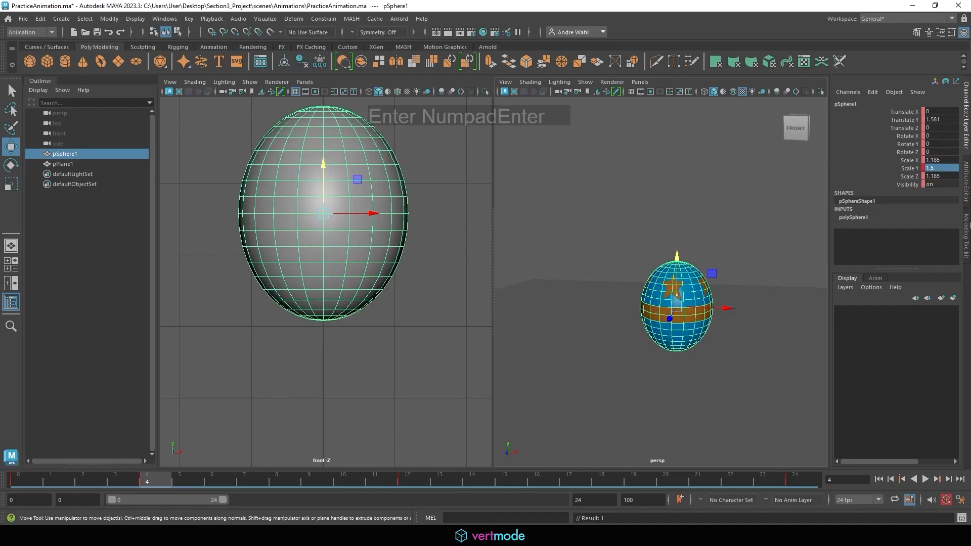
Step: Set Scale X and Scale Z to 0.75 at frame 4 and lower the stretched ball along Y to about 1.496, onto the ground line
double_click(940, 160)
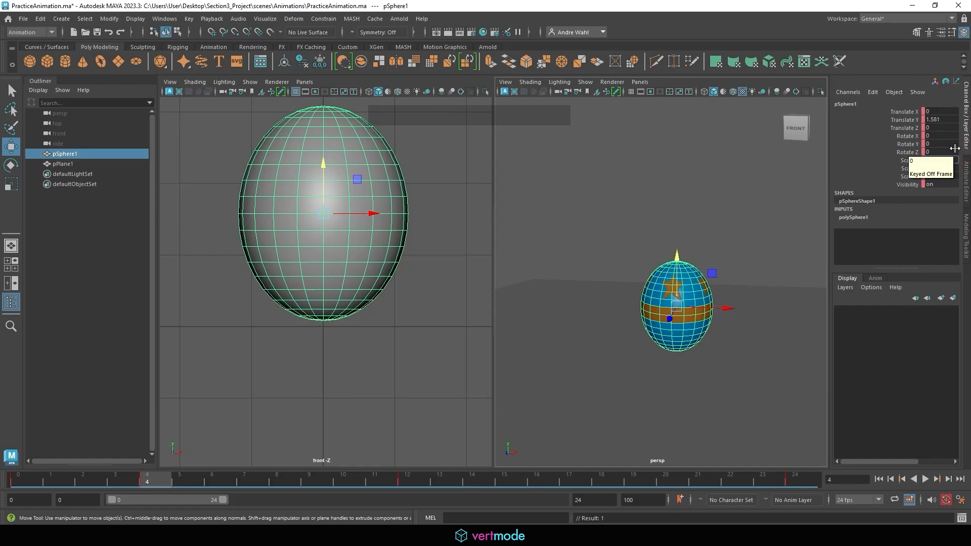
type("0.75")
key("KP_Enter")
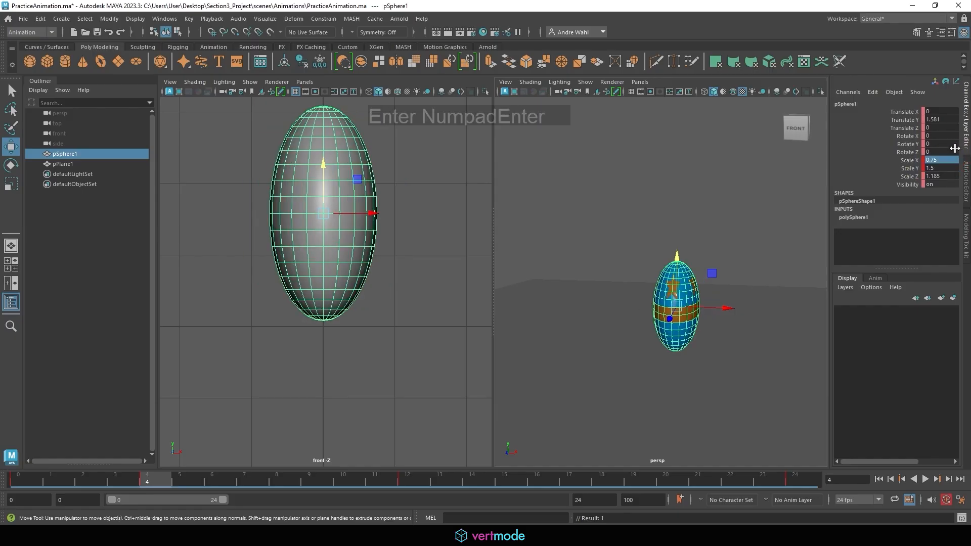
double_click(943, 176)
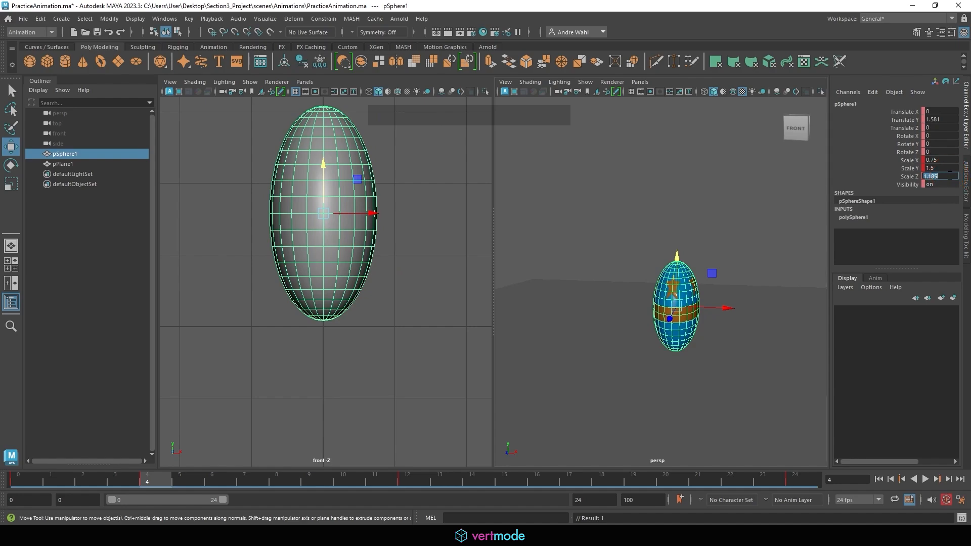
type("5")
key("Return")
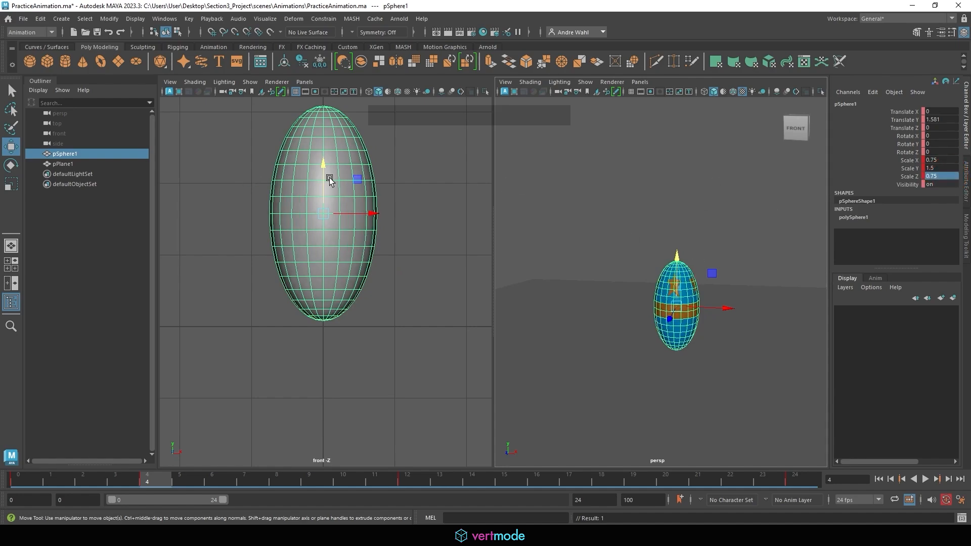
left_click_drag(326, 181, 325, 186)
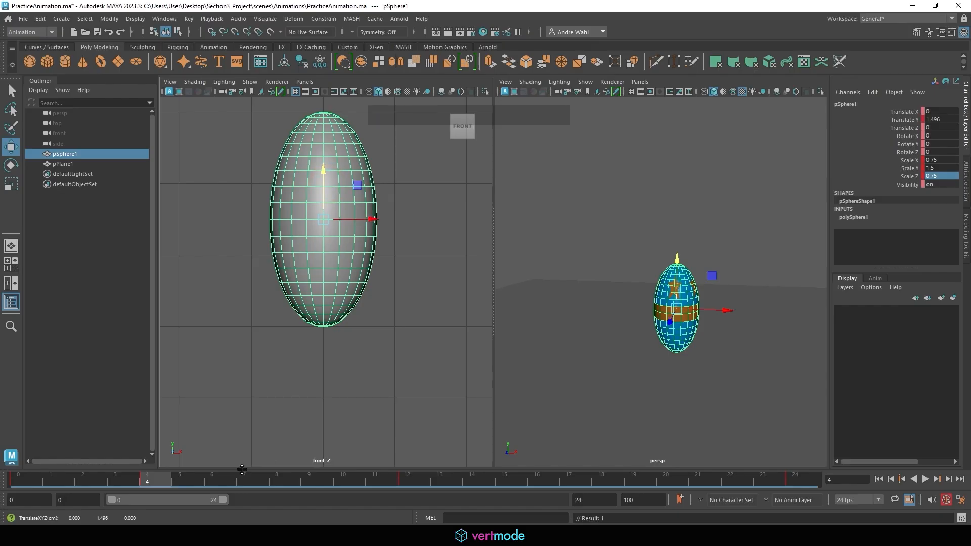
Step: Orbit the perspective view around the ball and play the animation from frame 0 to review the squash and stretch
left_click_drag(138, 472, 18, 478)
left_click_drag(723, 303, 716, 331, "alt")
left_click(733, 257)
left_click_drag(734, 257, 782, 289, "alt")
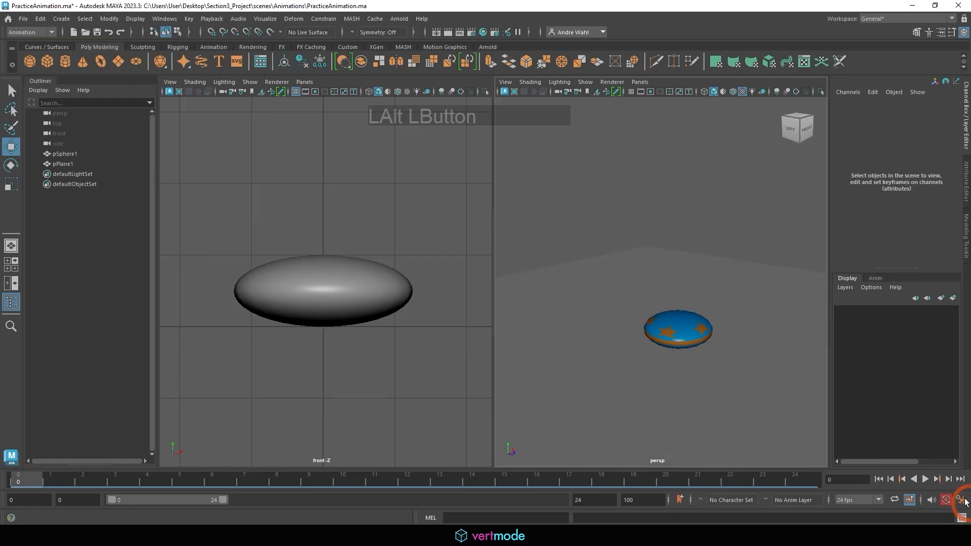
left_click(926, 479)
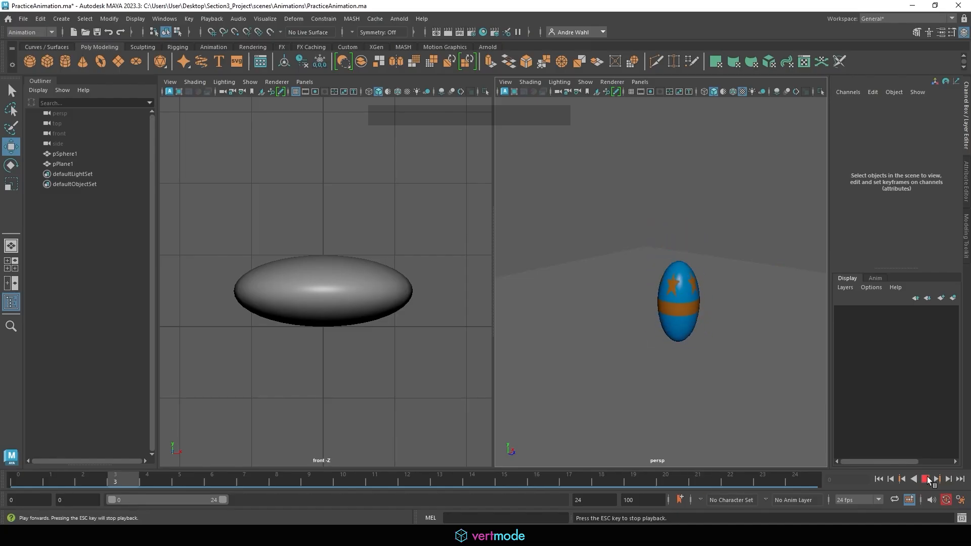
left_click(927, 478)
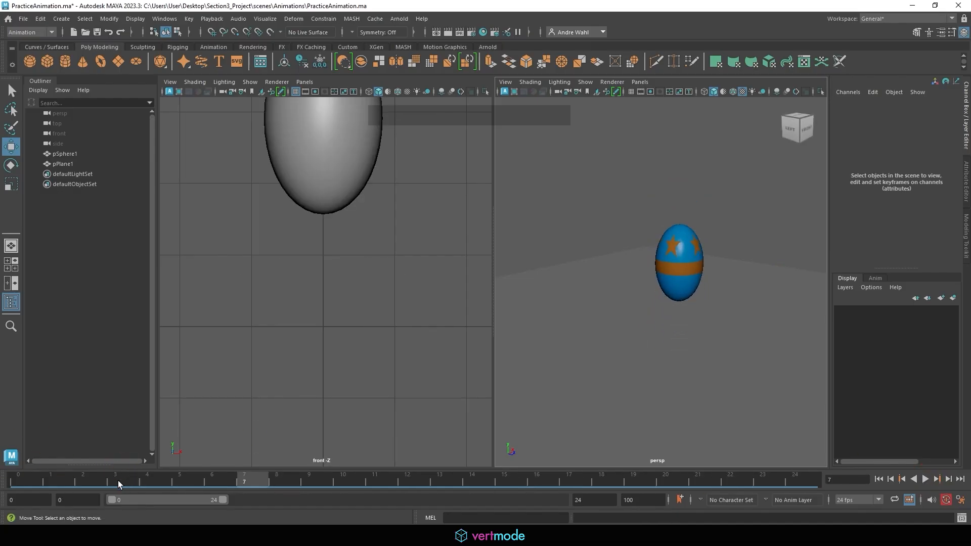
Step: At frame 1, raise the ball along Y to about 0.66 so it rests on the ground line, and set a key
left_click_drag(117, 480, 18, 481)
left_click(342, 280)
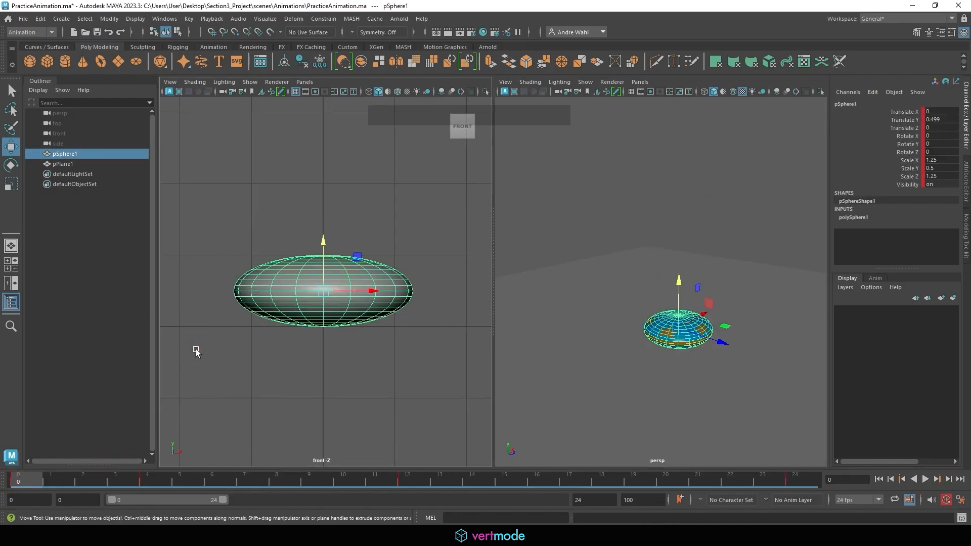
left_click(51, 479)
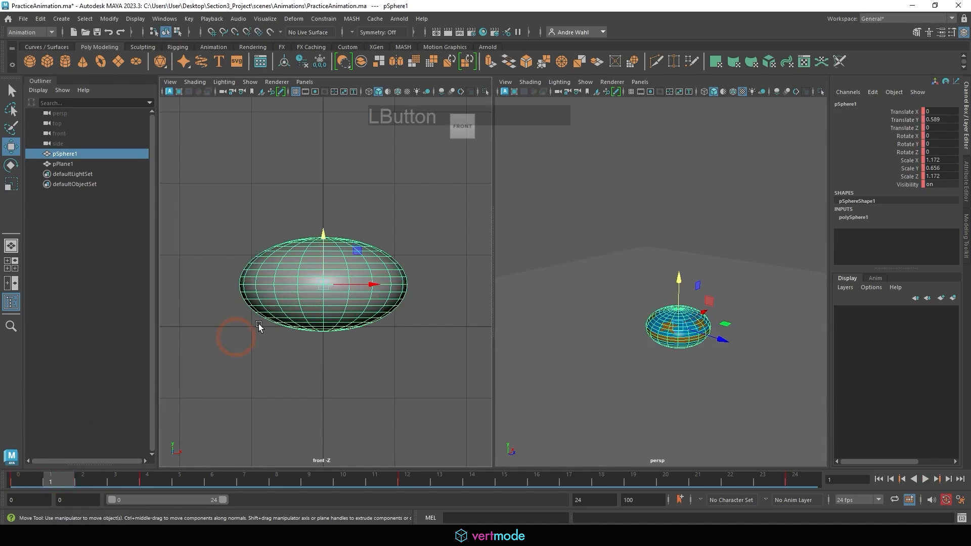
left_click_drag(315, 251, 319, 250)
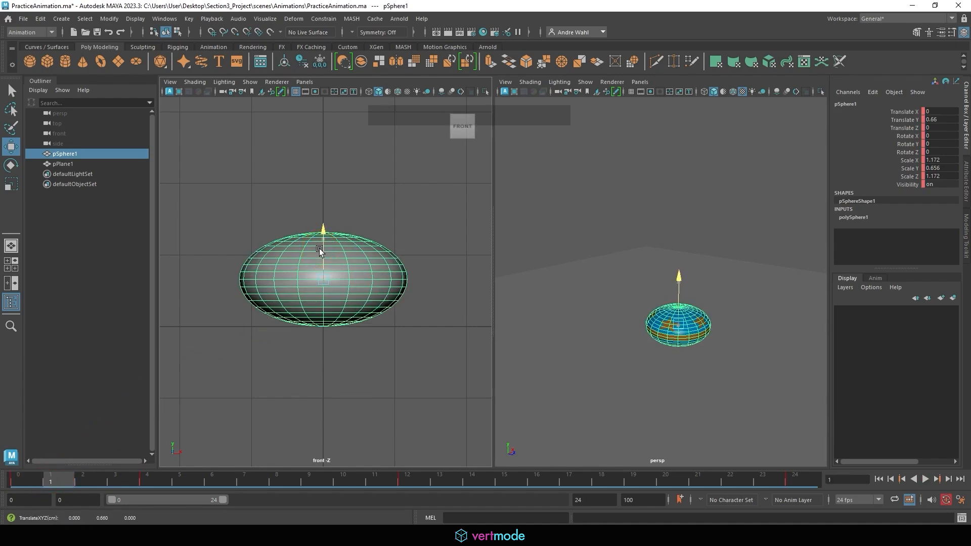
key("s")
Step: Align the ball's underside with the ground line at frames 2 and 3, with Translate Y about 1.349 at frame 3, keying both frames
left_click(75, 479)
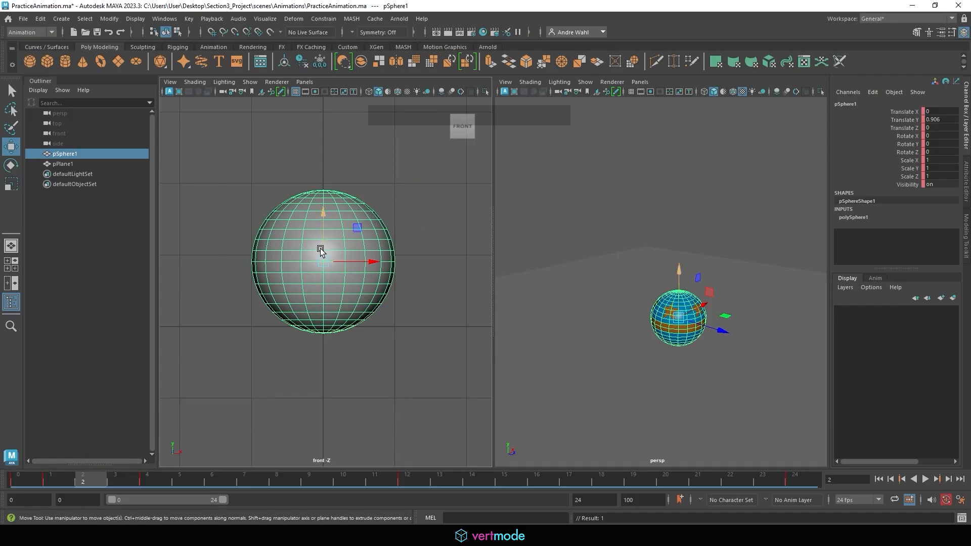
left_click_drag(321, 246, 321, 212)
key("s")
left_click(115, 479)
left_click(256, 297)
key("s")
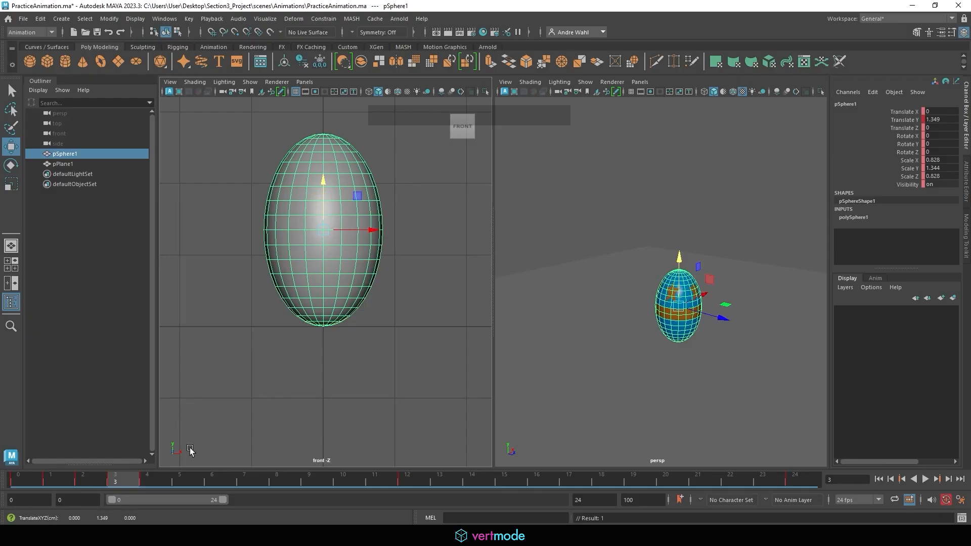
Step: Play the bounce from frame 0 in the perspective view, with the ball deselected, to check the takeoff
left_click_drag(130, 480, 17, 479)
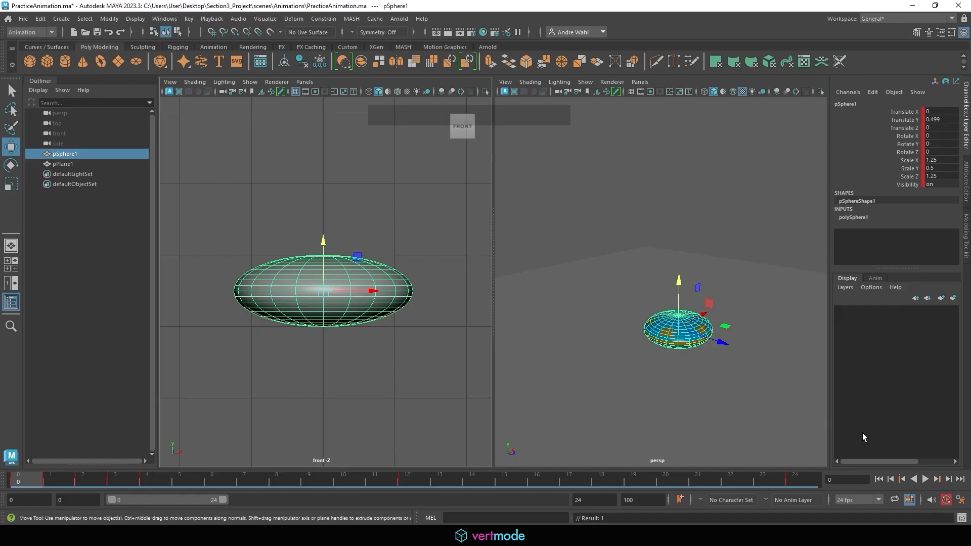
left_click(925, 477)
middle_click_drag(579, 173, 591, 174)
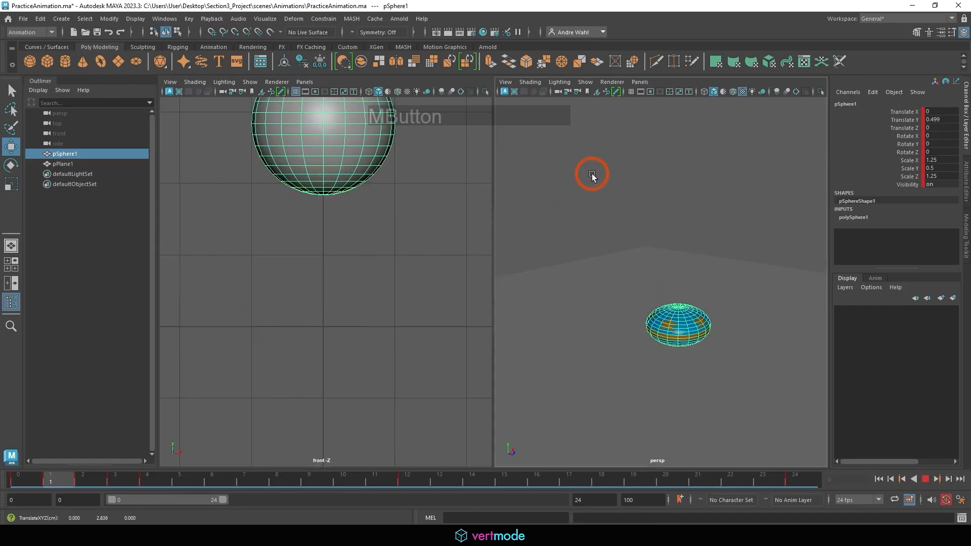
left_click(591, 174)
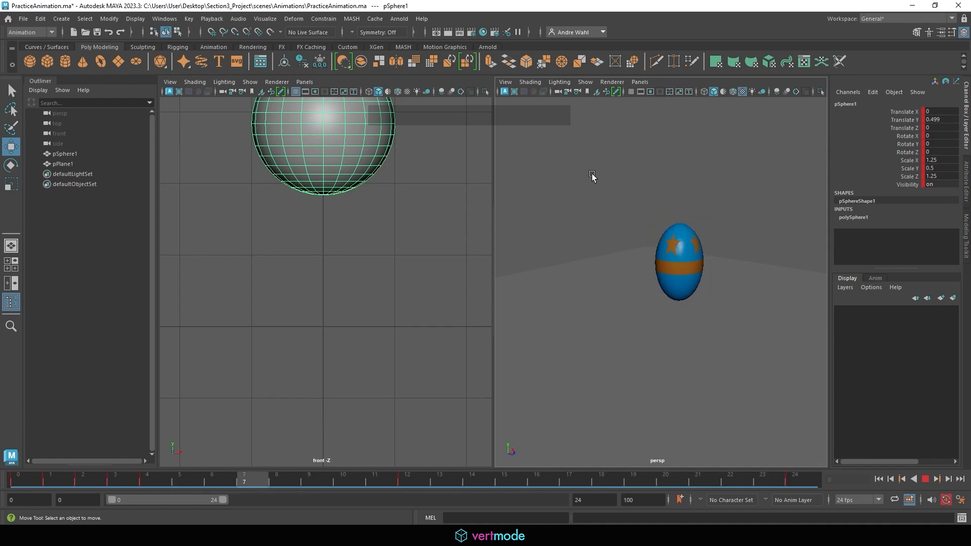
left_click(925, 478)
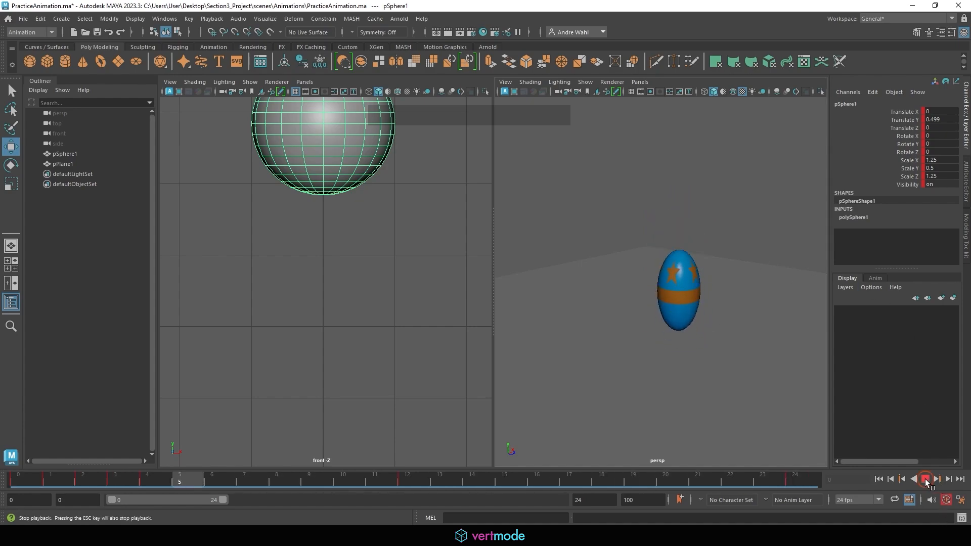
left_click(453, 222)
Step: Copy the ball's squash key from frame 0 and paste it at frame 24
left_click(678, 229)
left_click_drag(243, 479, 19, 478)
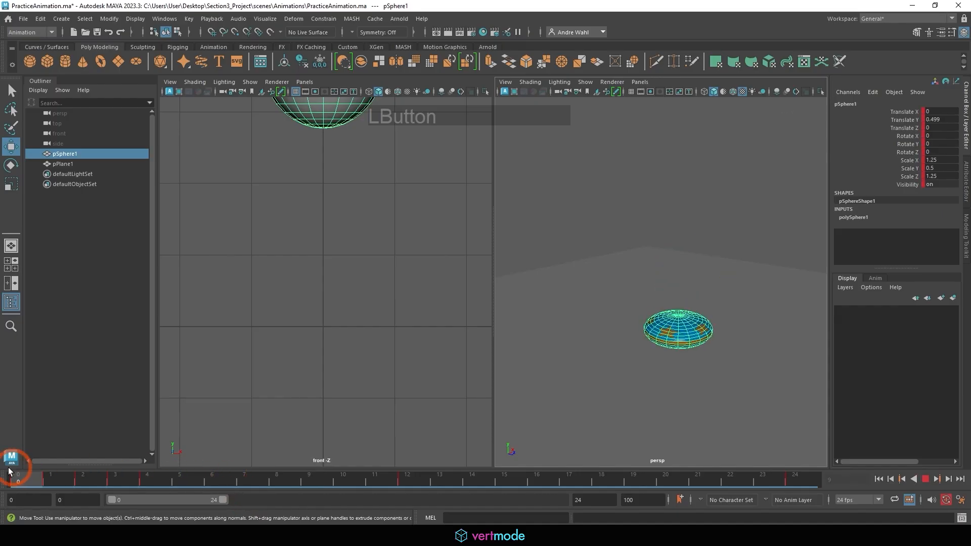
right_click(32, 480)
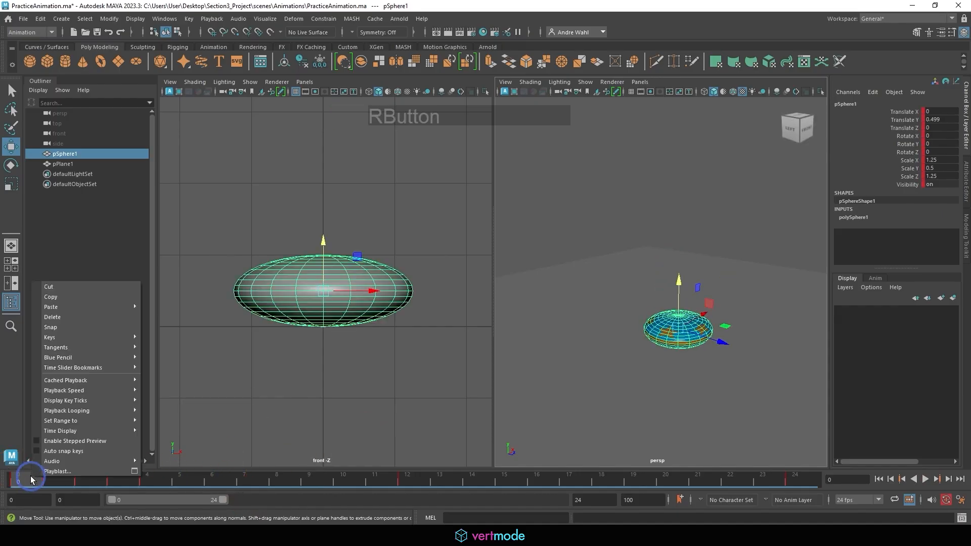
left_click(56, 299)
left_click_drag(32, 483, 814, 477)
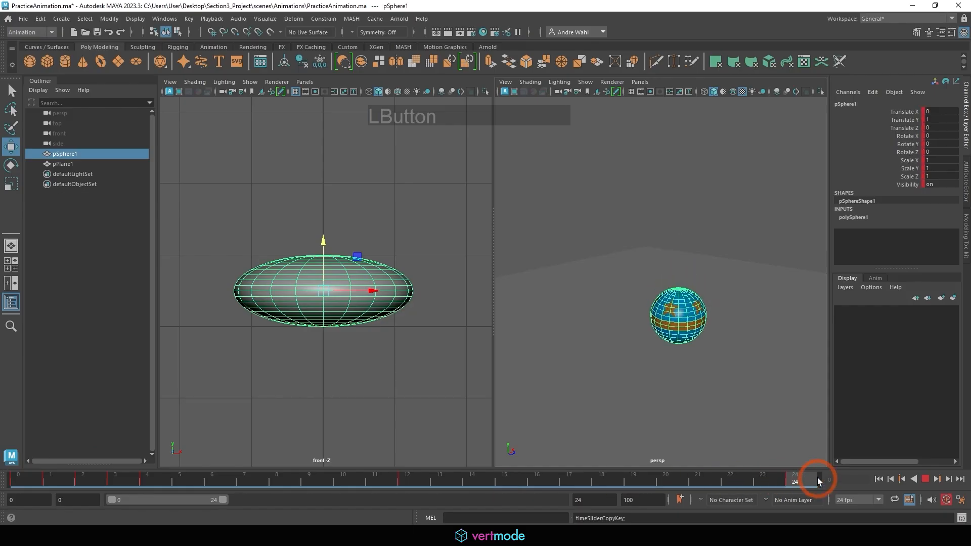
right_click(813, 477)
mouse_move(829, 310)
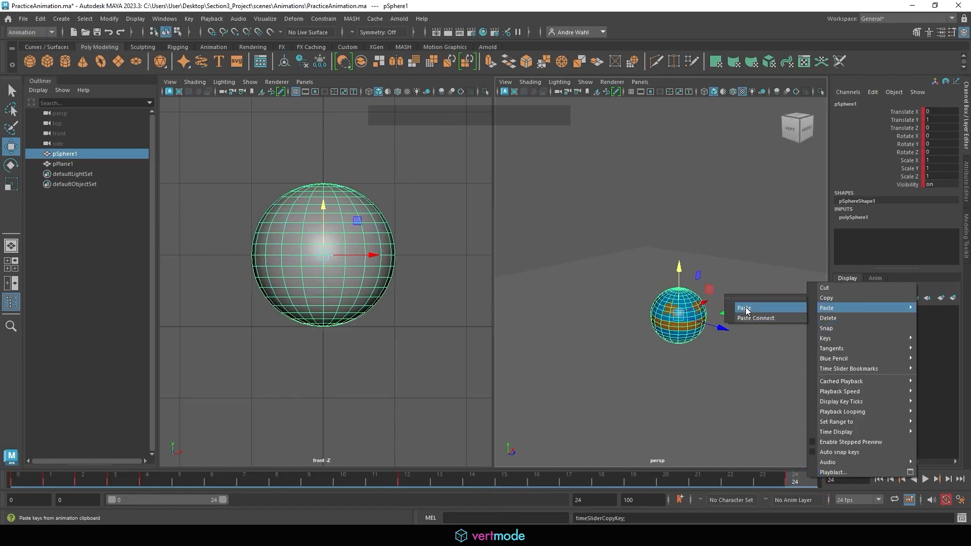
left_click(744, 305)
Step: Copy the ball's stretch key from frame 4 and paste it at frame 20
left_click(147, 479)
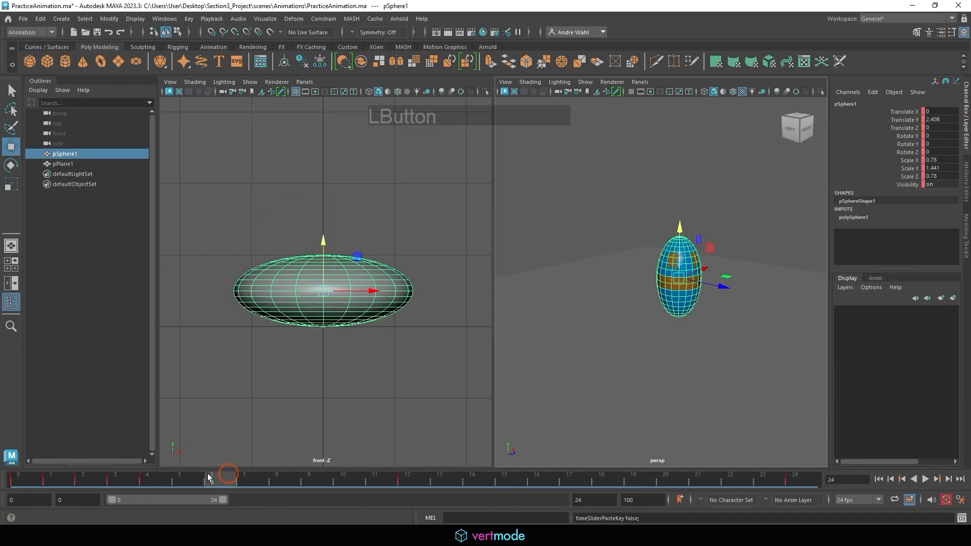
right_click(147, 478)
left_click(186, 299)
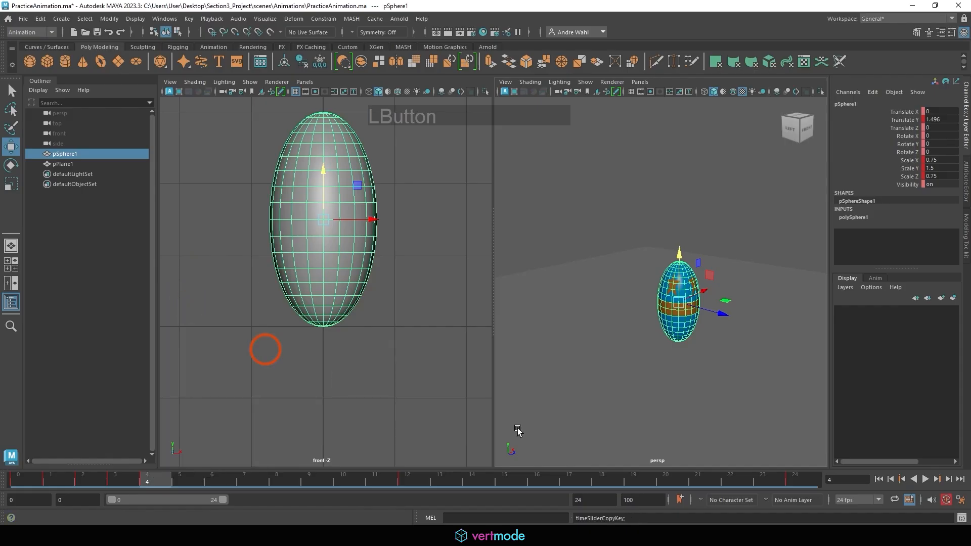
left_click(793, 480)
double_click(793, 479)
left_click(676, 482)
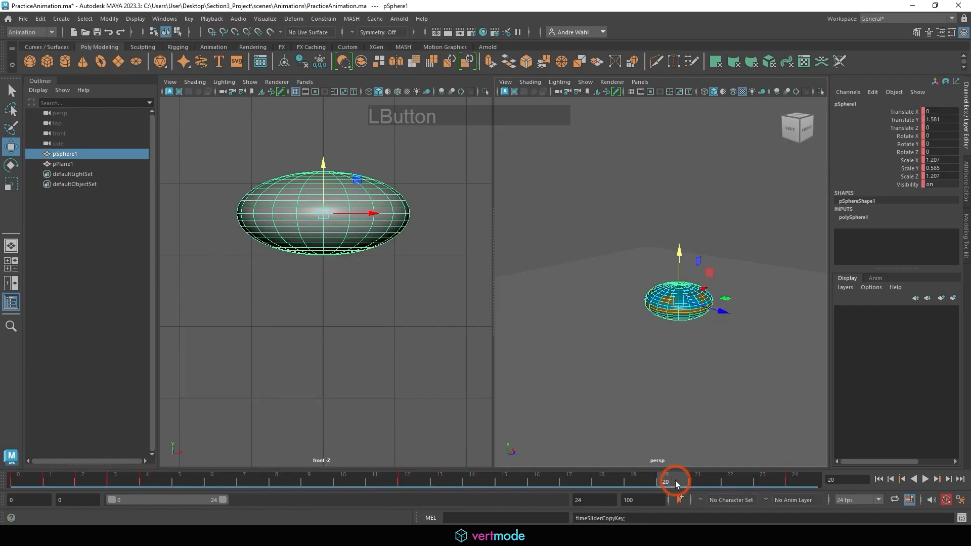
right_click(667, 482)
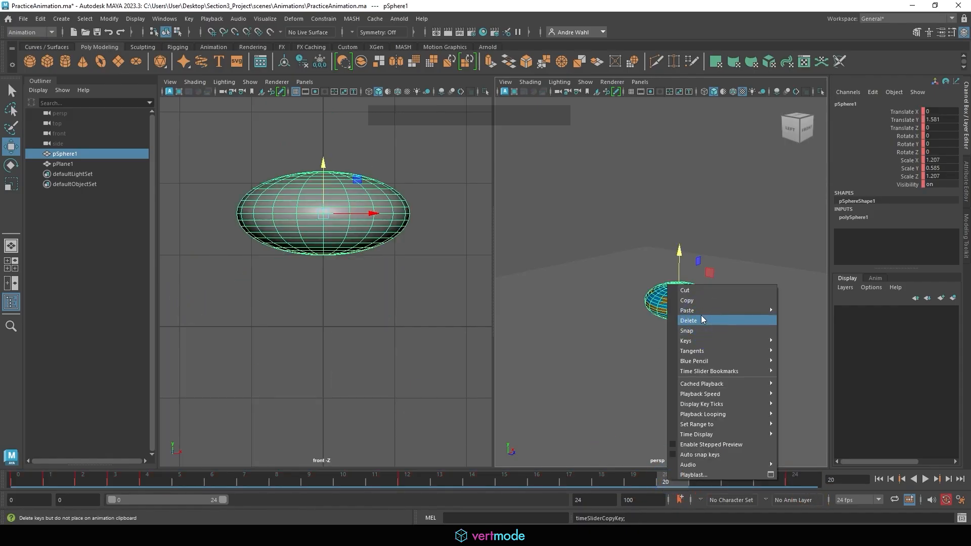
mouse_move(709, 311)
left_click(802, 312)
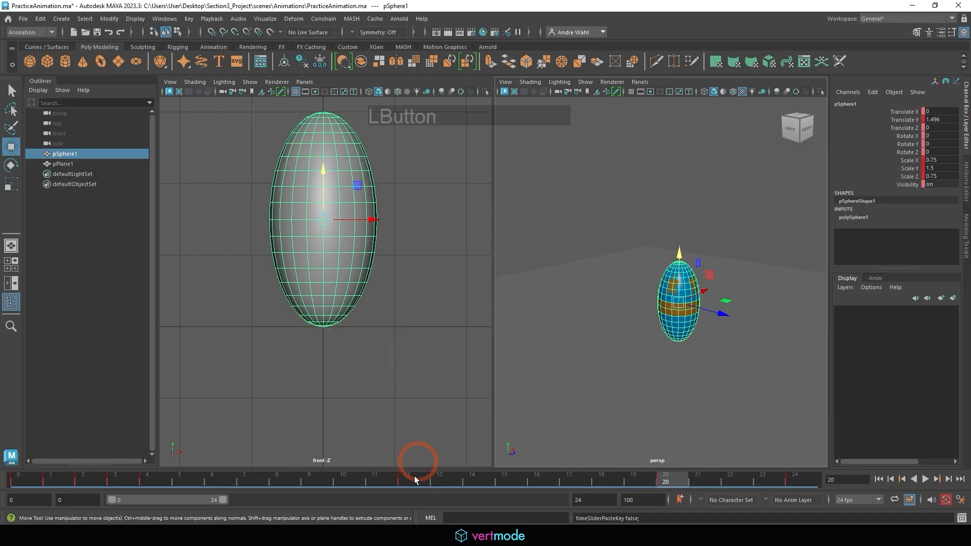
Step: Play the full loop from frame 0 with the ball deselected to review the takeoff and landing
left_click_drag(414, 480, 18, 479)
left_click(537, 277)
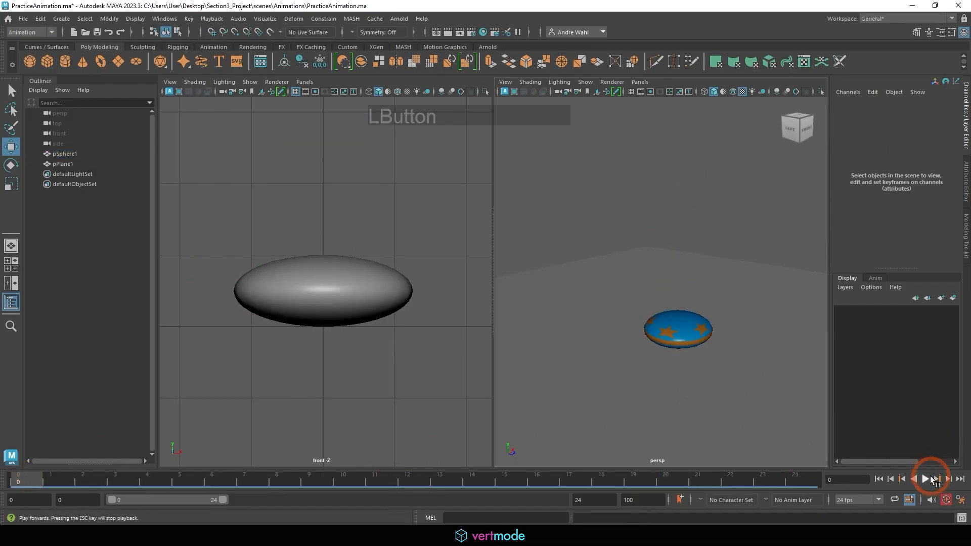
left_click(930, 477)
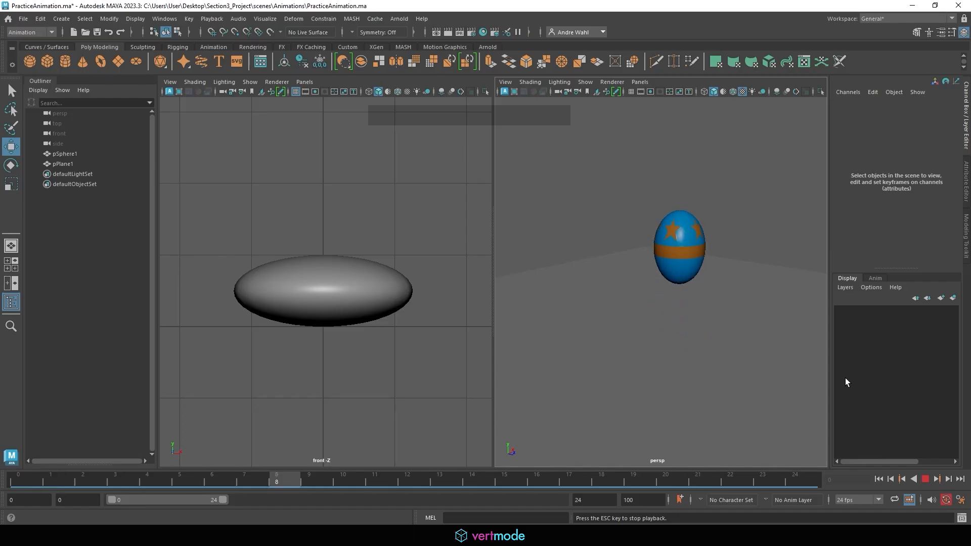
left_click(925, 478)
Step: Lower the ball onto the floor line at frame 21 and check its floor contact at frames 22 and 23
left_click(680, 332)
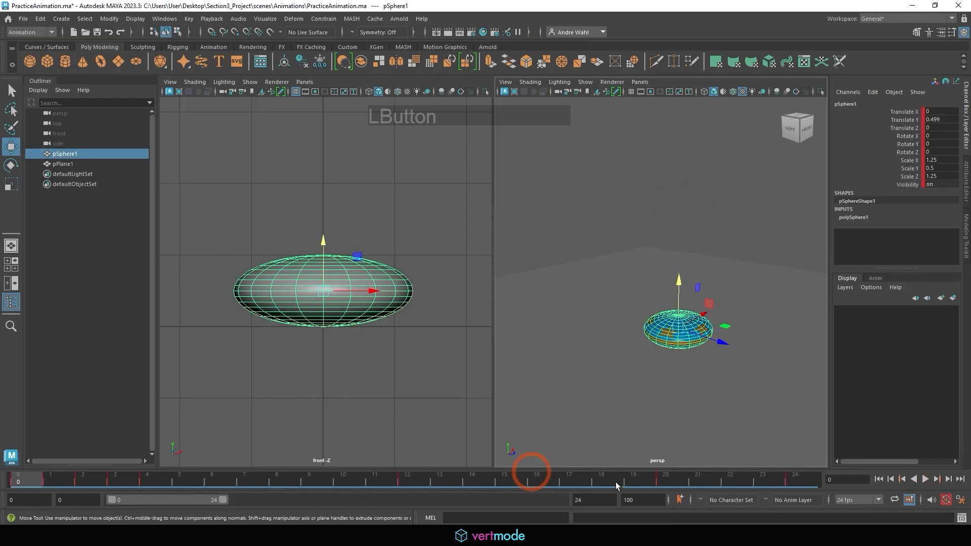
left_click(665, 478)
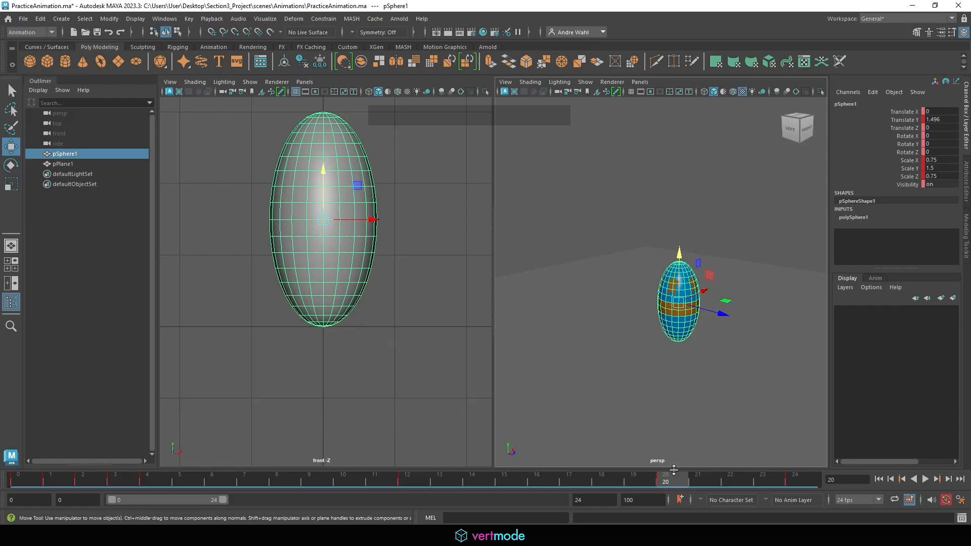
left_click(698, 480)
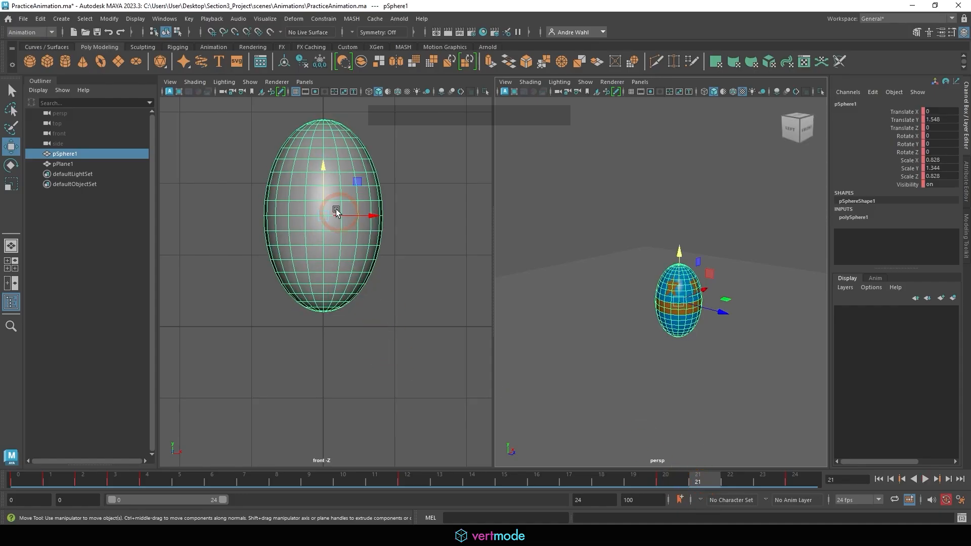
left_click(327, 196)
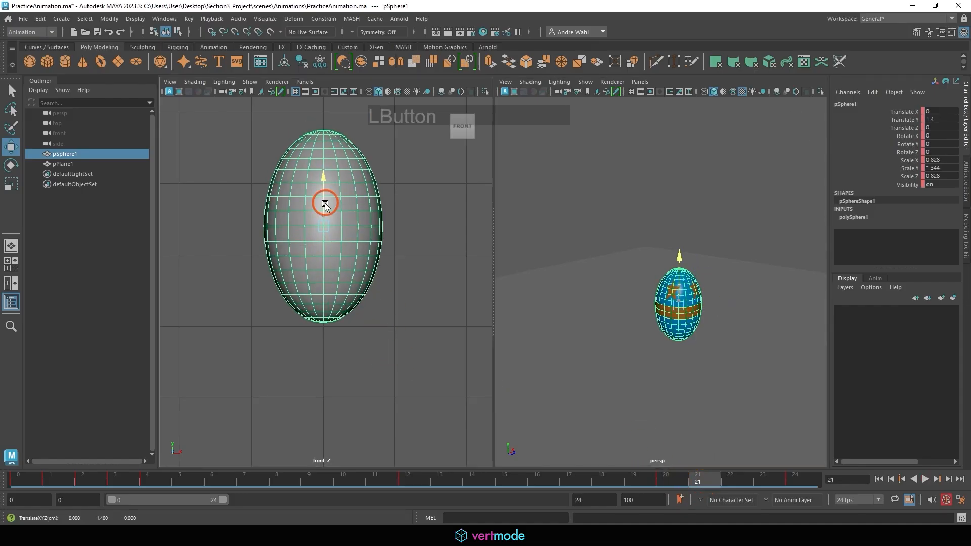
left_click(725, 479)
left_click(344, 294)
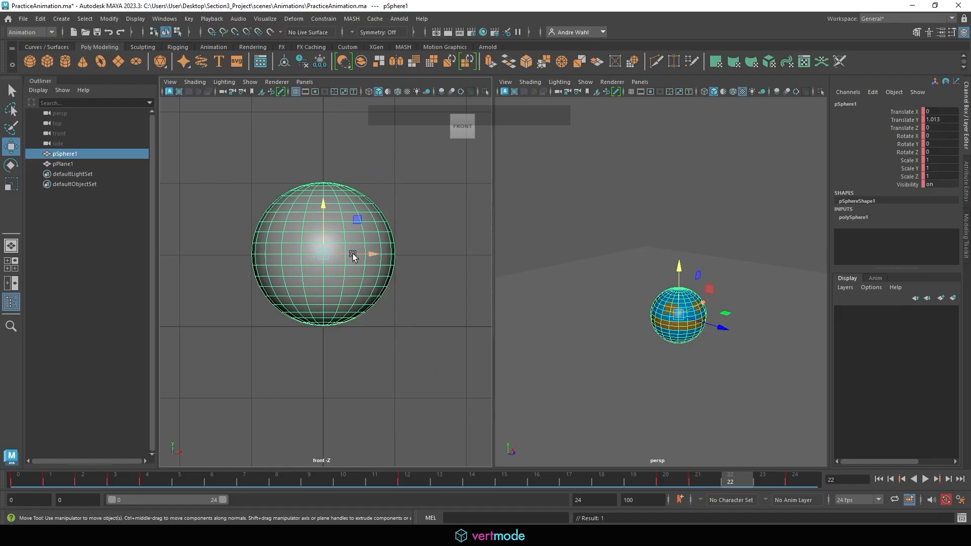
left_click(752, 480)
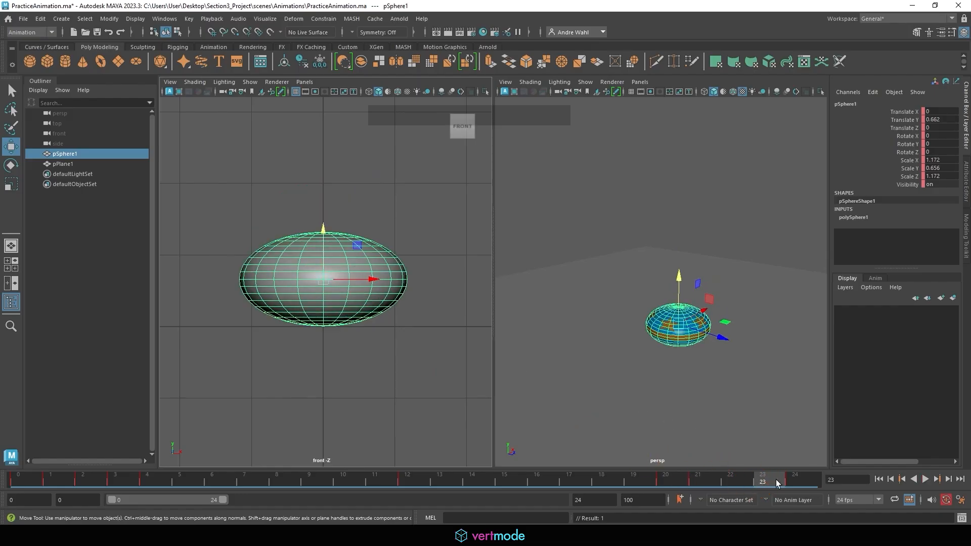
Step: Move the ball to a Translate Y of 1.484 at frame 19 and play back the landing
left_click_drag(776, 479, 638, 493)
left_click_drag(321, 199, 322, 193)
key("alt+v")
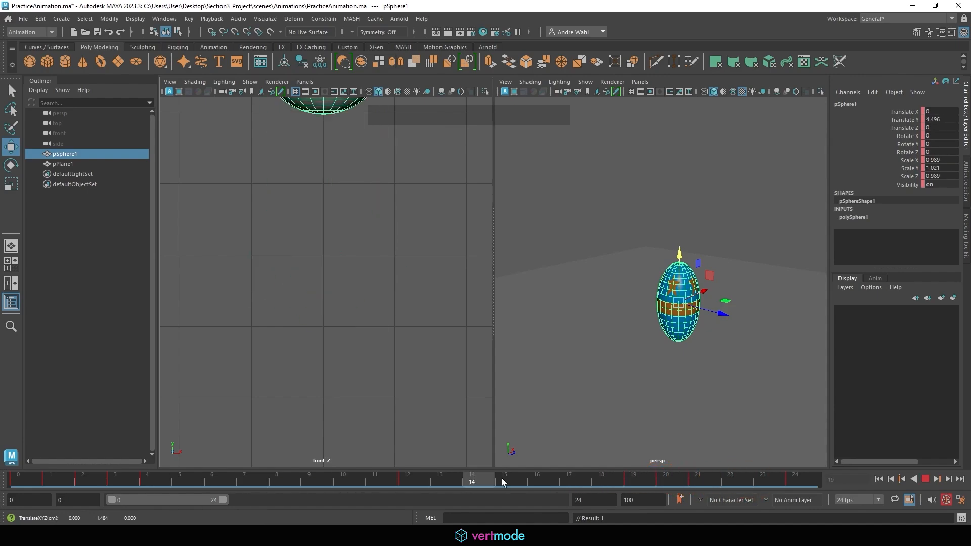
key("alt+v")
Step: Play the loop with the ball deselected, and inspect the ball's Translate Y channel at frame 1
left_click(927, 478)
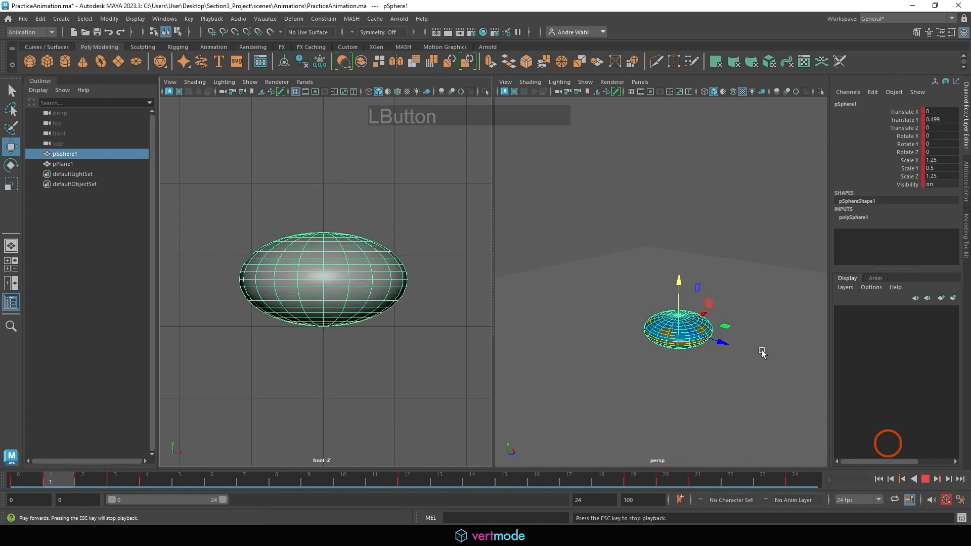
left_click(642, 204)
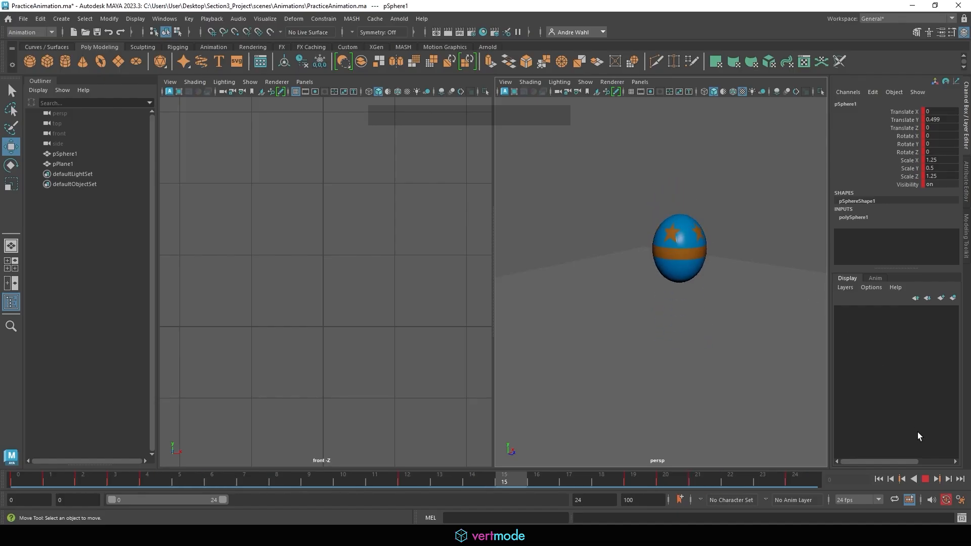
left_click(927, 479)
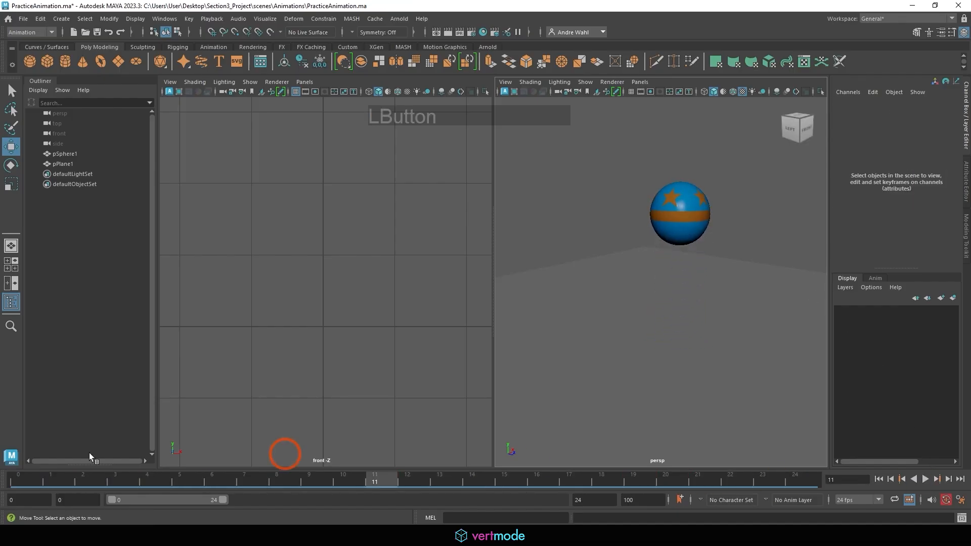
left_click(103, 481)
left_click_drag(103, 481, 81, 479)
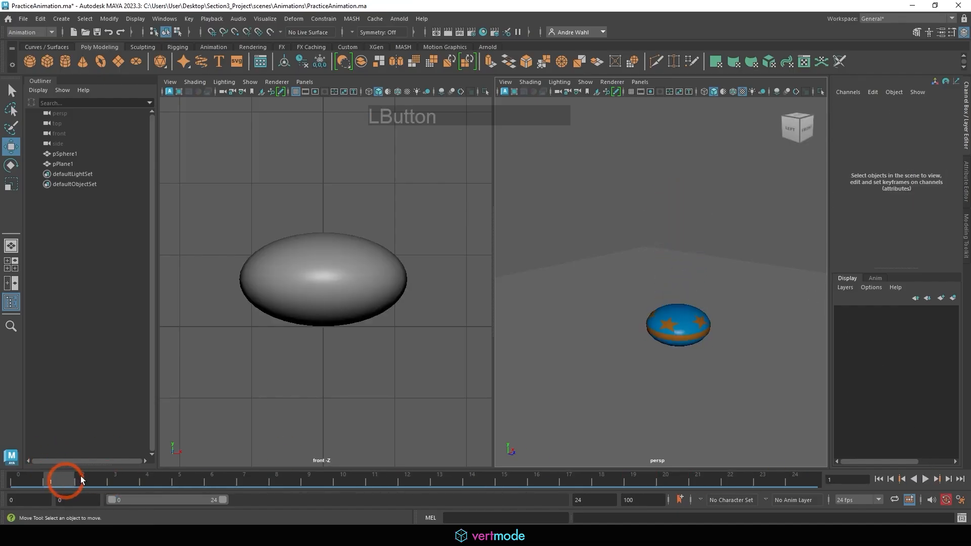
left_click(687, 311)
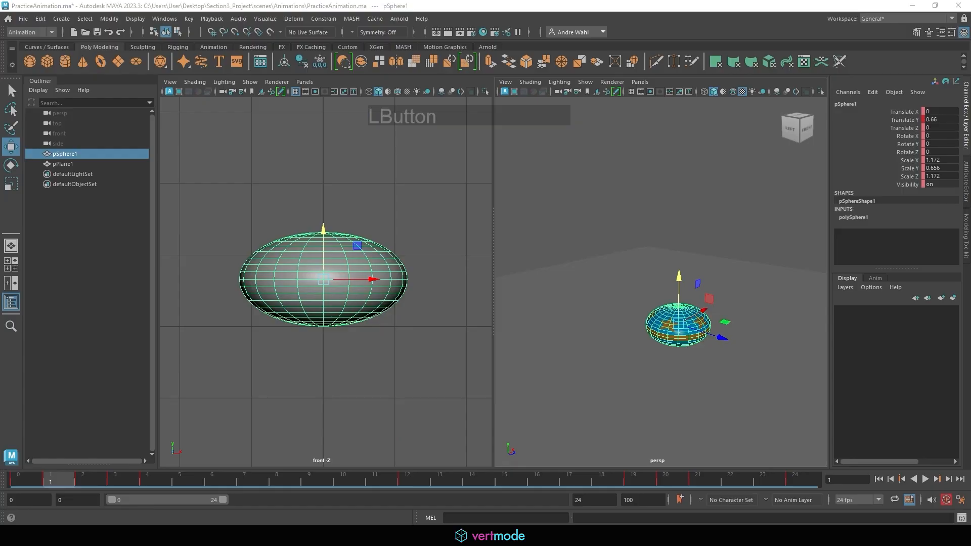
left_click_drag(874, 117, 885, 121)
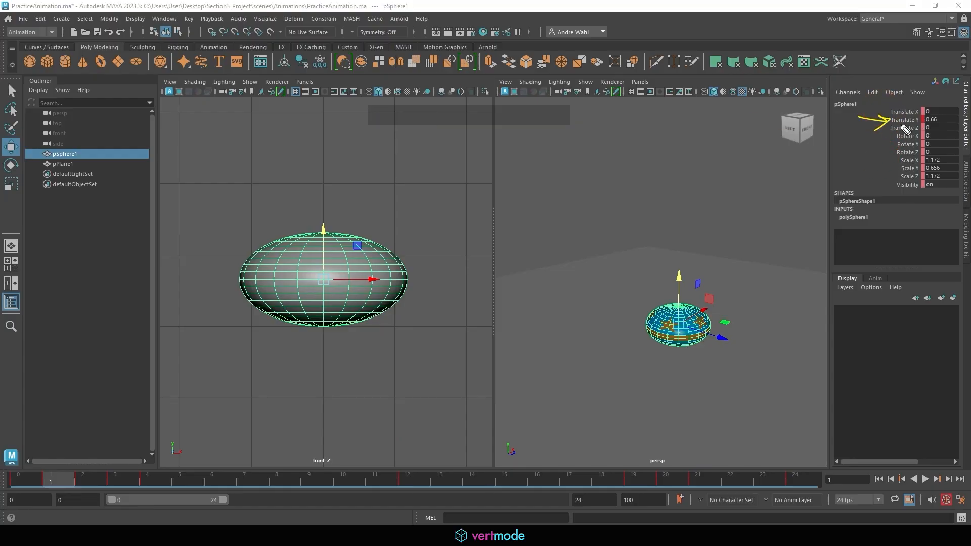
left_click_drag(937, 113, 940, 131)
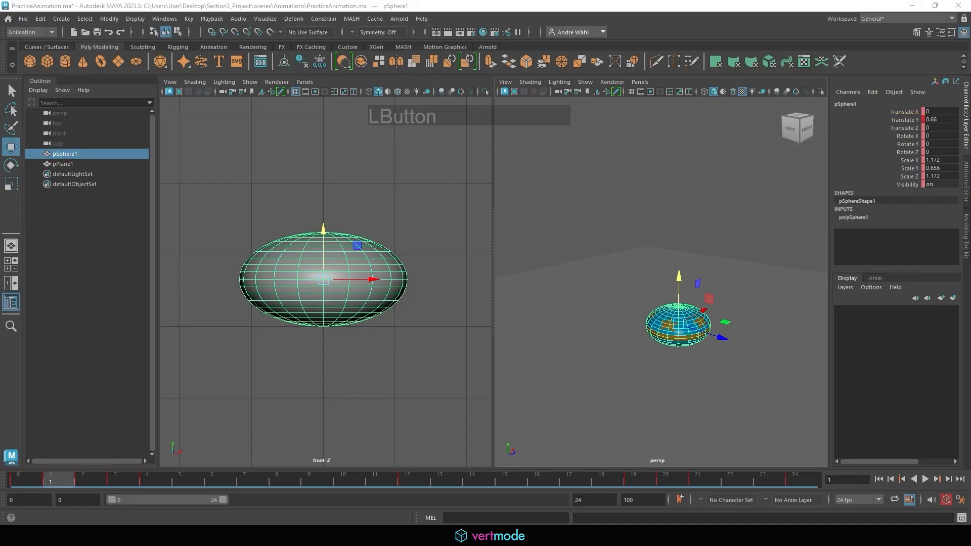
Step: Set the ball's Rotate Z to 360 at frame 8 and undo the extra key set on all channels
left_click(154, 482)
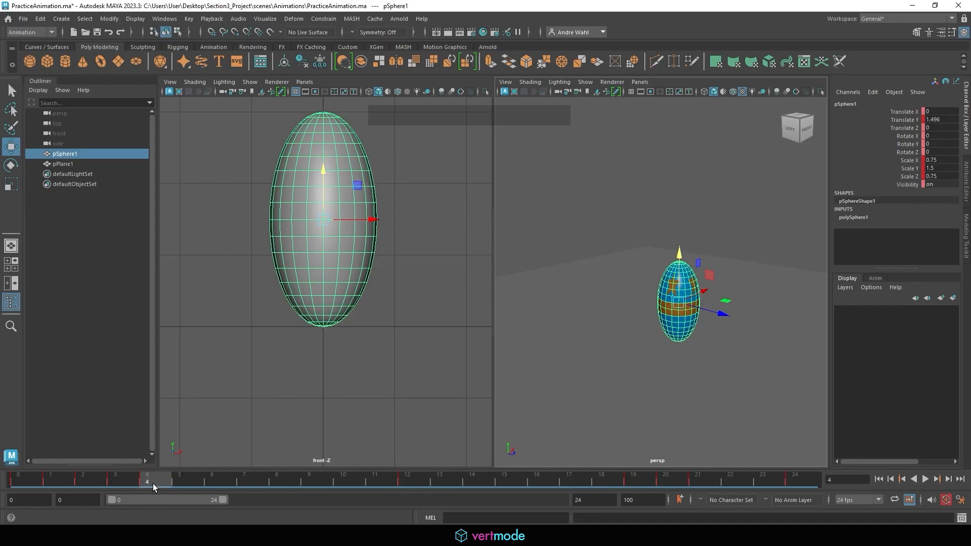
left_click_drag(380, 485, 277, 488)
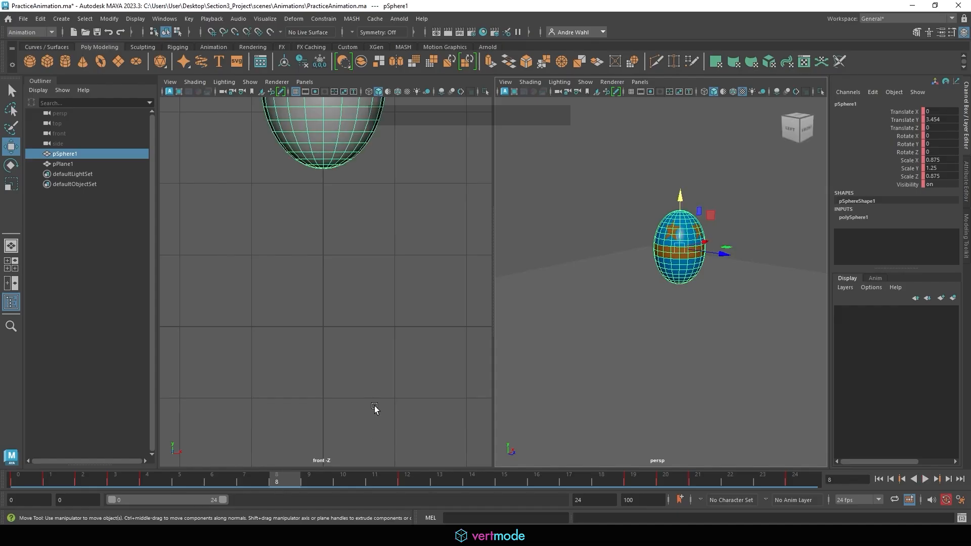
key("e")
left_click_drag(650, 247, 672, 203)
left_click_drag(967, 34, 873, 4)
left_click_drag(652, 239, 854, 198)
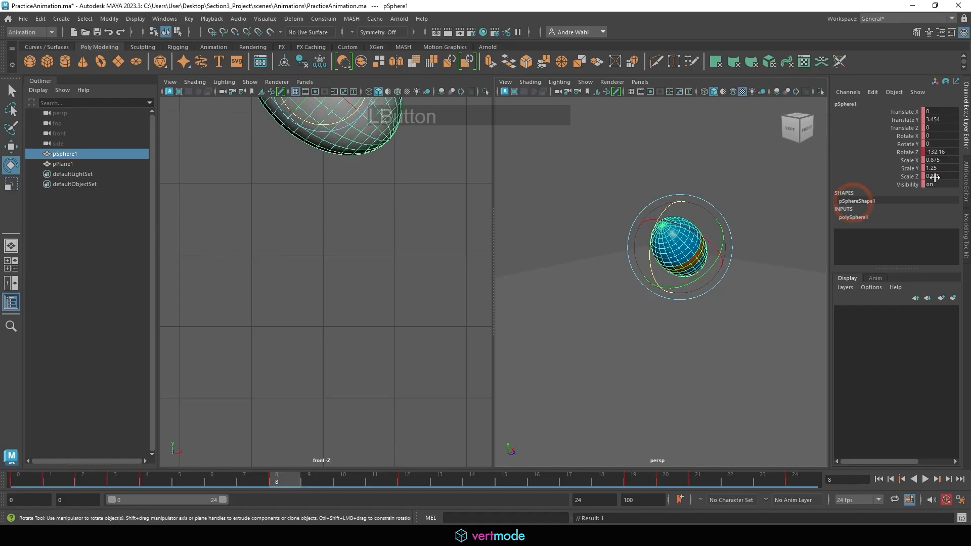
left_click(943, 157)
type("3")
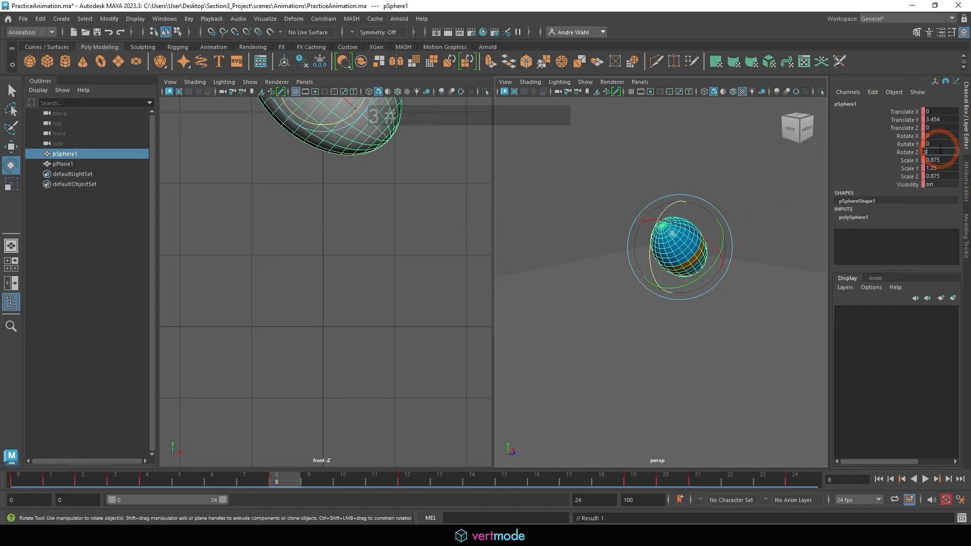
type("60")
key("KP_Enter")
key("s")
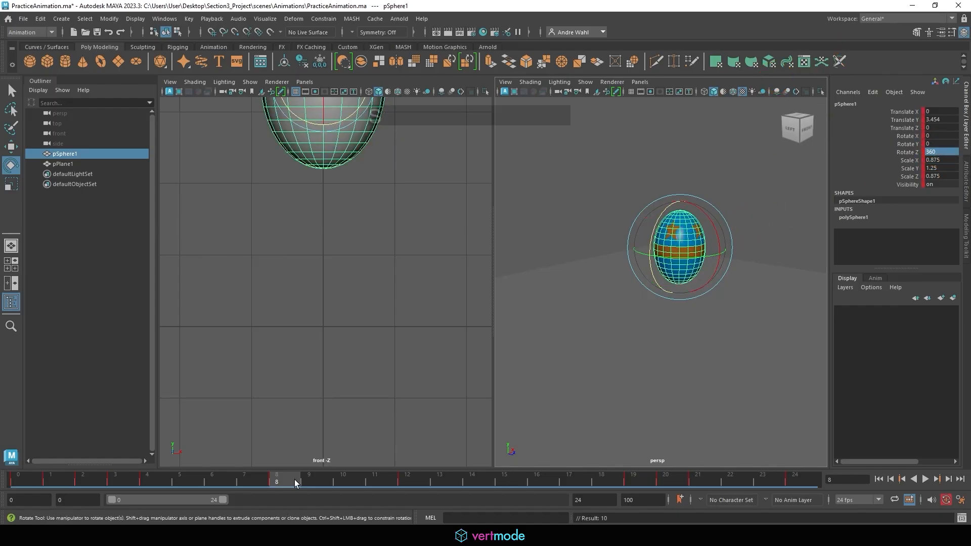
key("ctrl+z")
Step: Play the spin from frame 0 and inspect the ball's Translate Y and scale channels at frame 4
left_click(31, 476)
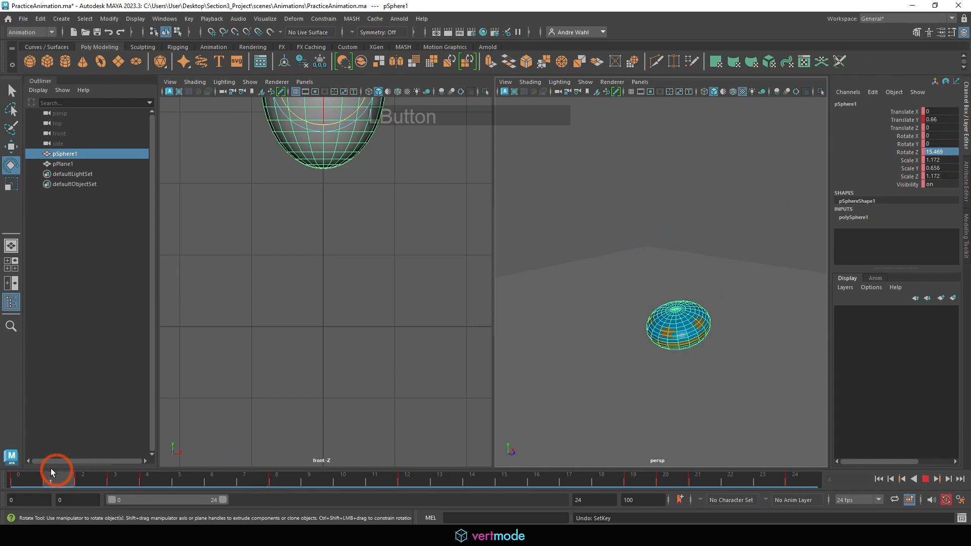
left_click(925, 478)
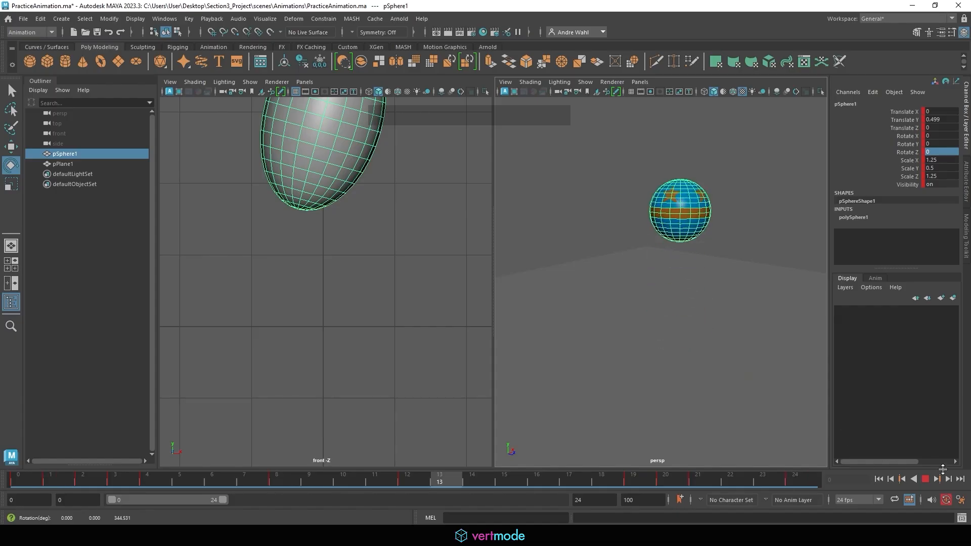
left_click_drag(366, 476, 83, 485)
left_click(143, 480)
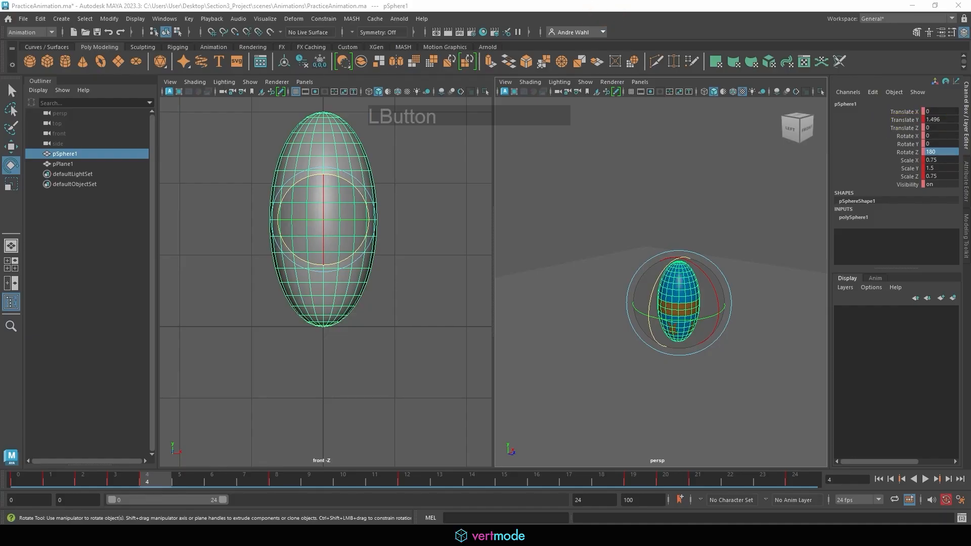
mouse_move(923, 113)
left_mouse_down()
mouse_move(944, 126)
mouse_move(875, 122)
left_mouse_up()
mouse_move(929, 188)
left_mouse_down()
mouse_move(886, 152)
mouse_move(873, 172)
left_mouse_up()
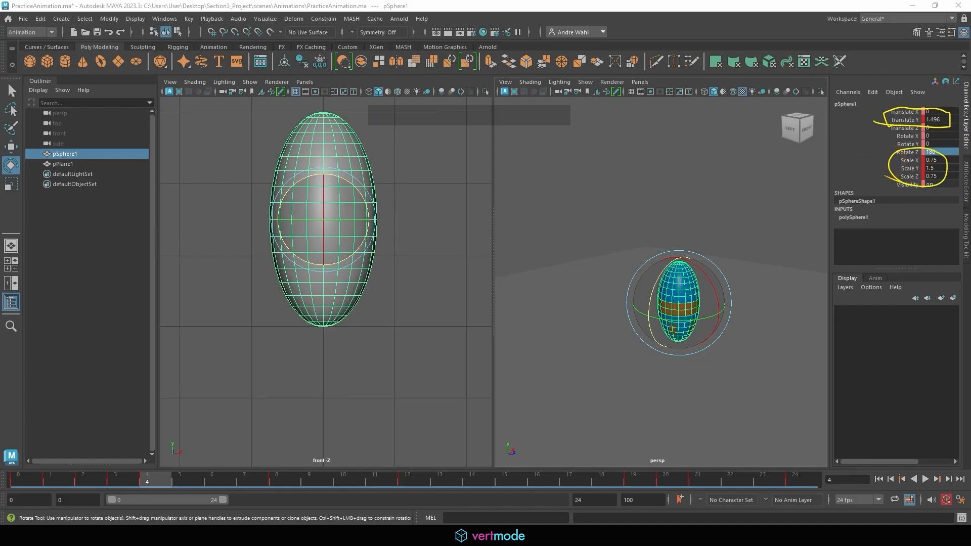
key("Escape")
Step: Replay the animation from frame 0 and examine which of the ball's channels are keyed at frame 0
left_click_drag(147, 475, 18, 485)
left_click(924, 479)
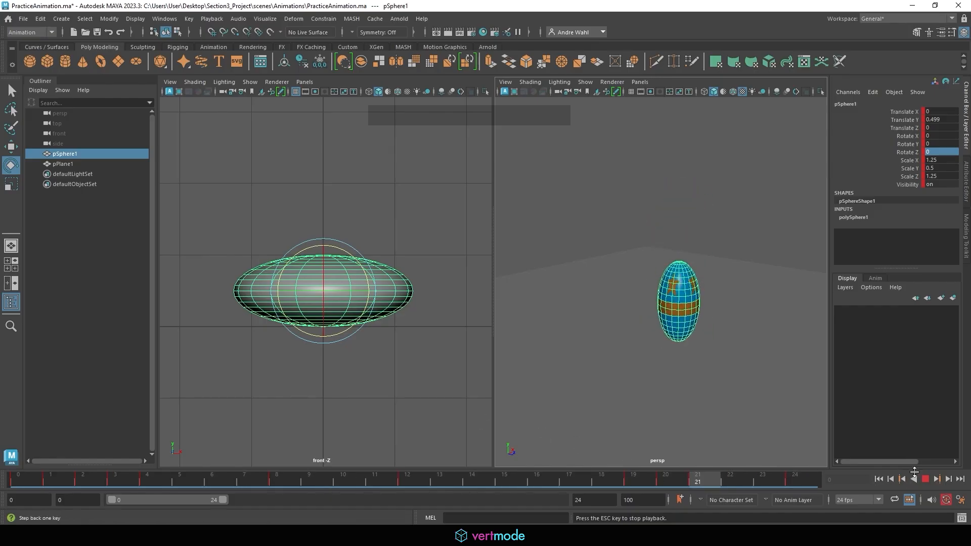
left_click(394, 470)
left_click(16, 475)
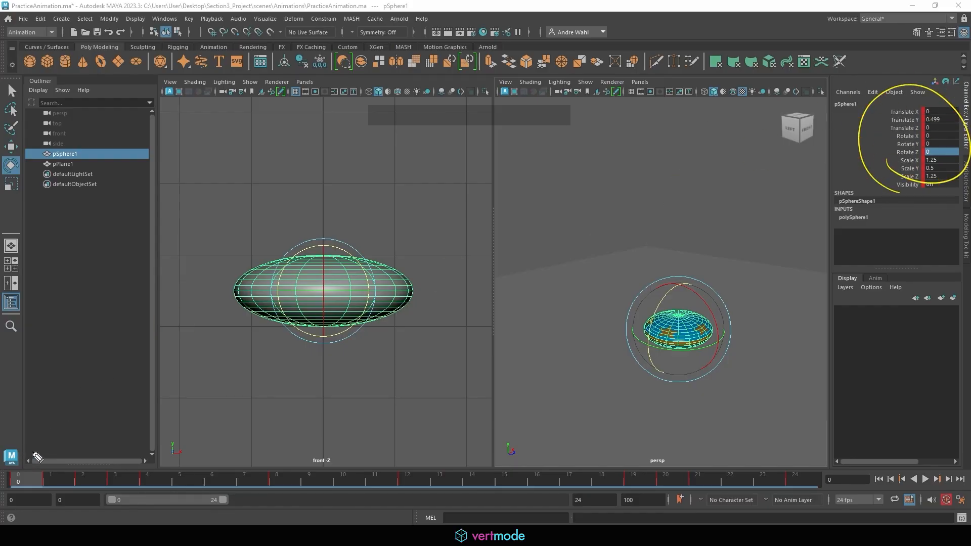
left_click_drag(5, 492, 10, 465)
left_click_drag(397, 492, 387, 473)
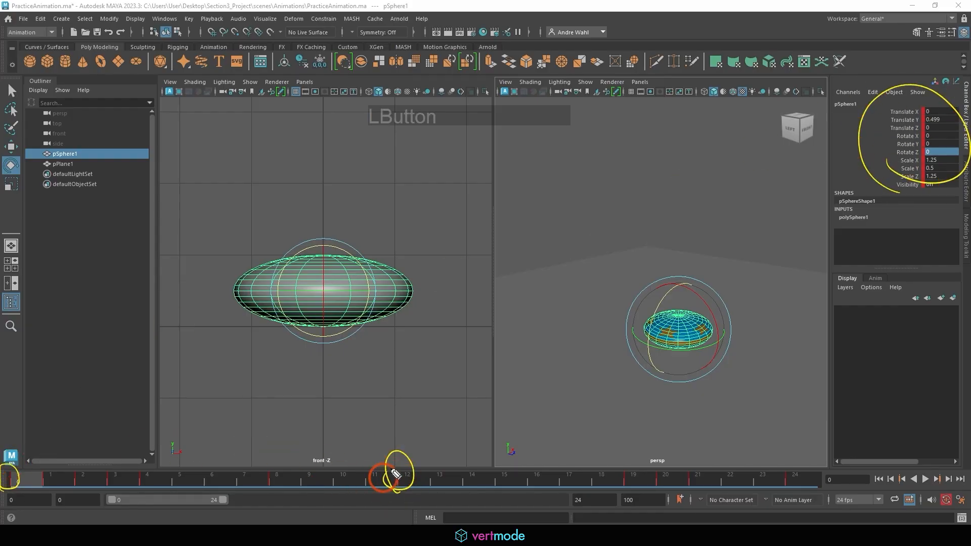
mouse_move(771, 482)
left_mouse_down()
mouse_move(794, 461)
mouse_move(773, 455)
left_mouse_up()
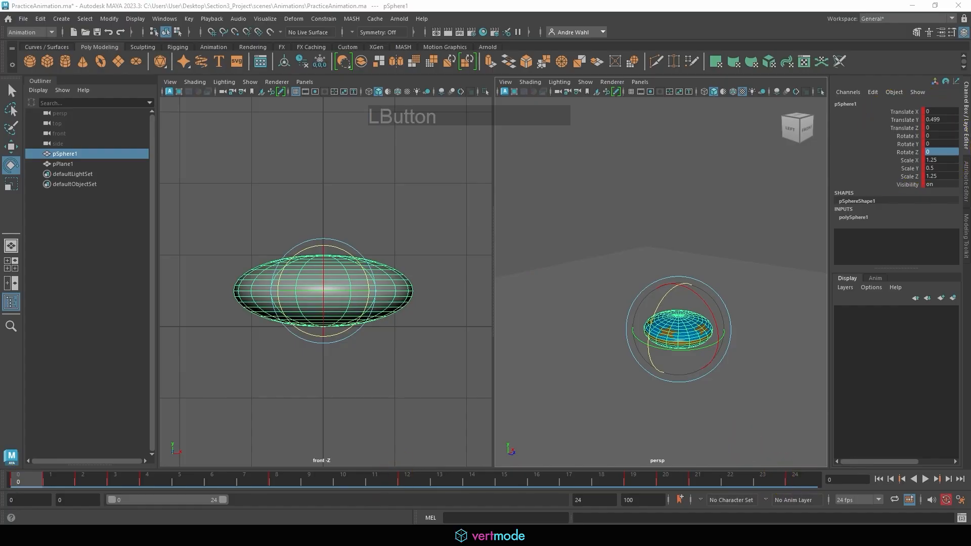
left_click(557, 269)
middle_click(645, 292)
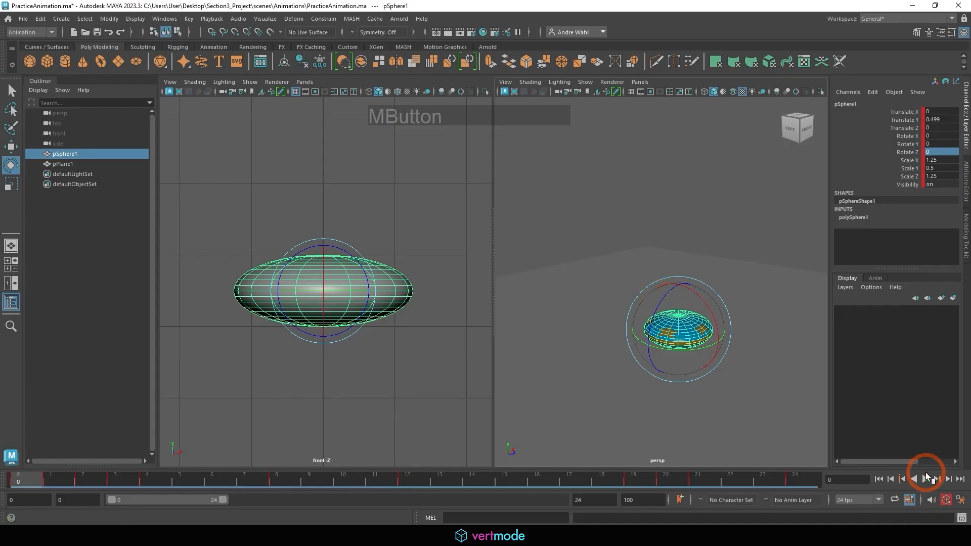
Step: Play the rotating bounce in the perspective view with the ball deselected
left_click(926, 479)
left_click(762, 213)
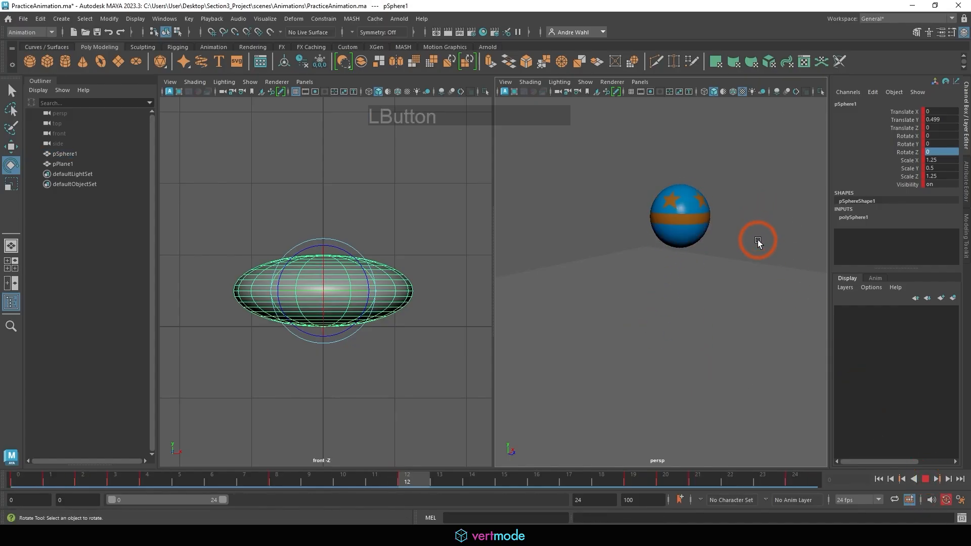
left_click(925, 479)
Step: Set the ball's Rotate Z to 0 at frame 4
left_click_drag(292, 480, 152, 478)
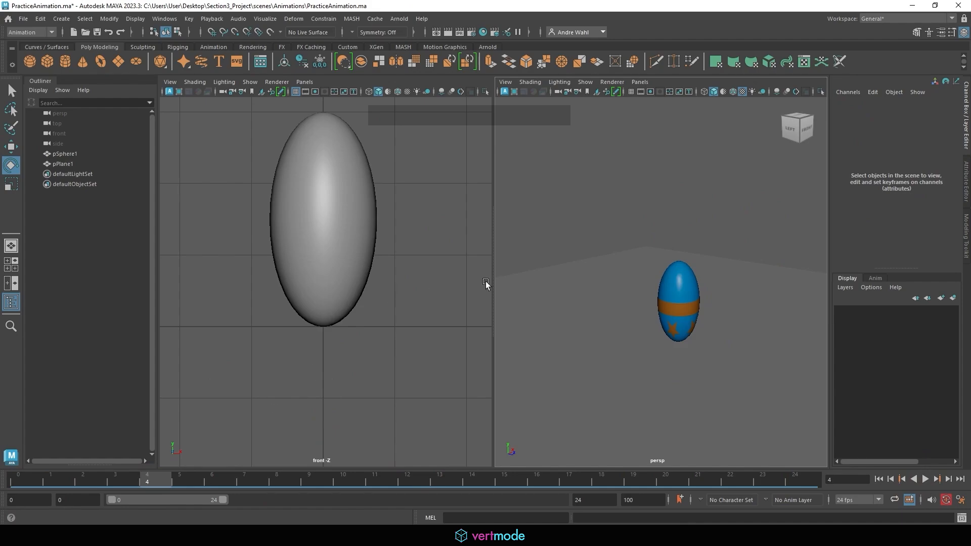
left_click(678, 303)
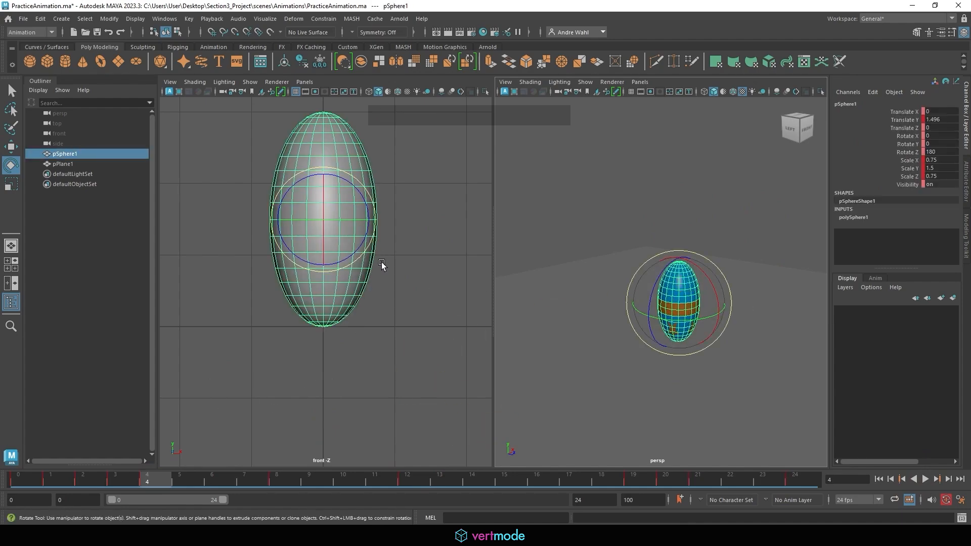
left_click_drag(192, 470, 149, 483)
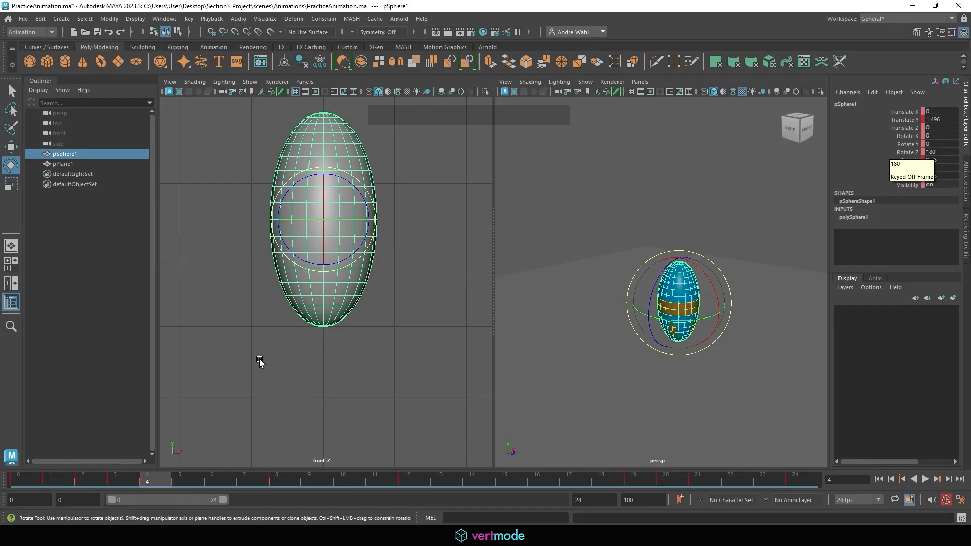
mouse_move(150, 481)
left_mouse_down()
mouse_move(16, 478)
mouse_move(132, 484)
mouse_move(138, 489)
mouse_move(51, 488)
mouse_move(144, 493)
mouse_move(56, 490)
mouse_move(155, 491)
left_mouse_up()
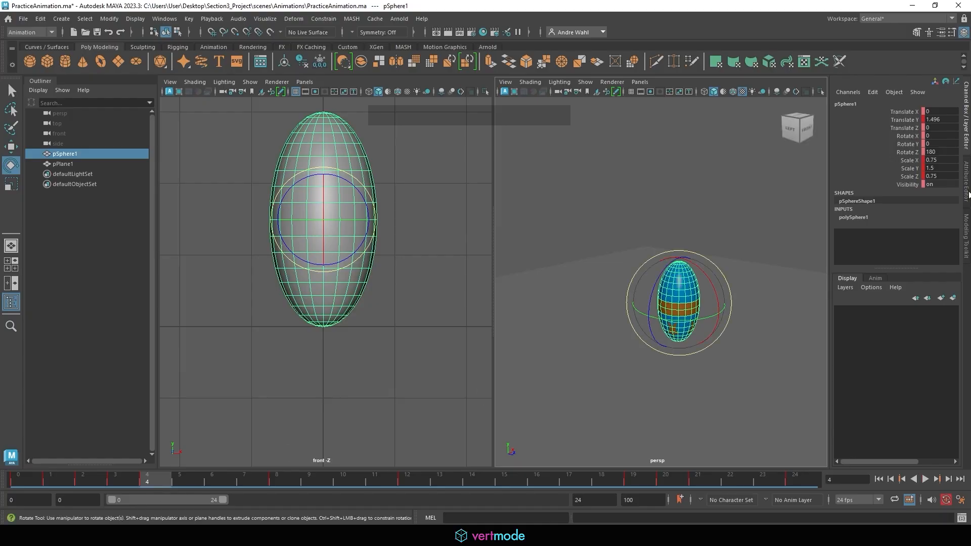
double_click(939, 152)
type("0")
key("Return")
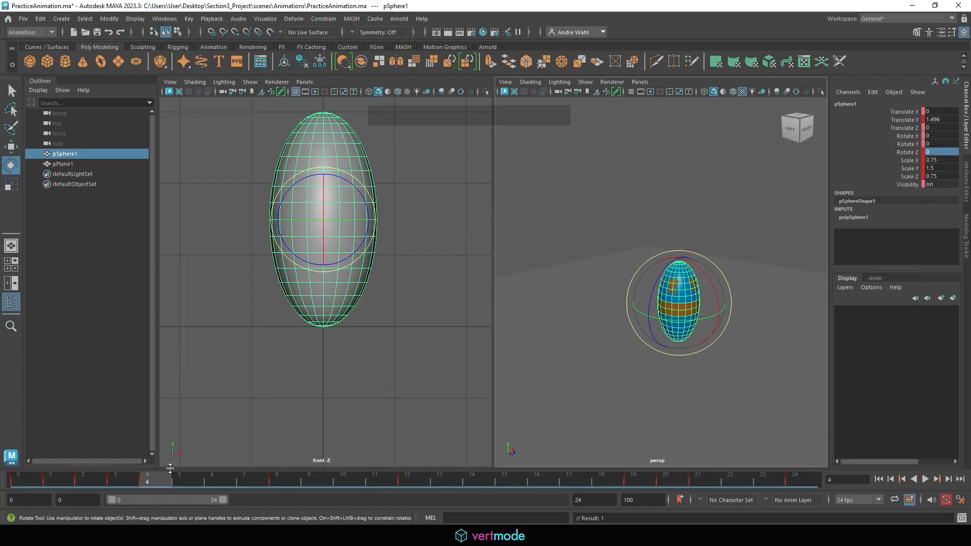
Step: Review the ball's takeoff and spin from frame 0 through frame 8
mouse_move(152, 479)
left_mouse_down()
mouse_move(32, 484)
mouse_move(347, 471)
mouse_move(150, 474)
mouse_move(280, 471)
mouse_move(160, 471)
mouse_move(167, 480)
left_mouse_up()
left_click(29, 478)
left_click_drag(25, 481, 276, 466)
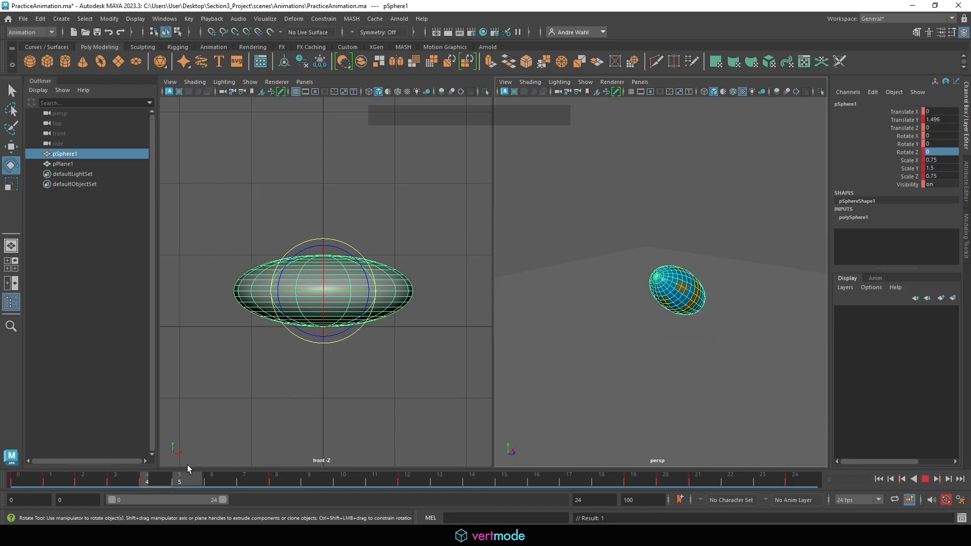
Step: Review the takeoff from frame 4 back to frame 0 and play the looping bounce in both views
left_click(147, 465)
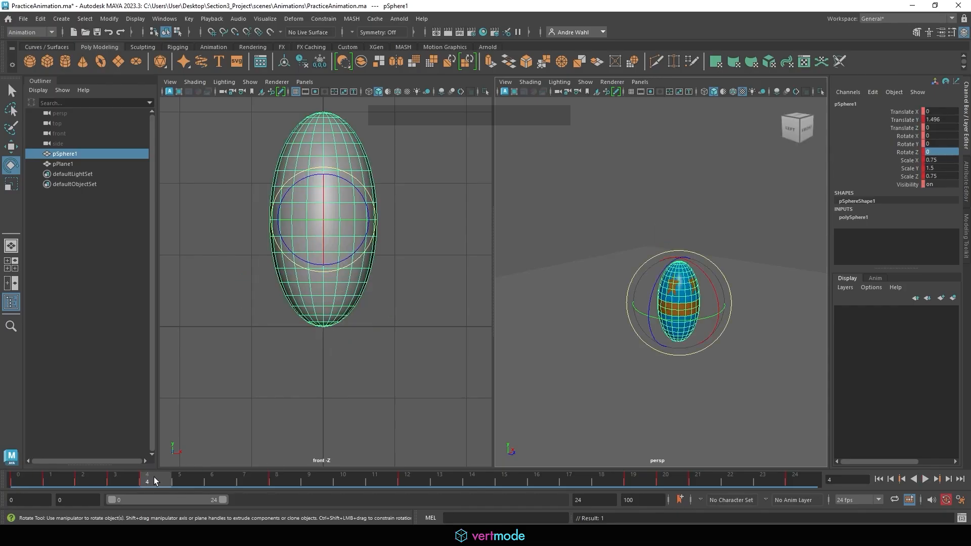
left_click_drag(152, 478, 15, 476)
left_click(926, 478)
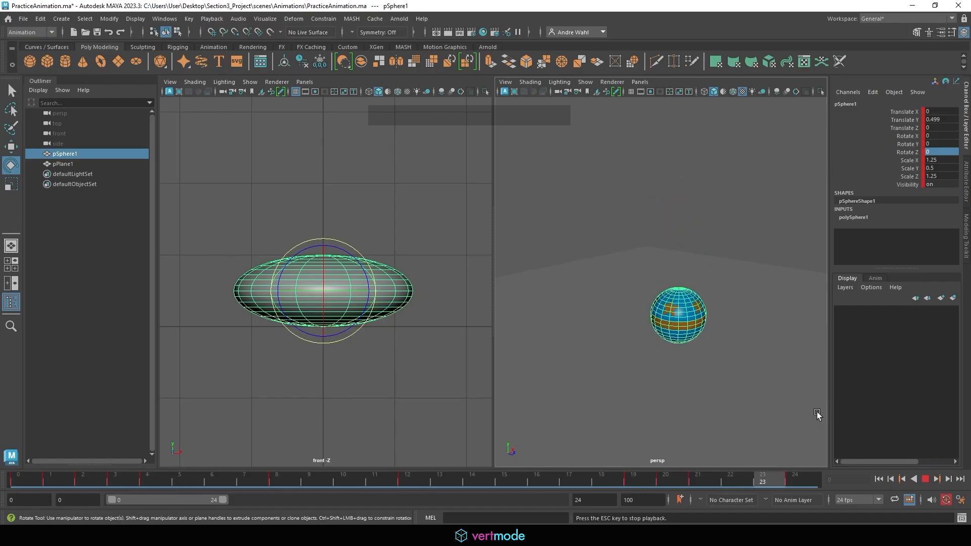
left_click(926, 477)
Step: Delete the ball's Rotate Z key at frame 8
left_click(279, 479)
right_click(278, 479)
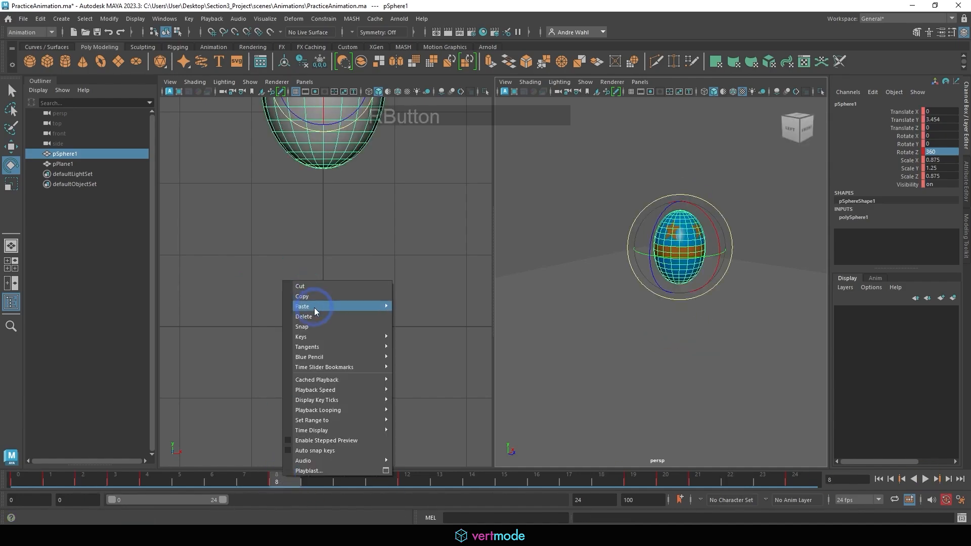
left_click(306, 330)
Step: Play the bounce in the perspective and front views with the ball deselected, and stop at frame 0
left_click(927, 477)
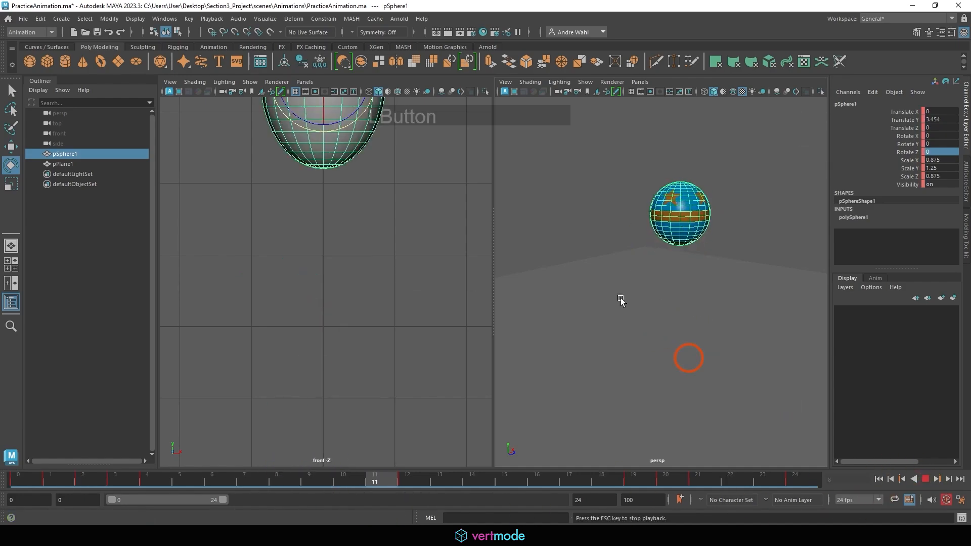
left_click(527, 193)
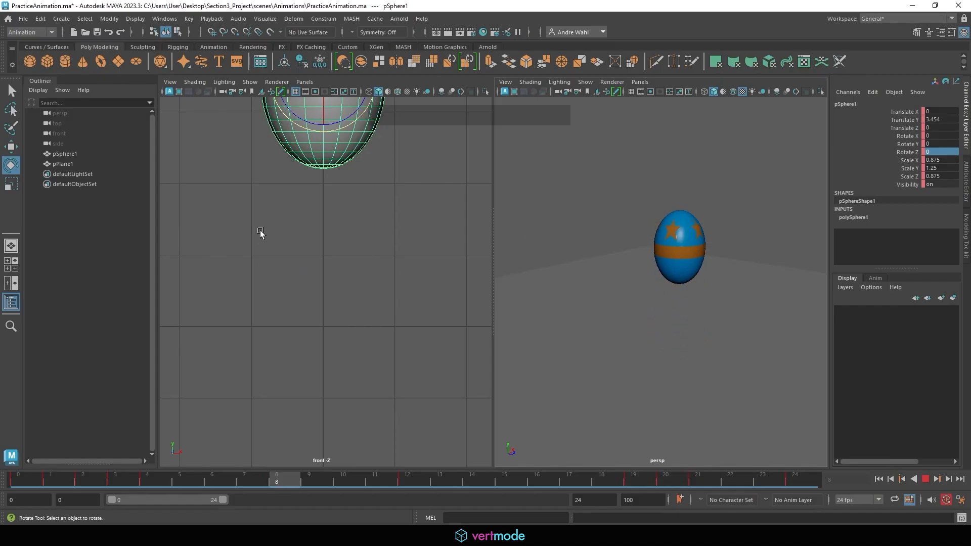
left_click(375, 293)
left_click(897, 480)
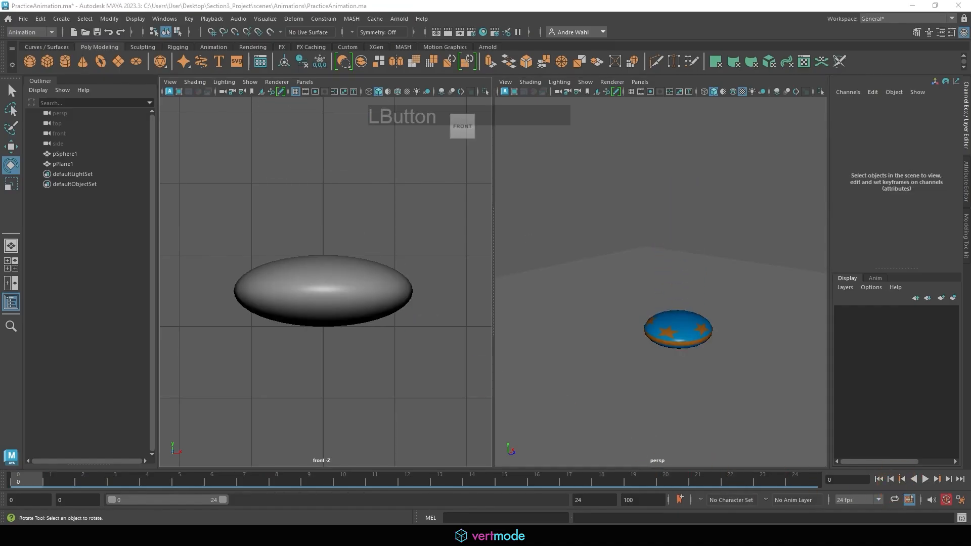
left_click(481, 198)
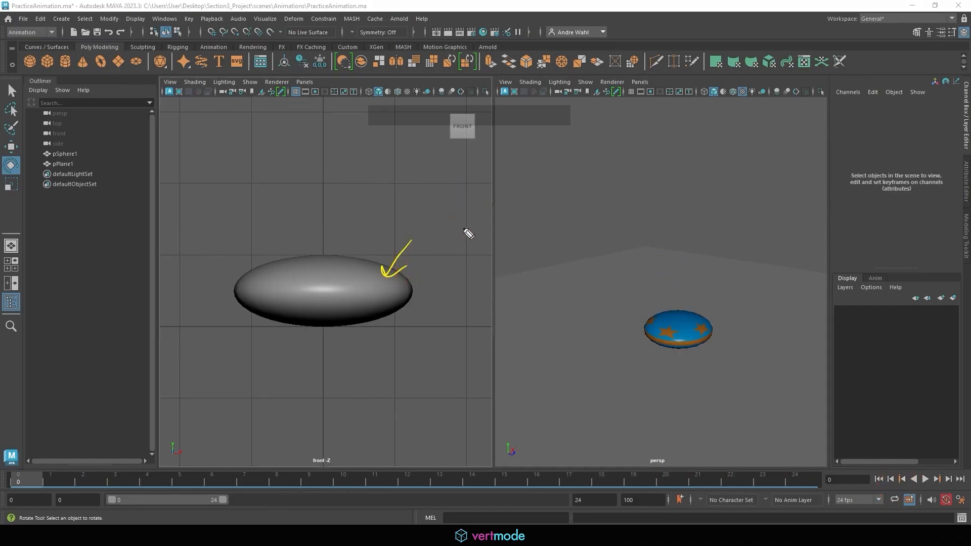
mouse_move(457, 216)
left_mouse_down()
mouse_move(520, 213)
mouse_move(637, 178)
left_mouse_up()
mouse_move(496, 275)
left_mouse_down()
mouse_move(613, 210)
mouse_move(649, 222)
left_mouse_up()
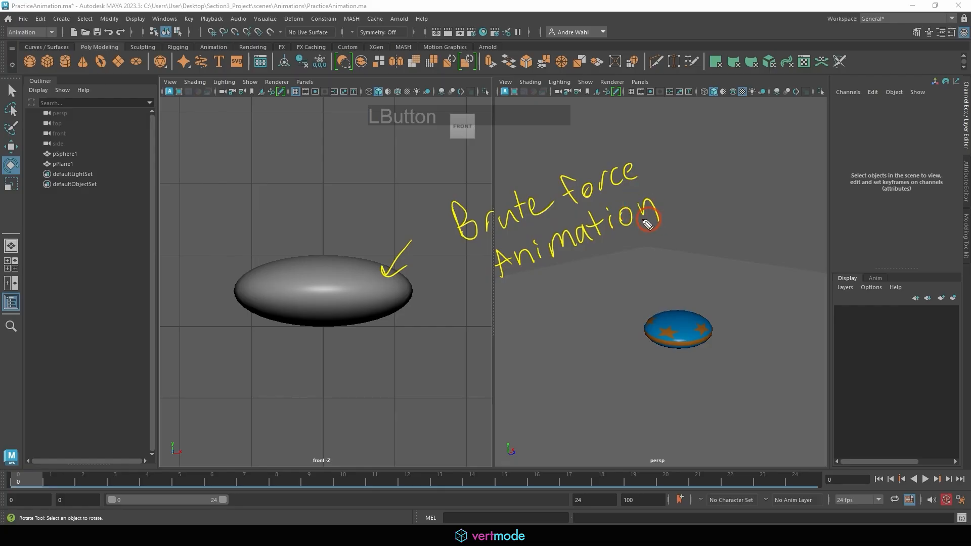
left_click_drag(466, 320, 716, 221)
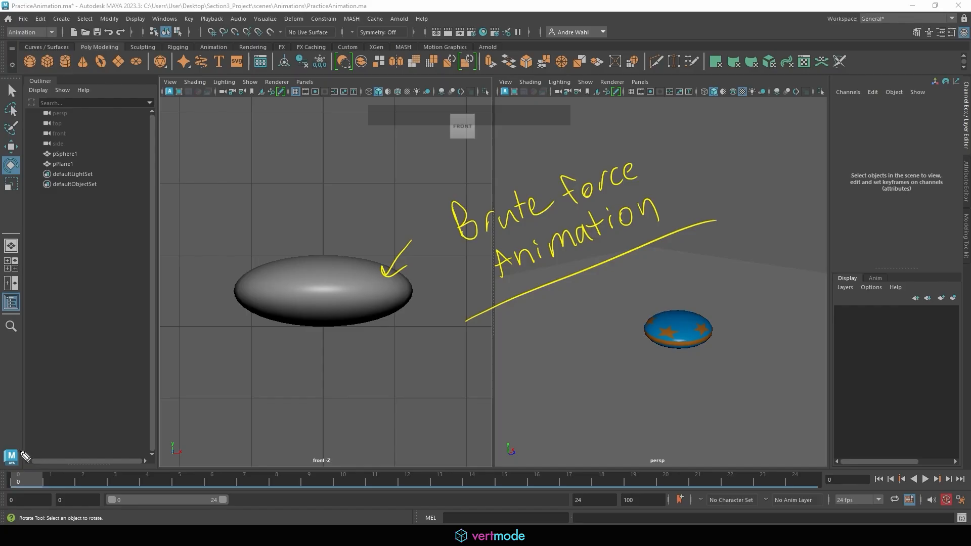
left_click_drag(20, 450, 21, 477)
mouse_move(60, 452)
left_mouse_down()
mouse_move(60, 476)
mouse_move(128, 477)
left_mouse_up()
left_click_drag(151, 445, 159, 476)
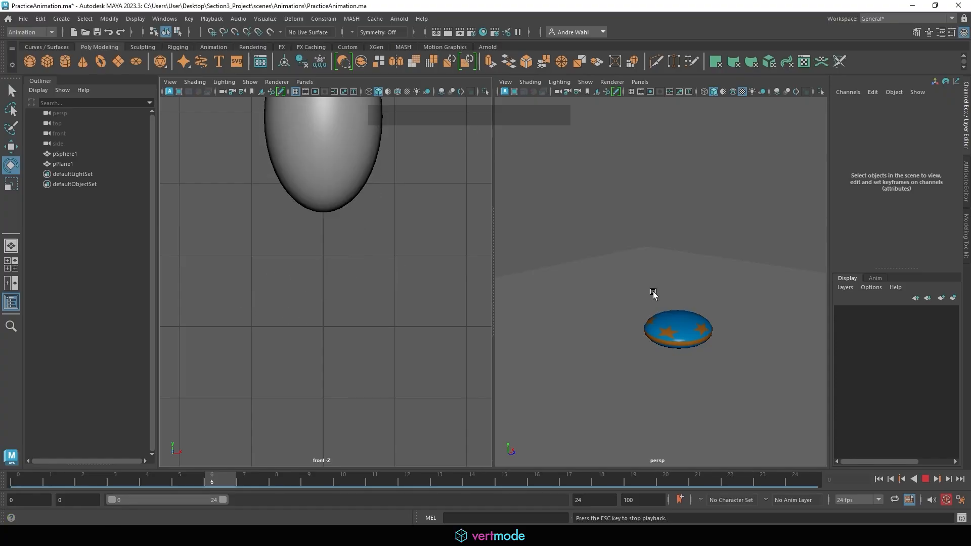
Step: Replay the looping bounce in the perspective view
middle_click(646, 242)
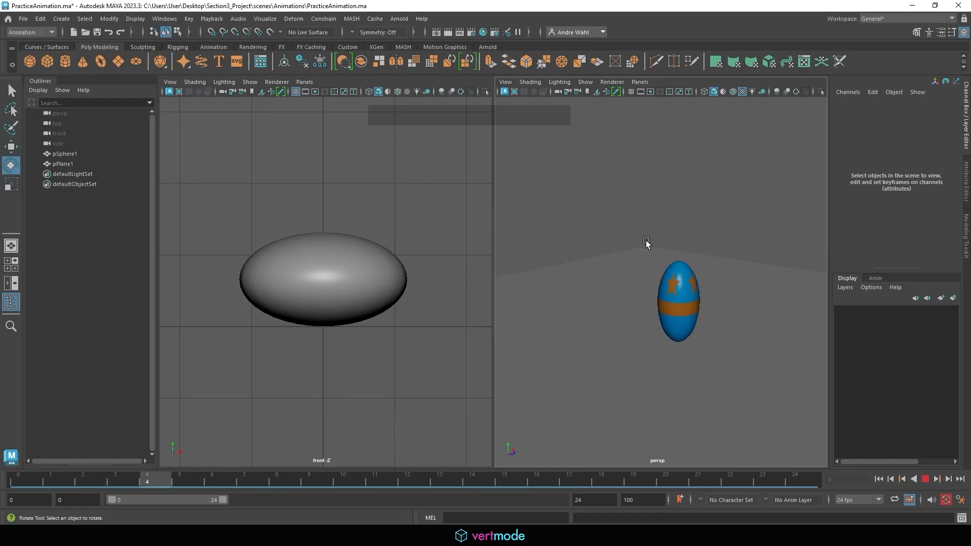